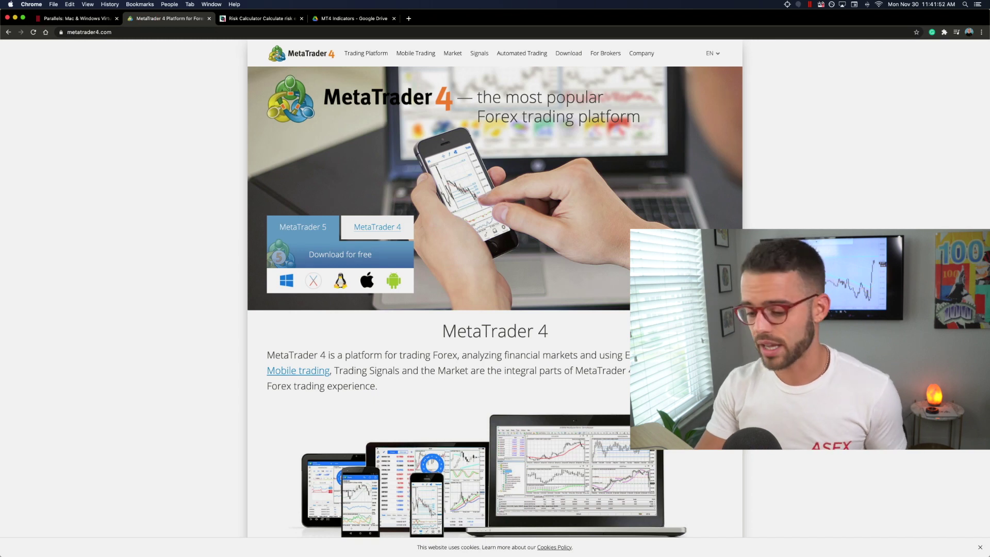
- Switch from the MetaTrader 4 download page to the Windows 10 virtual machine running MetaTrader 4
mouse_move(446, 542)
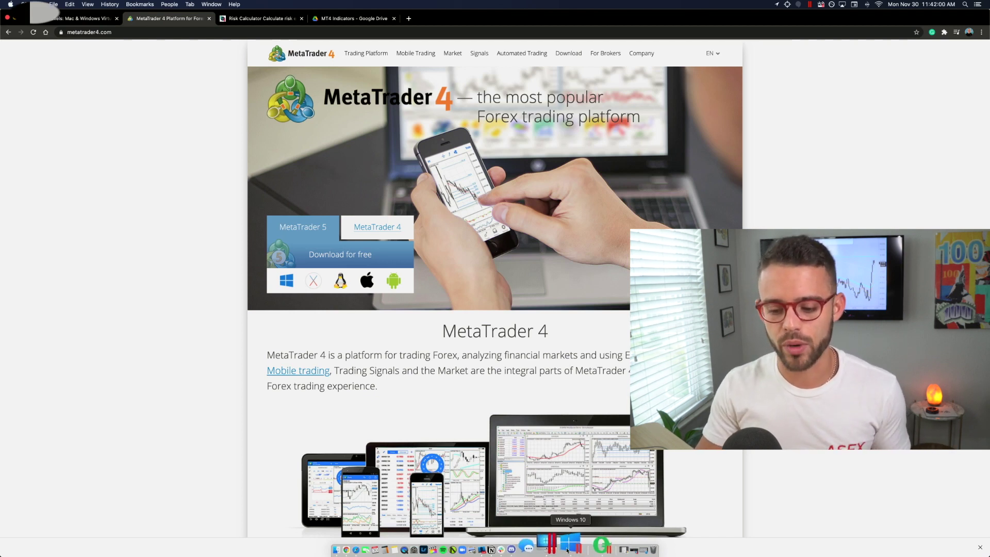
click(571, 549)
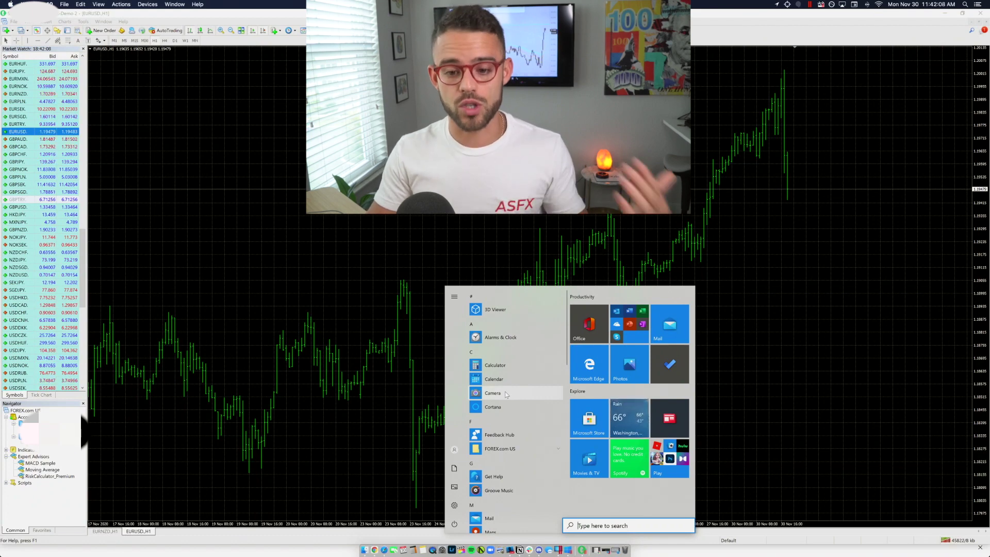
click(382, 314)
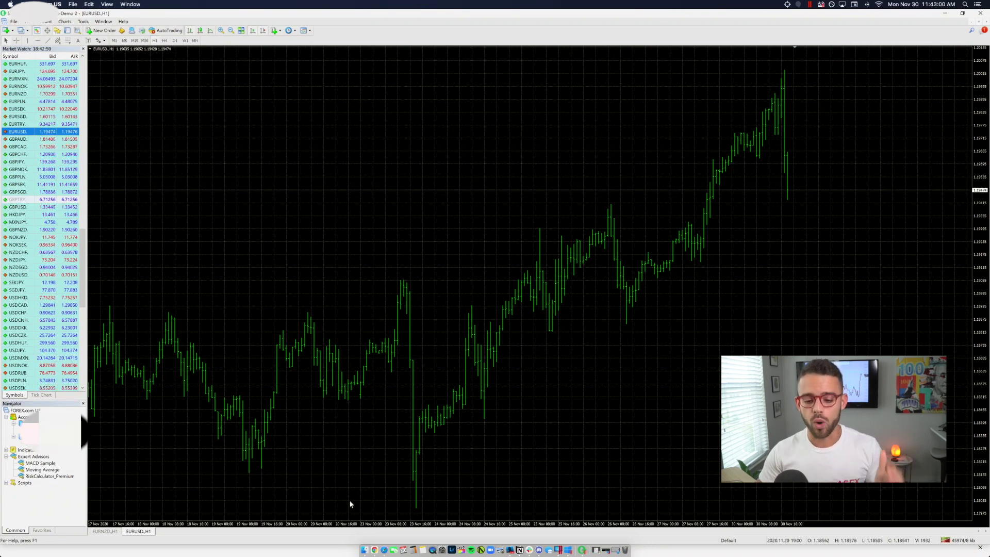
click(380, 543)
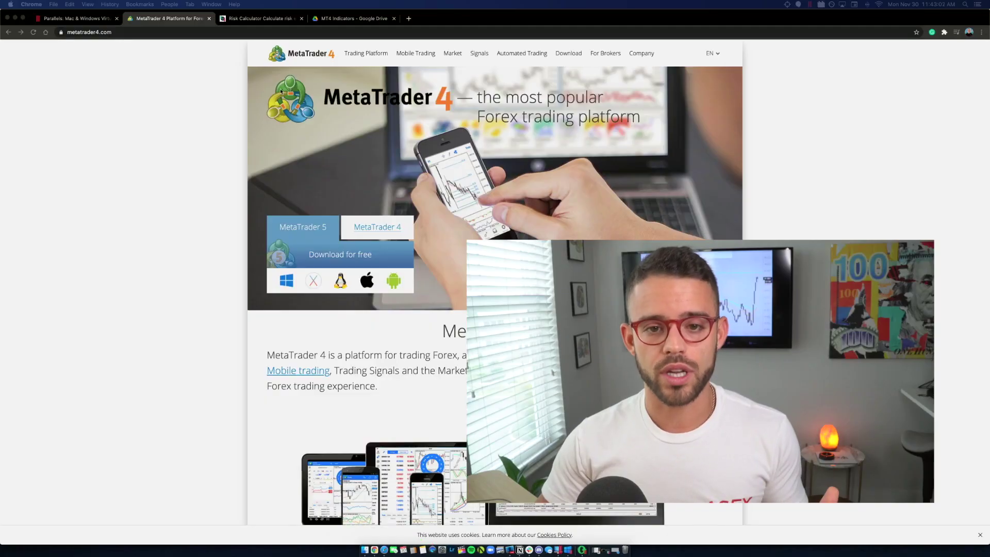
- Look through the ASFX indicator files, including lot size calc and ADR, in the MT4 Indicators folder
click(342, 19)
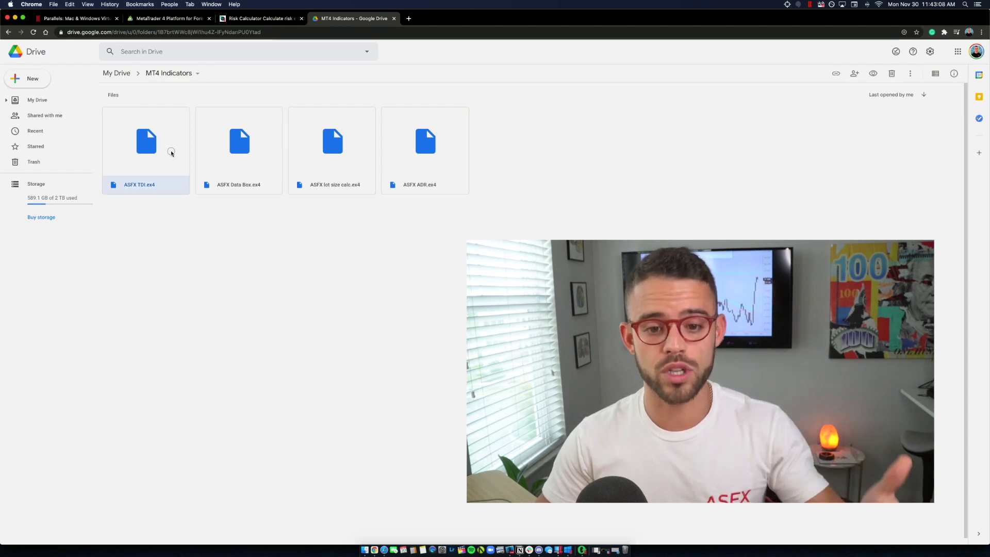
click(239, 159)
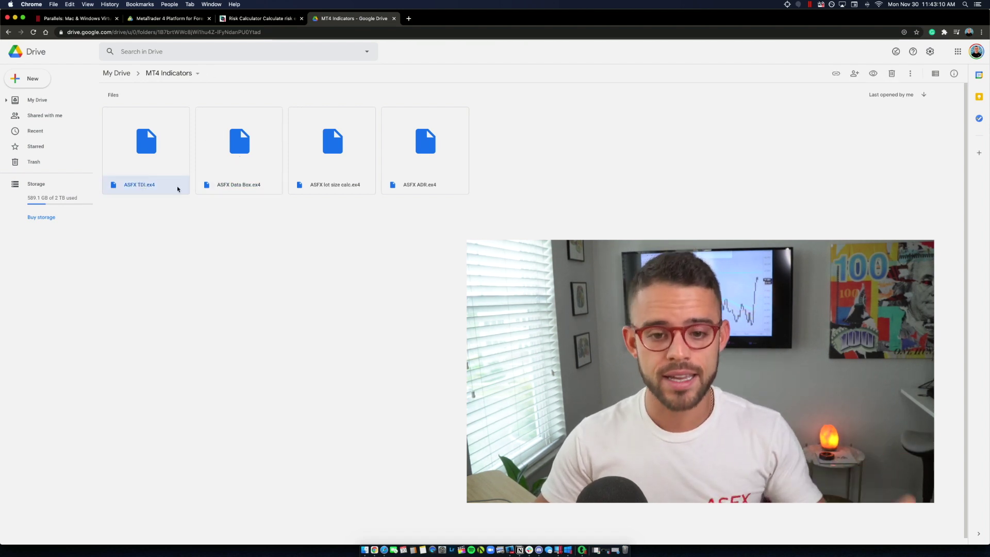
click(342, 186)
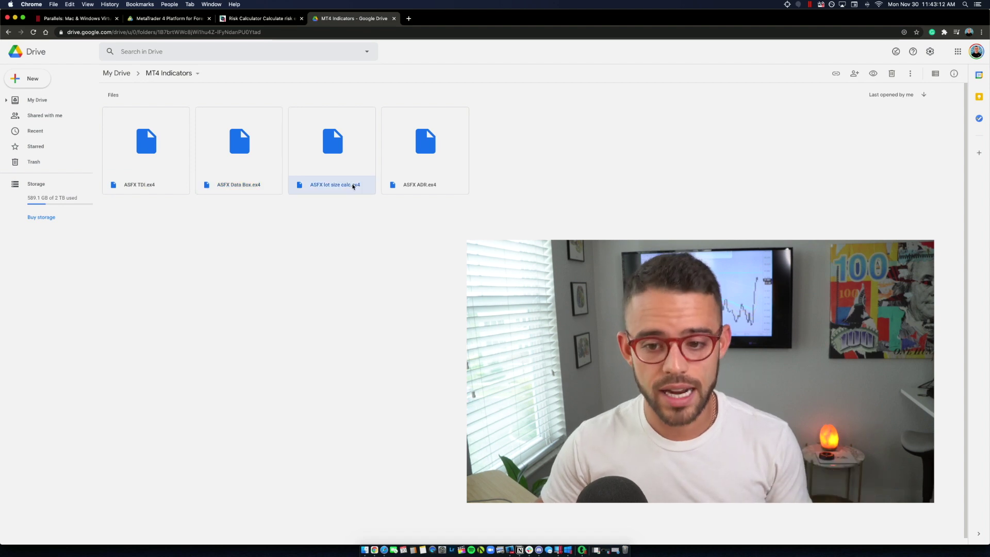
click(434, 186)
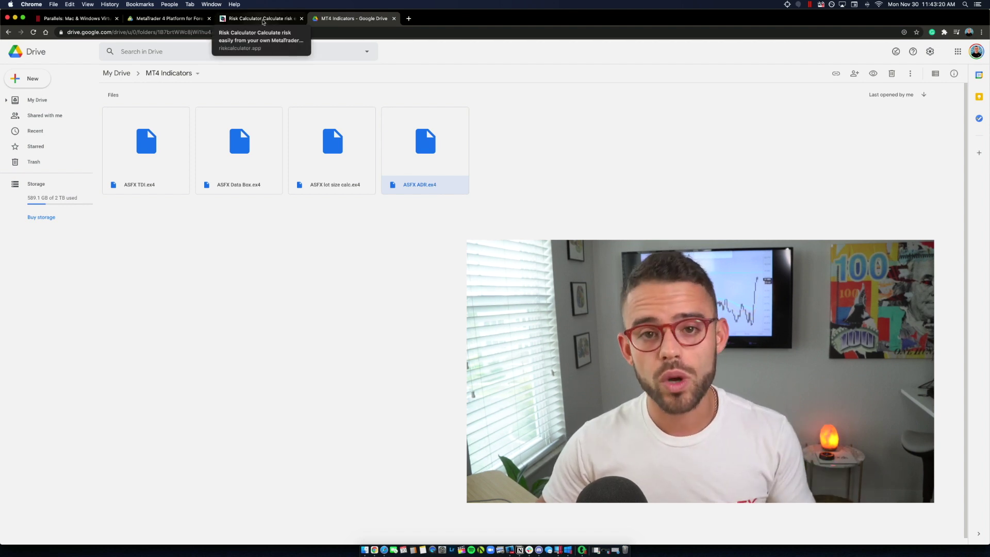
- Check the Risk Calculator site, return to the Drive folder, and minimise the browser
click(263, 22)
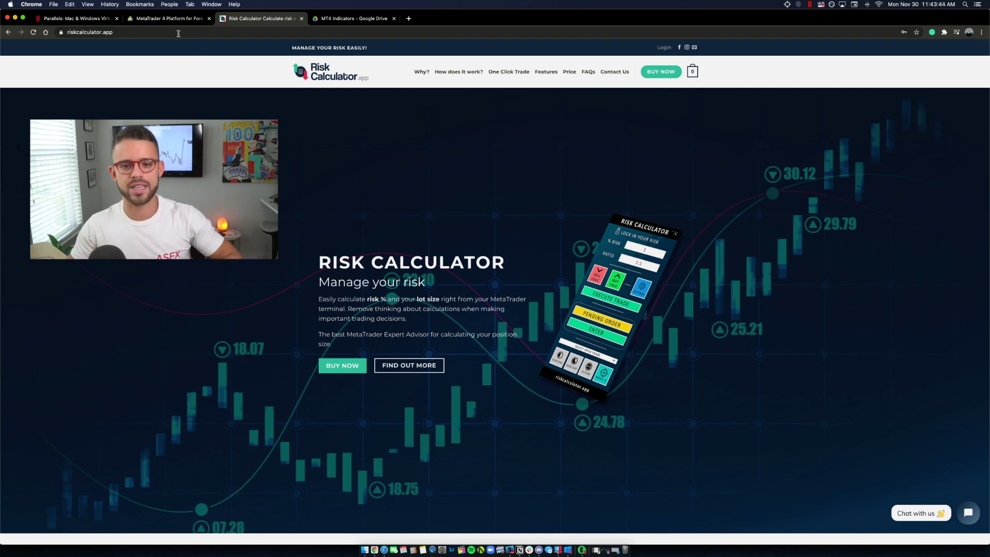
click(352, 18)
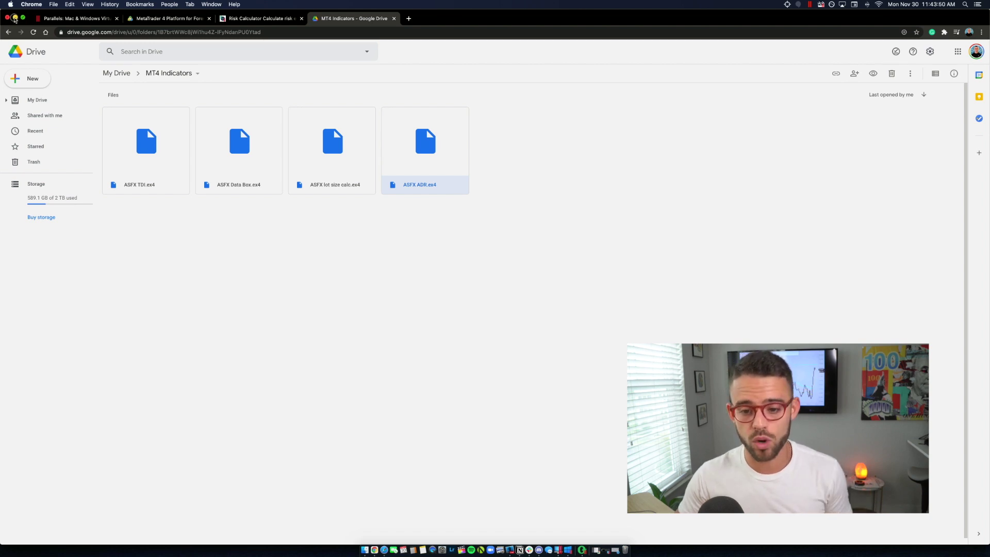
click(15, 17)
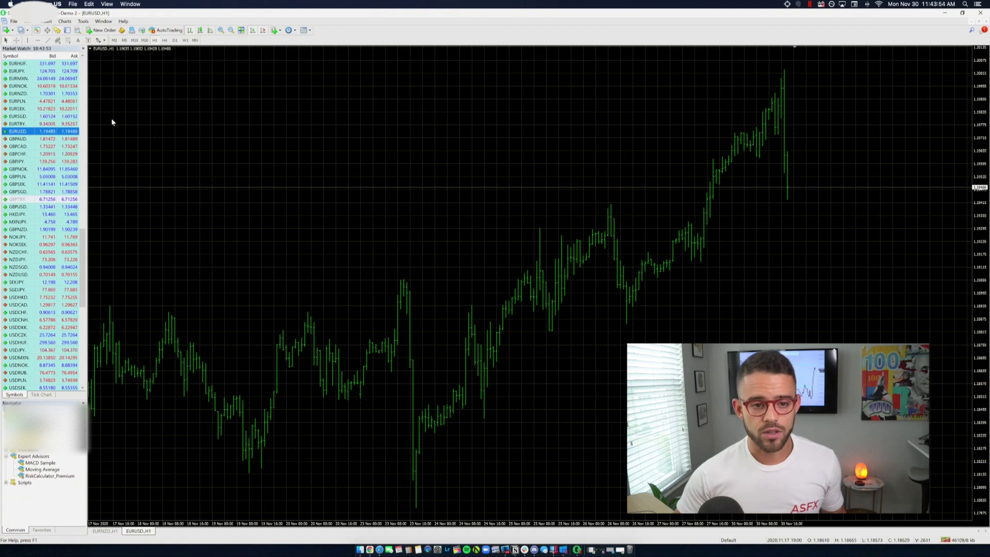
- Show all Market Watch symbols, expand the Navigator's Indicators group, and switch EURUSD to candlesticks
right_click(34, 246)
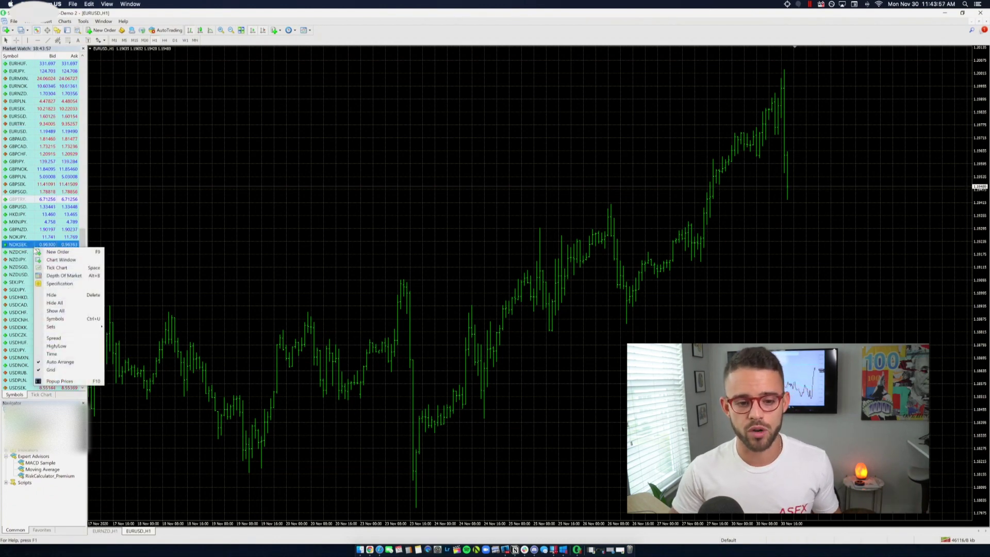
click(53, 312)
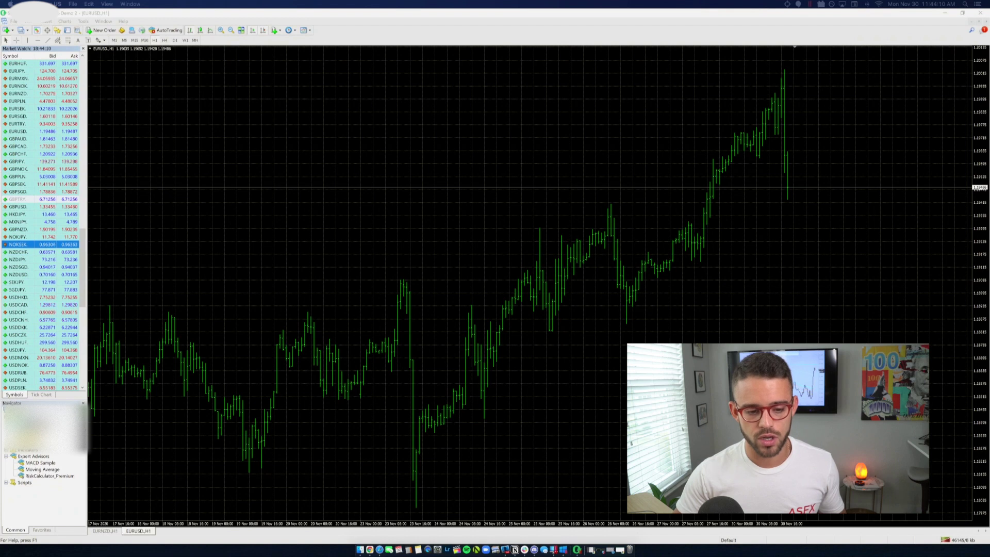
click(5, 456)
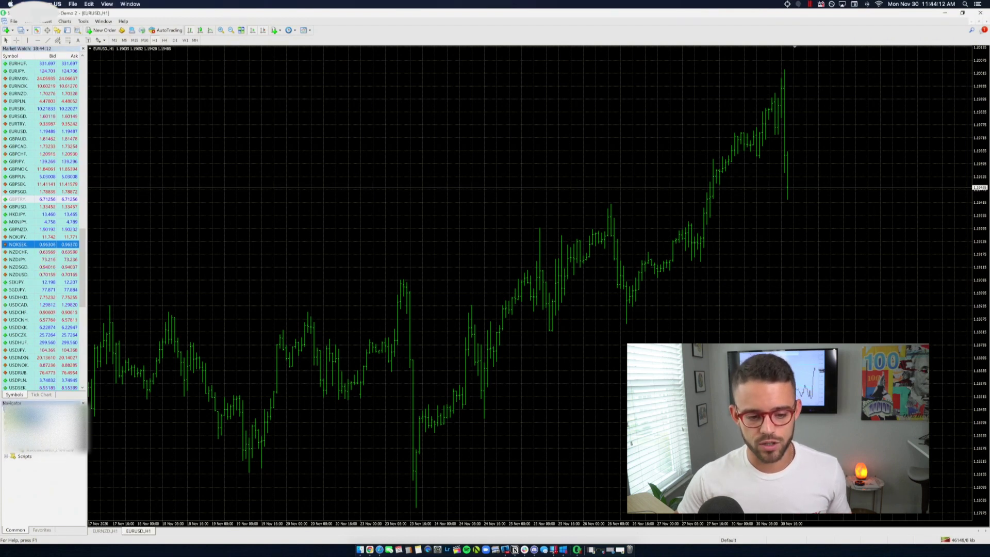
click(6, 423)
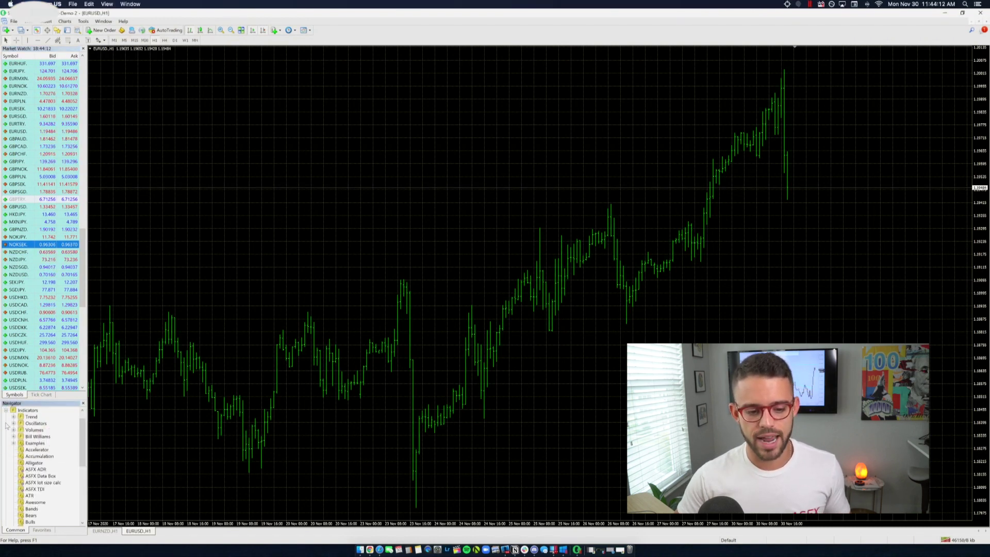
click(200, 30)
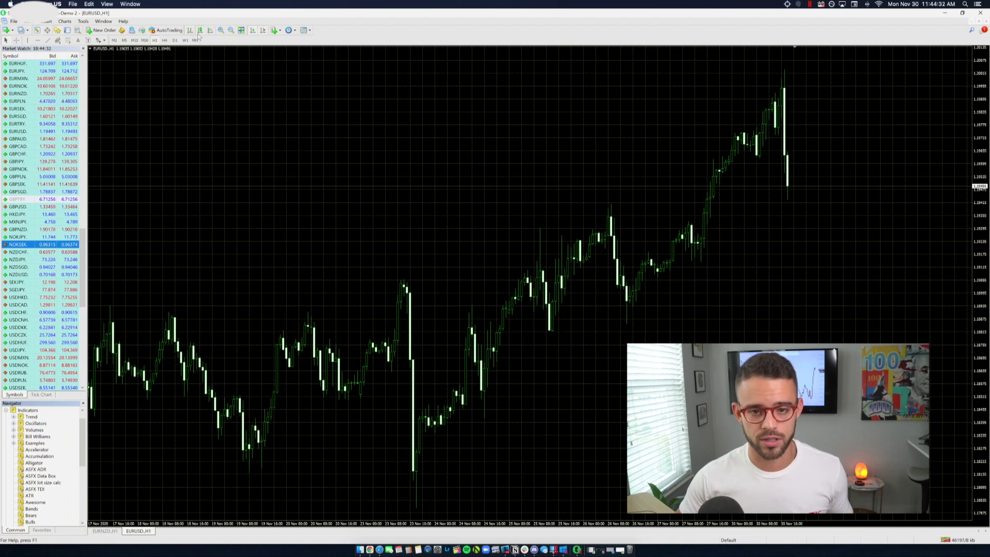
right_click(499, 199)
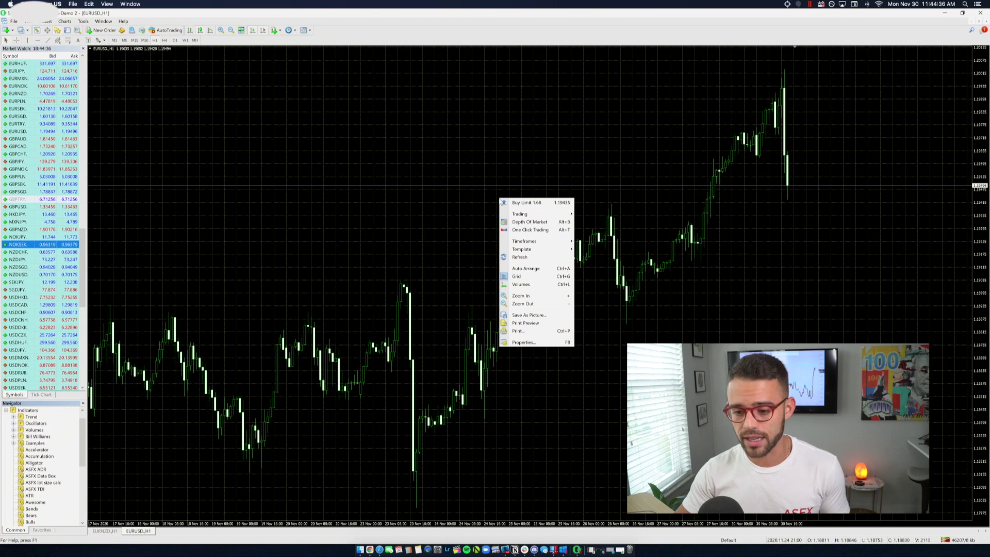
- Draw the EURUSD chart in the foreground and remove its grid
click(533, 343)
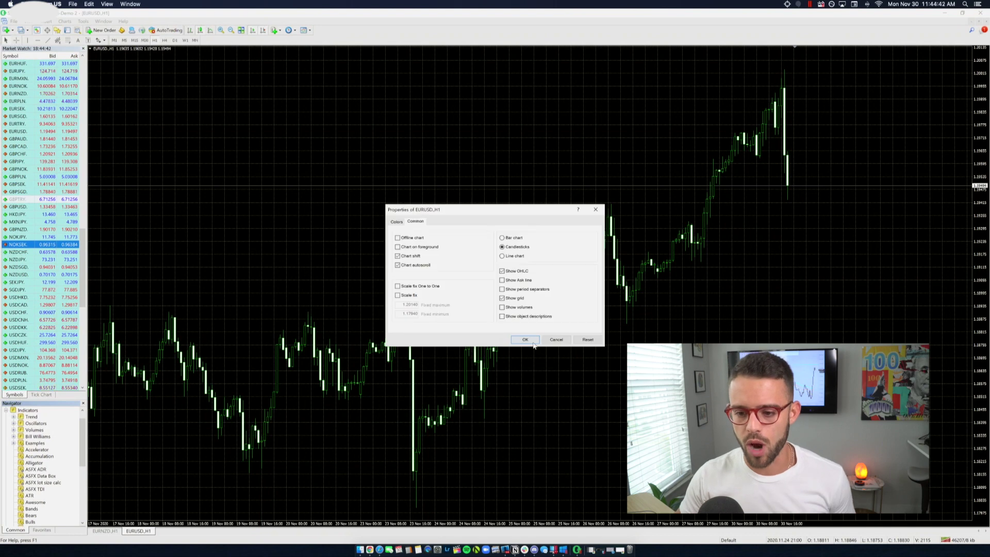
click(418, 247)
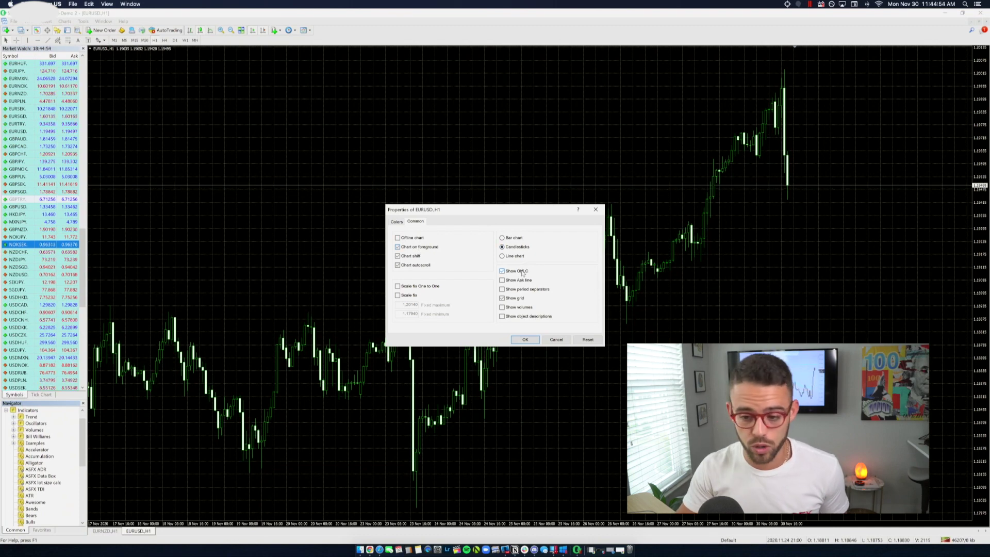
click(397, 221)
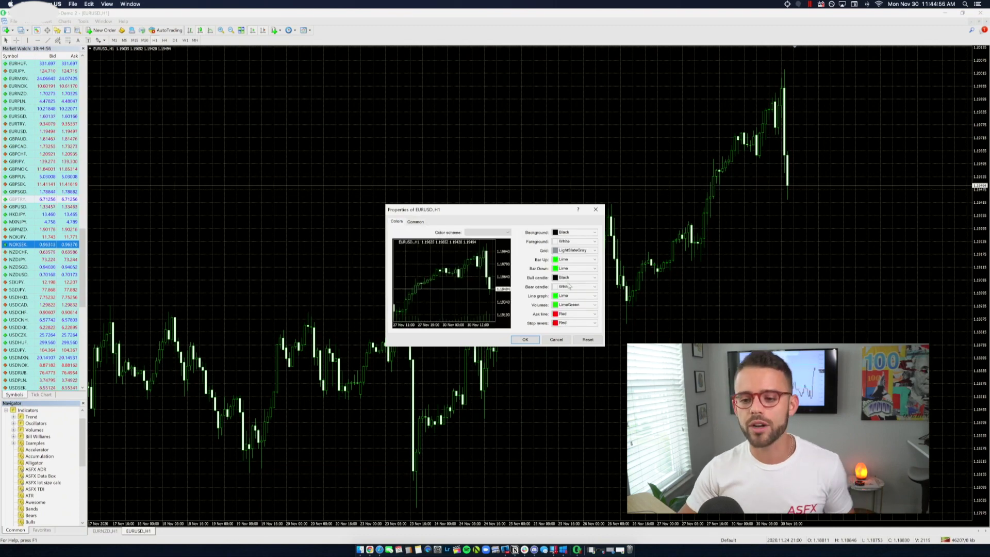
click(594, 251)
click(594, 260)
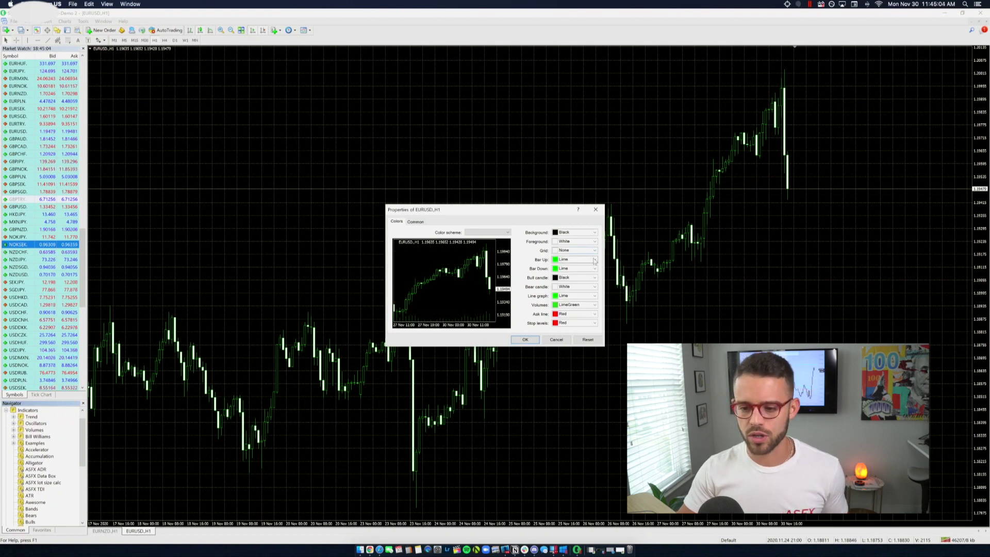
- Make the up bars, down bars and bullish candles white
click(595, 260)
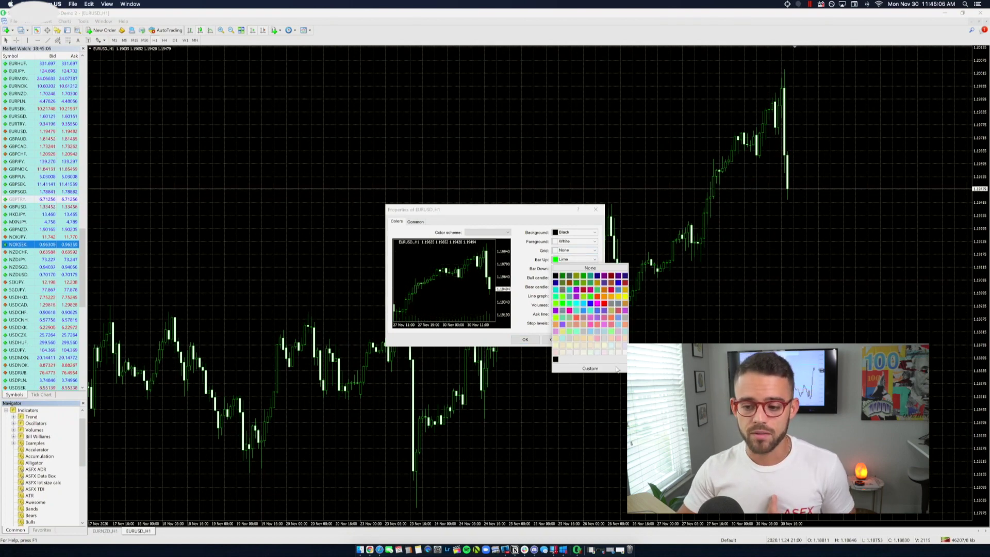
click(624, 353)
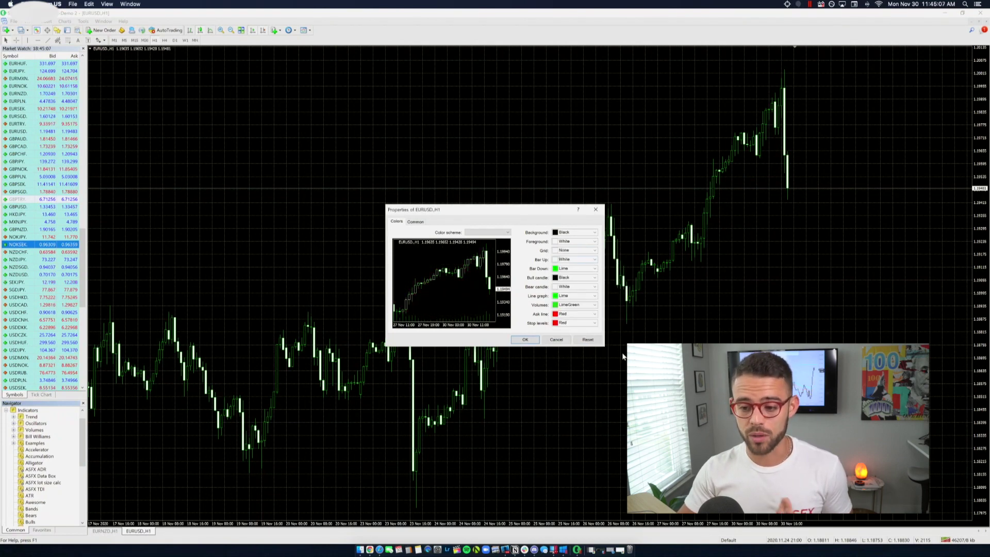
click(594, 269)
click(626, 362)
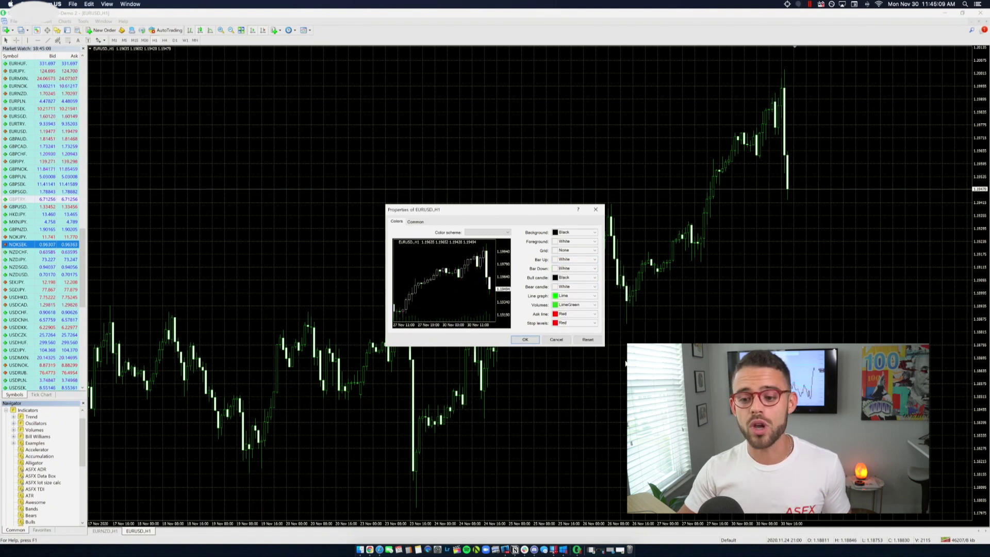
click(595, 278)
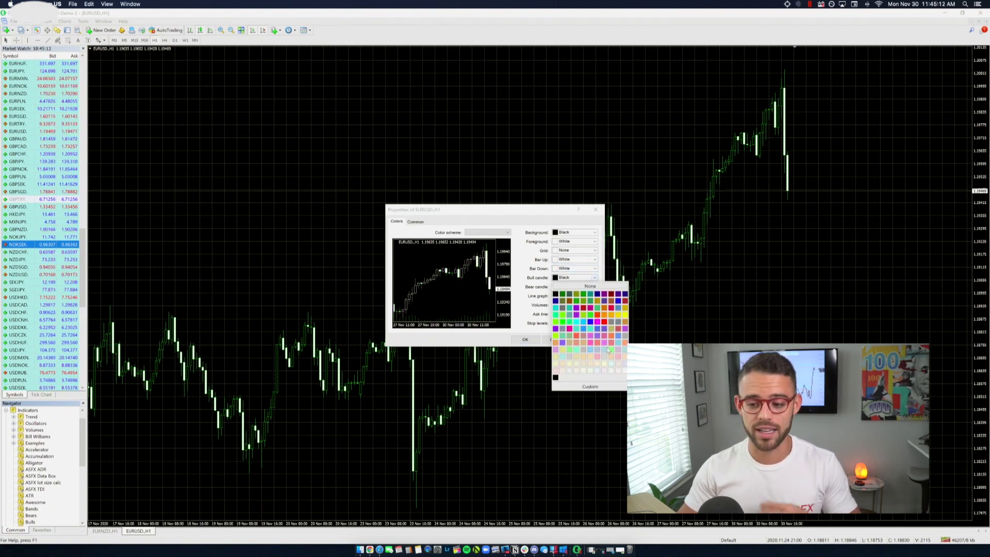
click(625, 371)
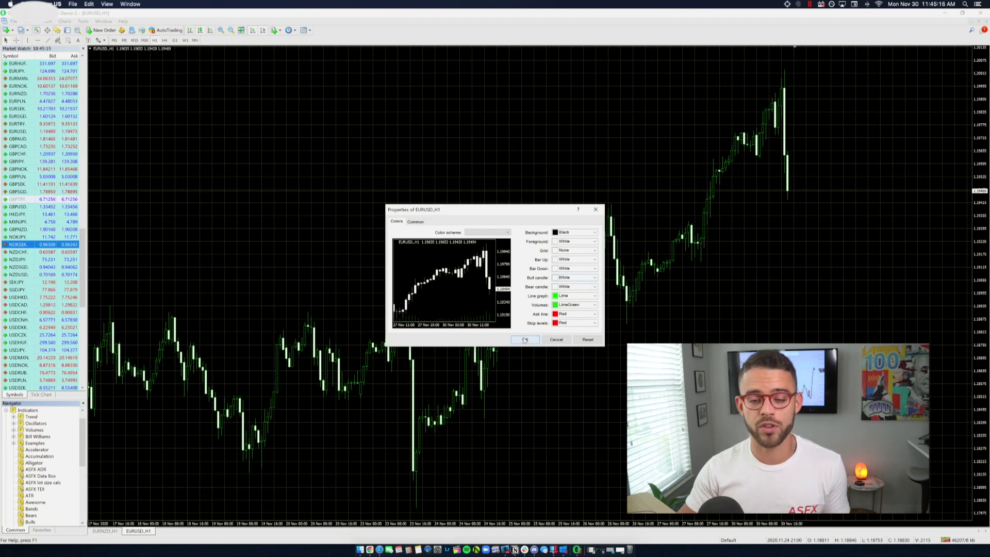
- Set the line graph and volumes colours to white and apply the new colours
click(592, 296)
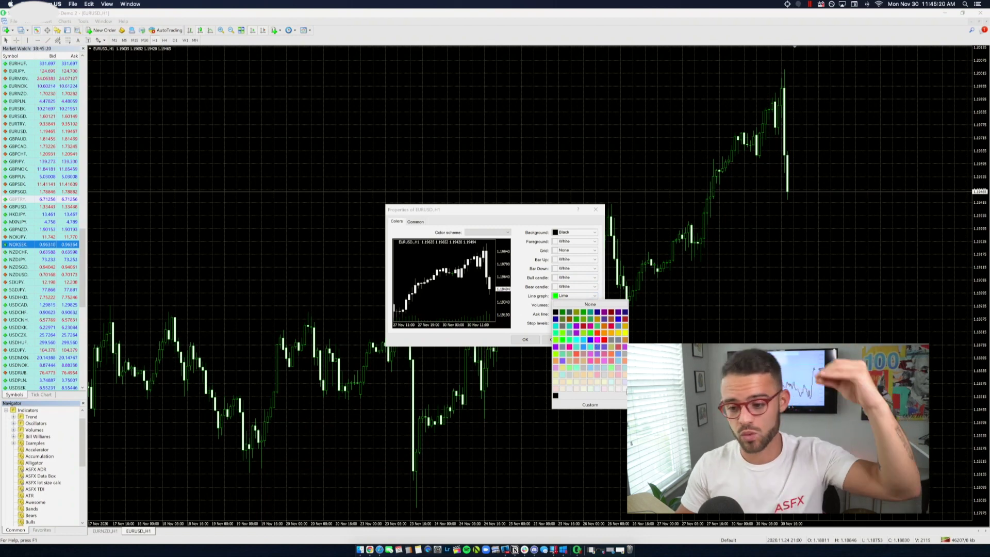
click(624, 388)
click(594, 305)
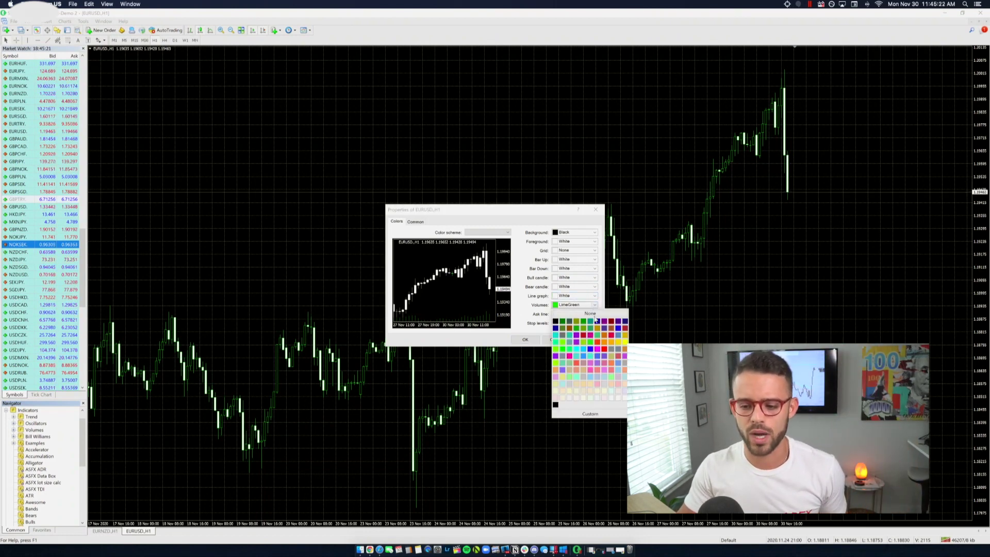
click(625, 388)
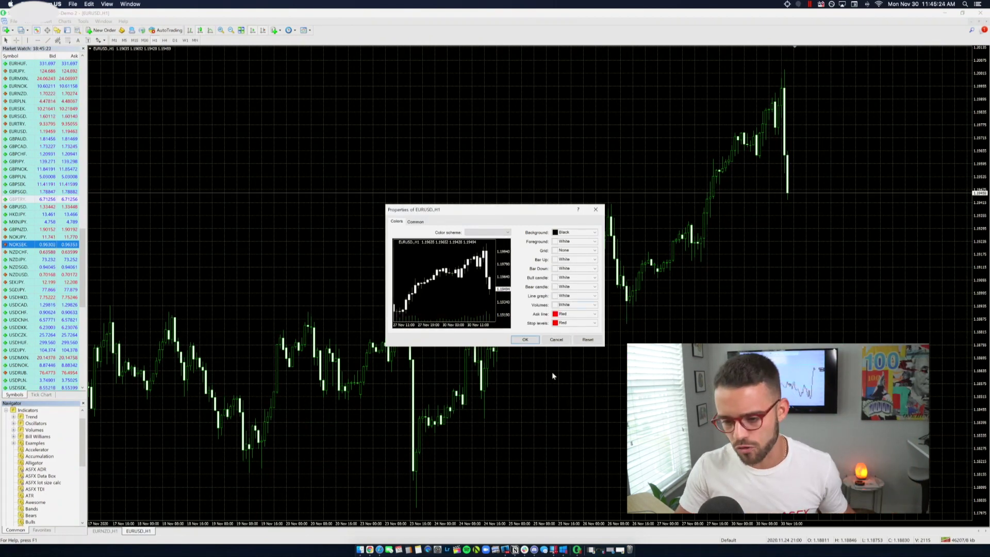
click(530, 340)
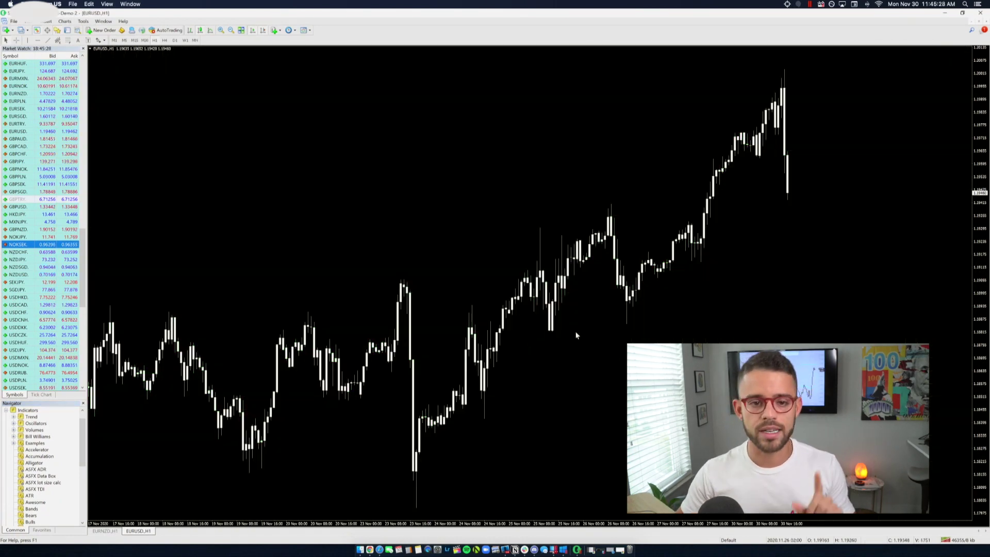
right_click(300, 98)
- Turn on Show period separators in the chart's Common properties
click(340, 244)
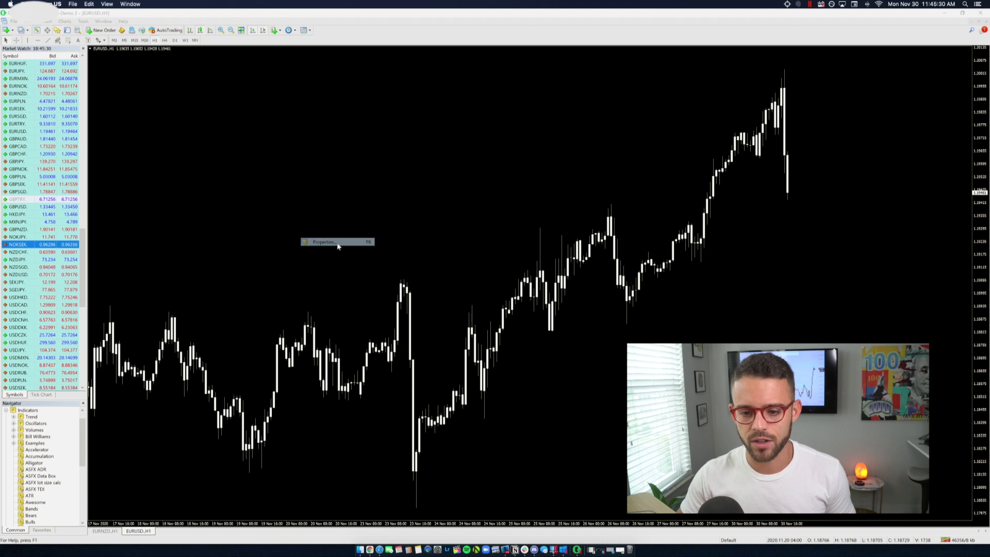
click(415, 222)
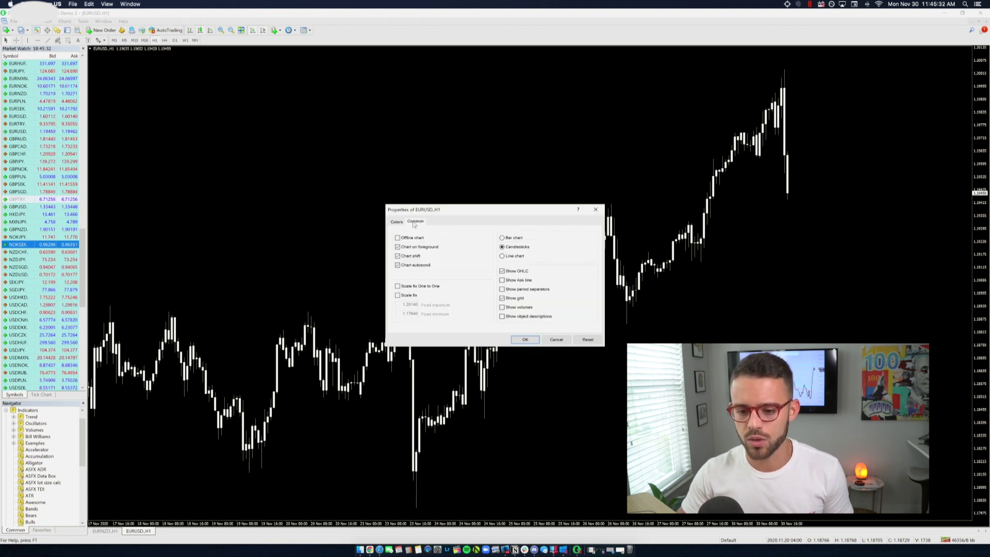
click(516, 290)
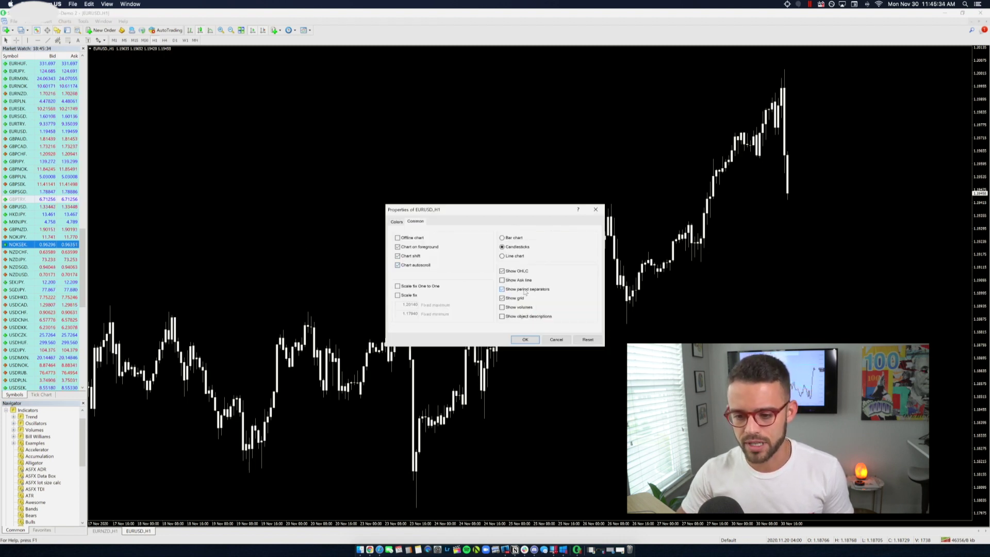
click(525, 340)
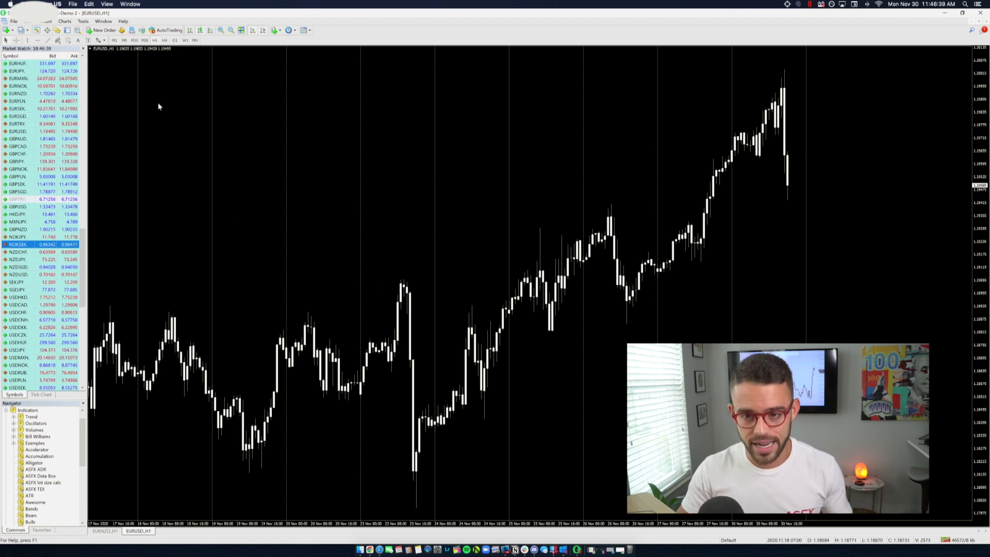
click(276, 31)
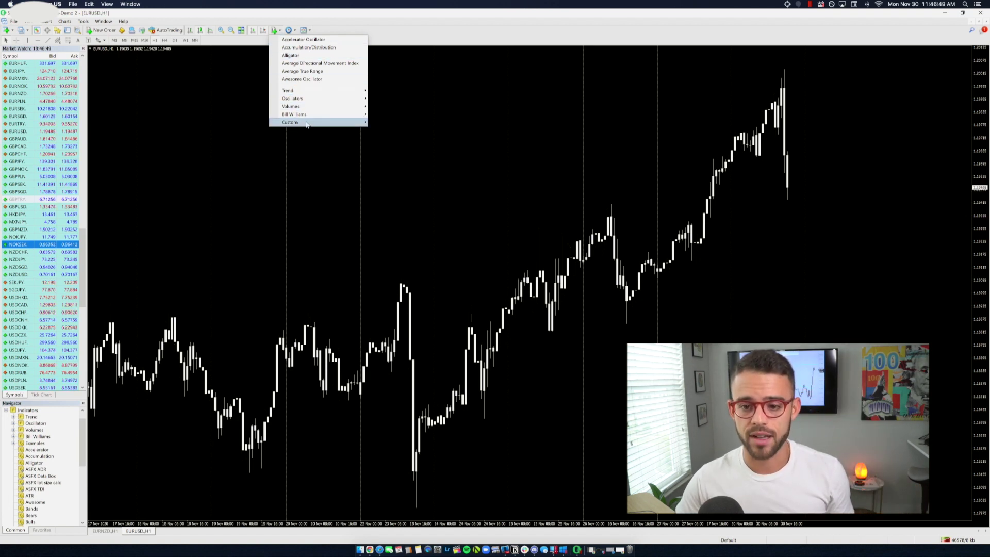
mouse_move(307, 124)
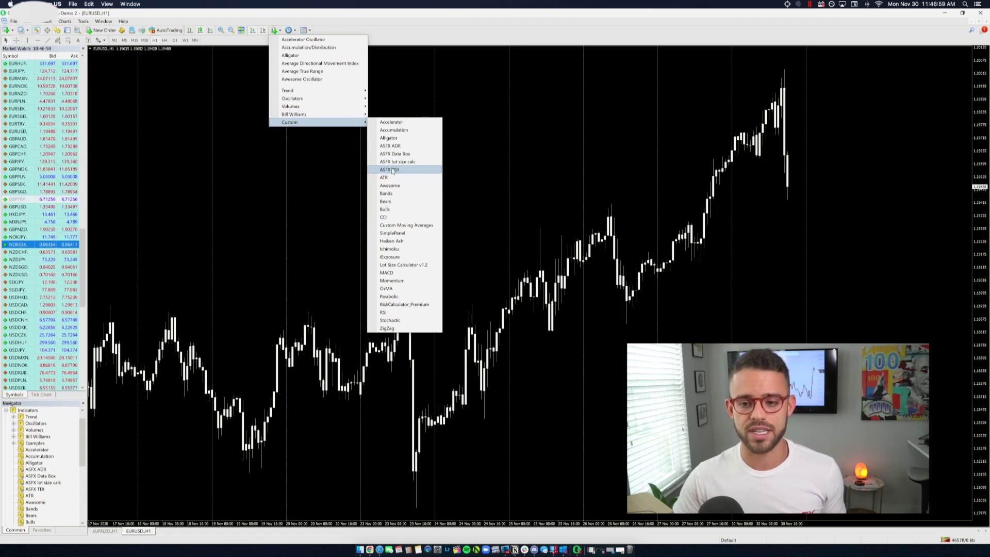
click(313, 173)
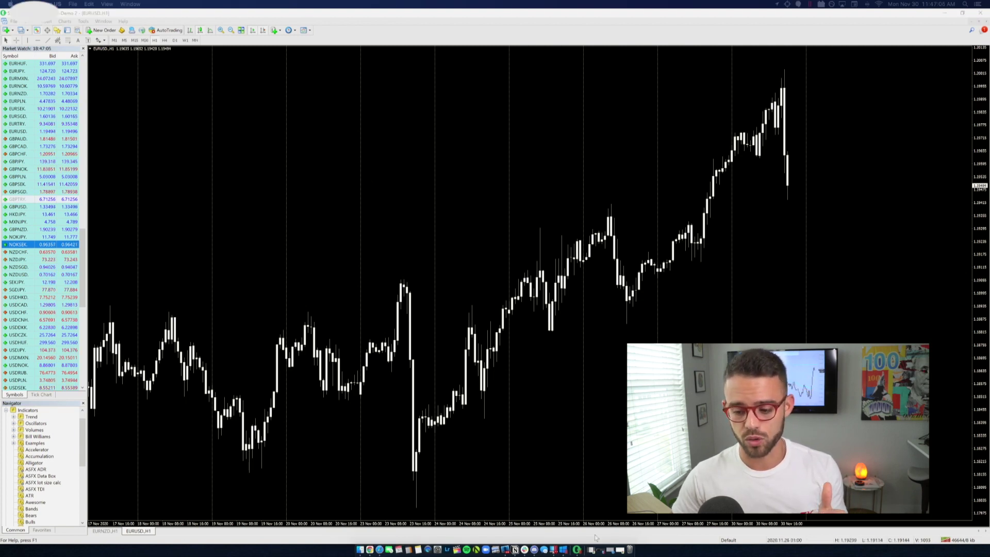
click(597, 549)
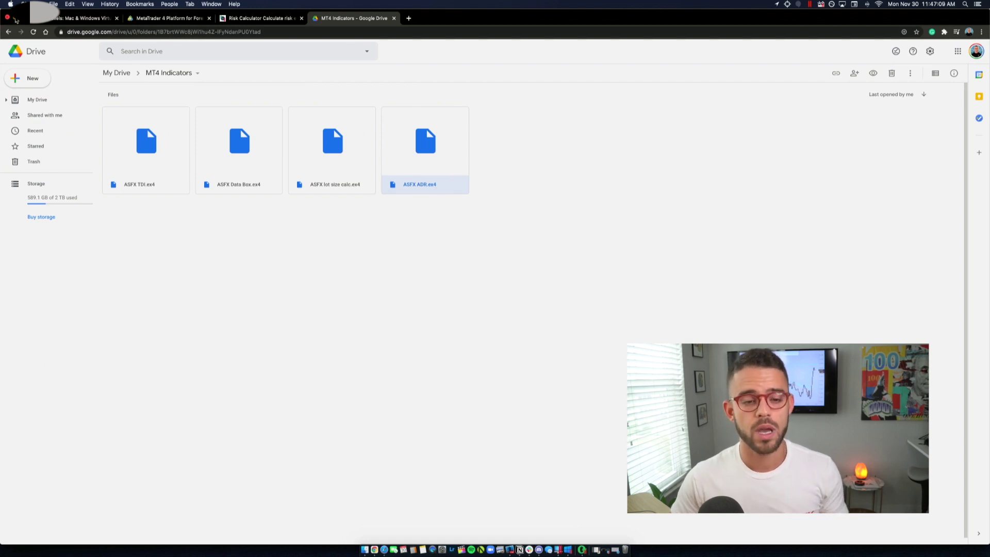
click(16, 19)
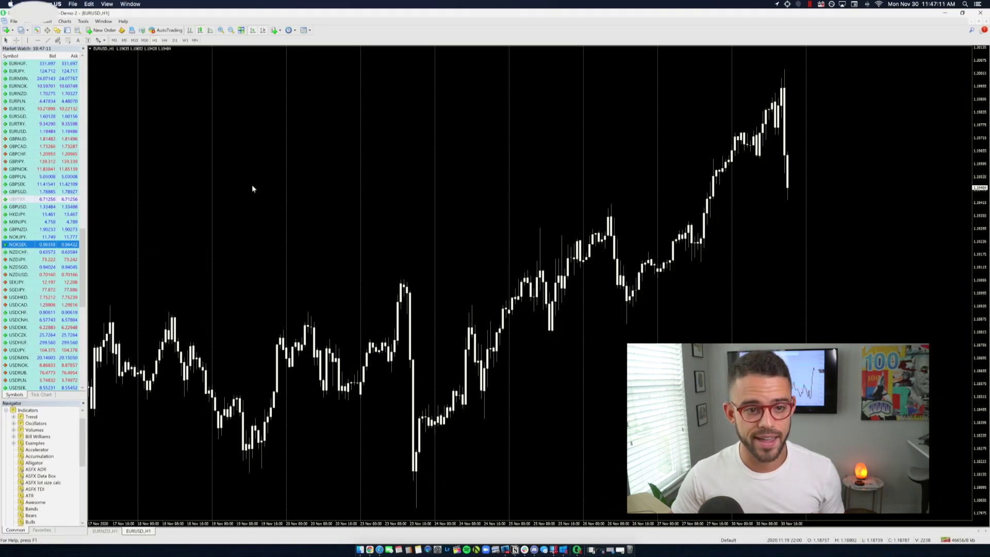
click(14, 22)
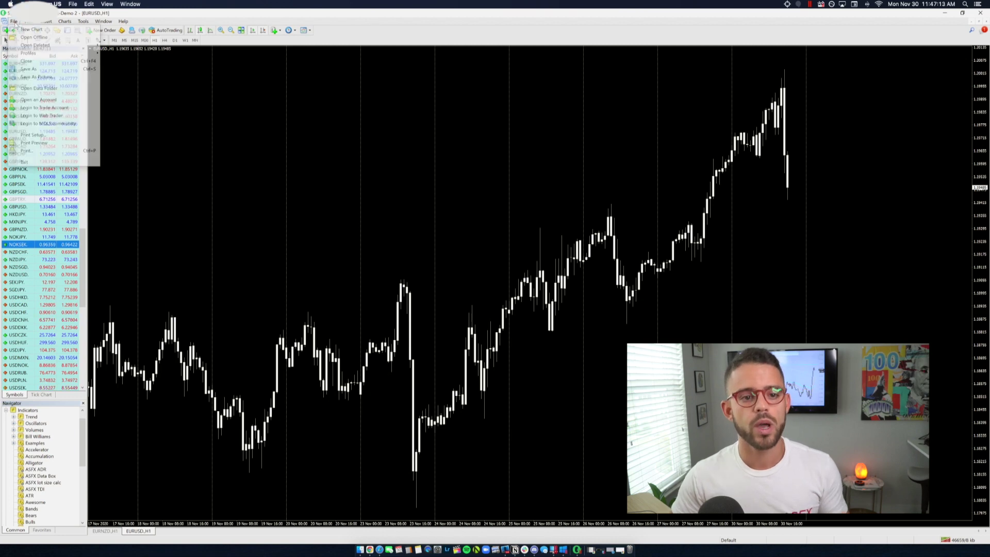
click(38, 88)
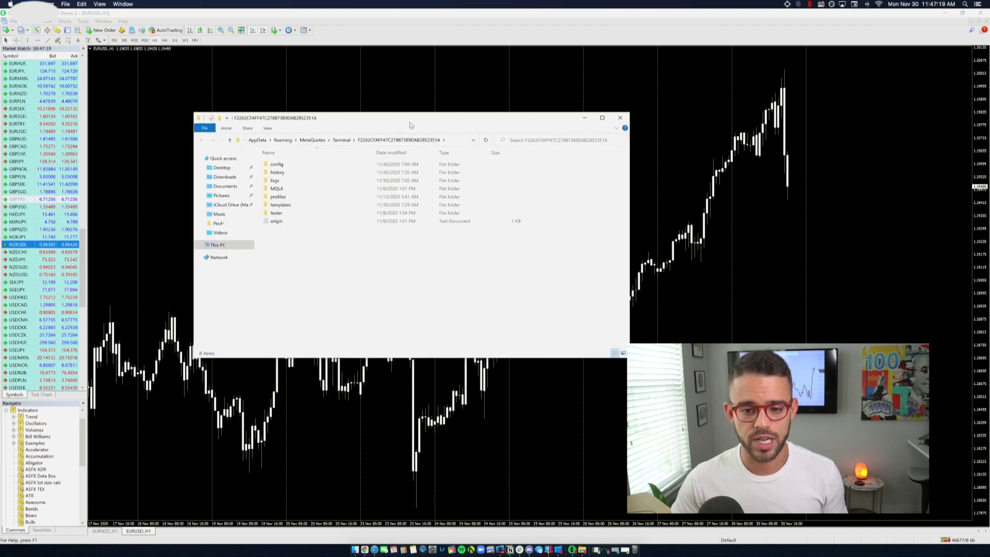
double_click(276, 189)
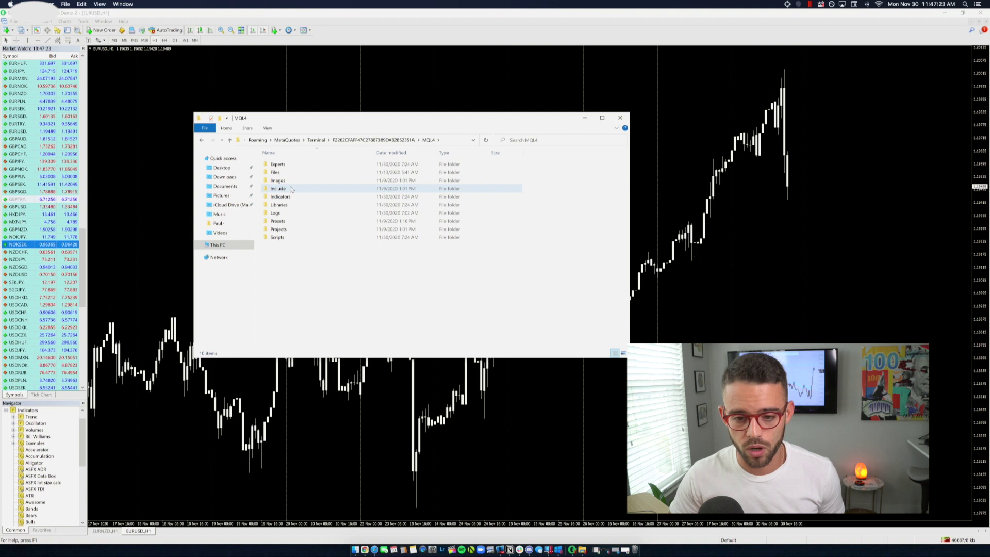
double_click(281, 197)
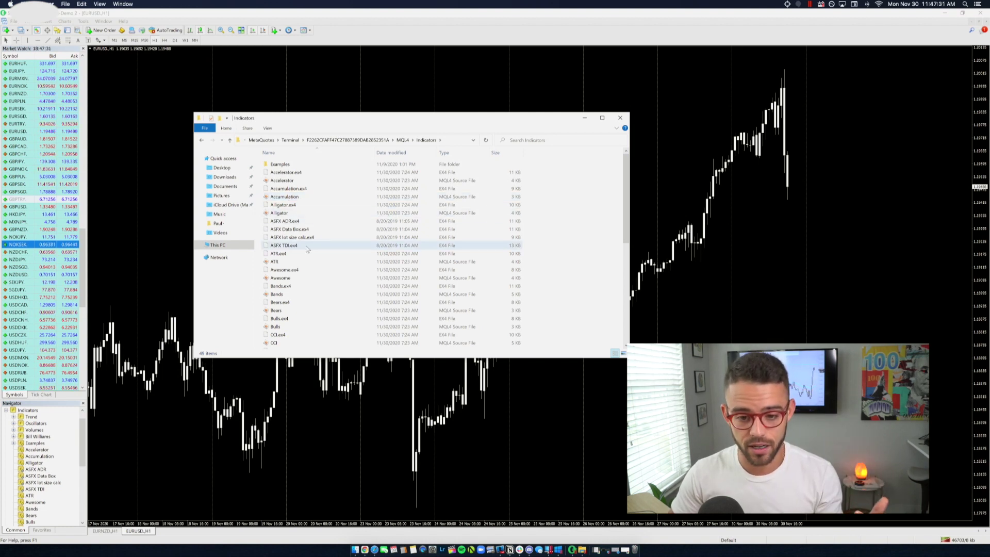
click(284, 221)
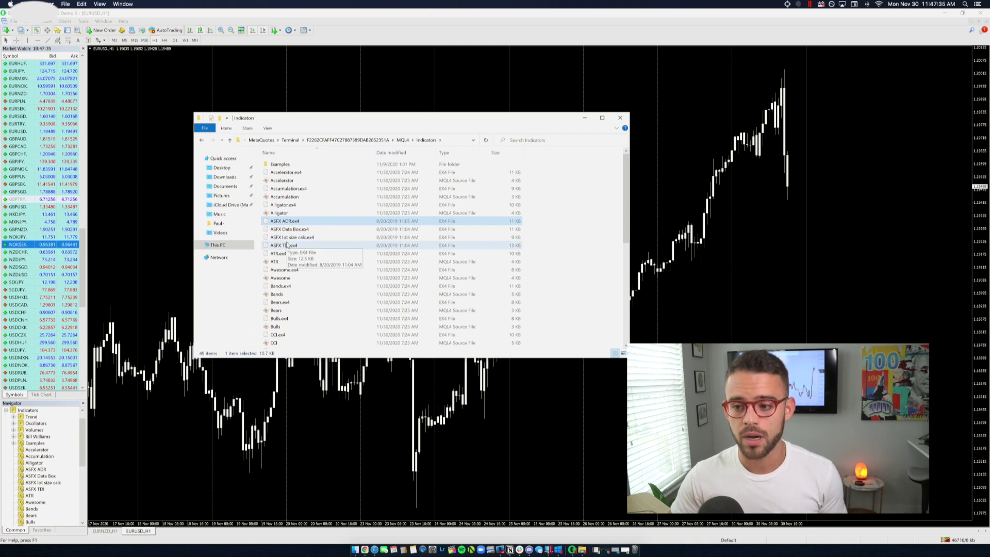
click(621, 118)
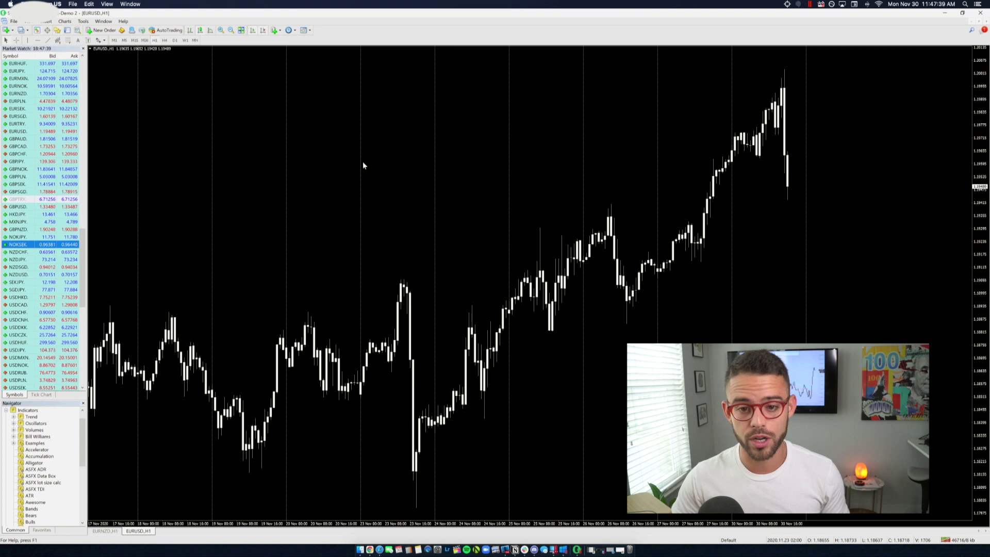
- Add the ASFX TDI custom indicator to the EURUSD chart
click(274, 30)
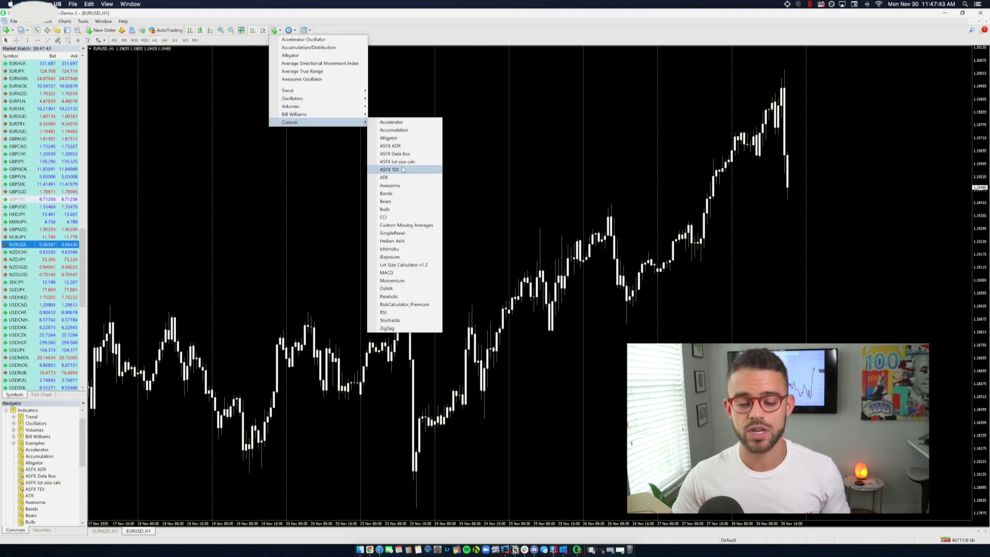
click(403, 170)
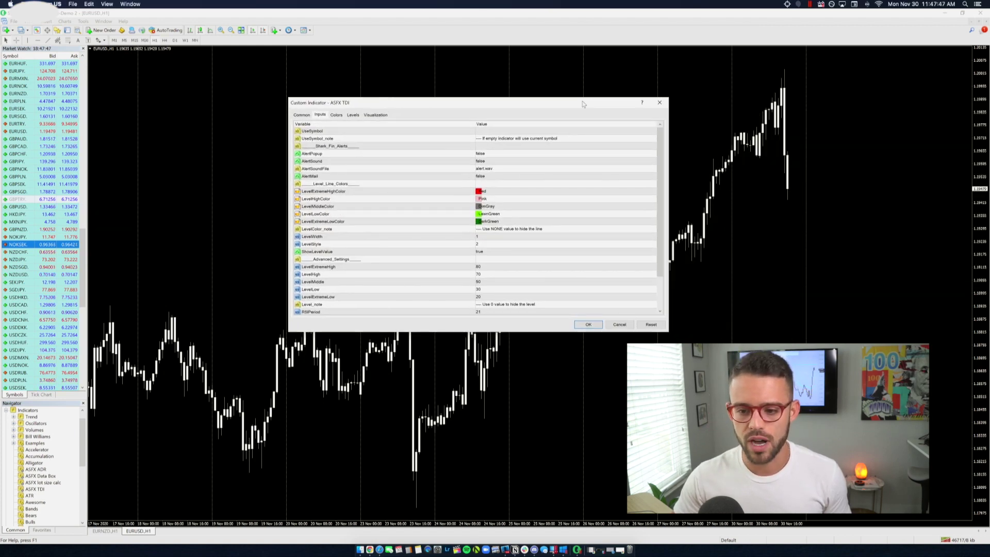
scroll(499, 174, down, 1)
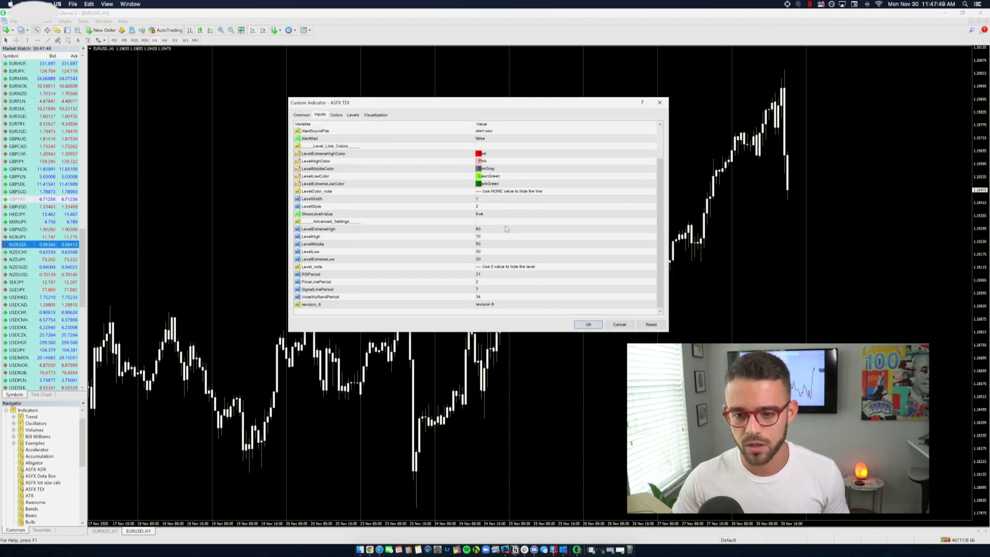
- Hide TDI rows 0 and 1 by setting their colour to None, keeping width 1
click(335, 115)
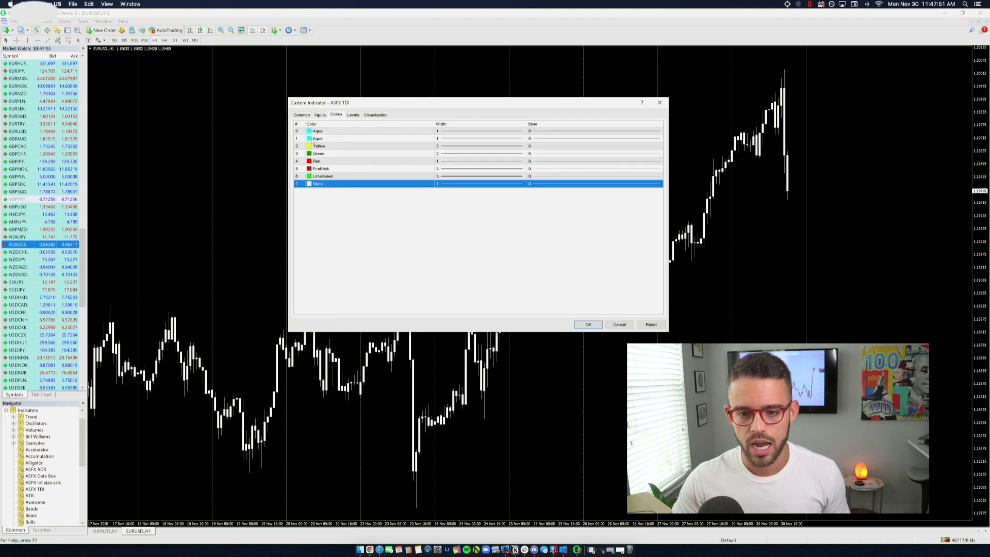
click(319, 131)
click(484, 133)
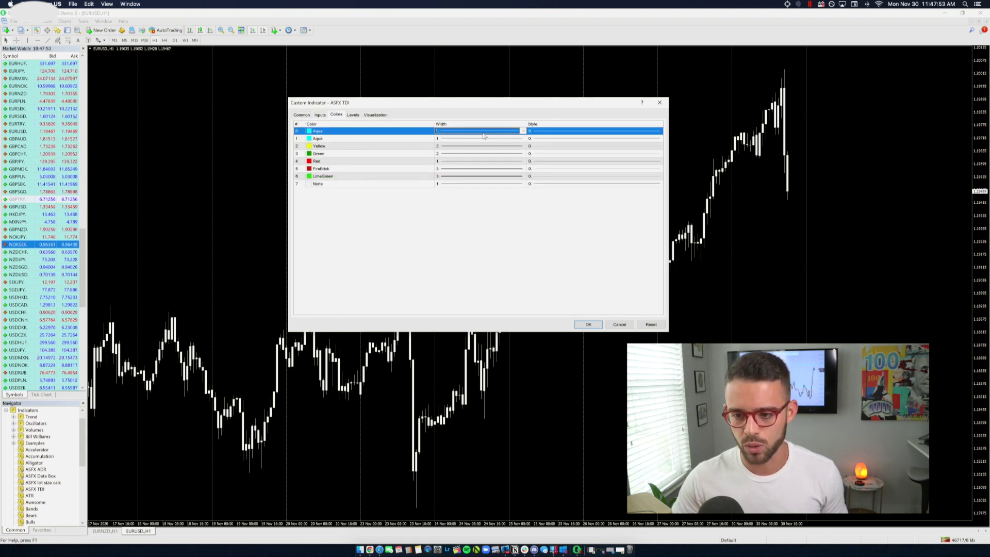
click(516, 133)
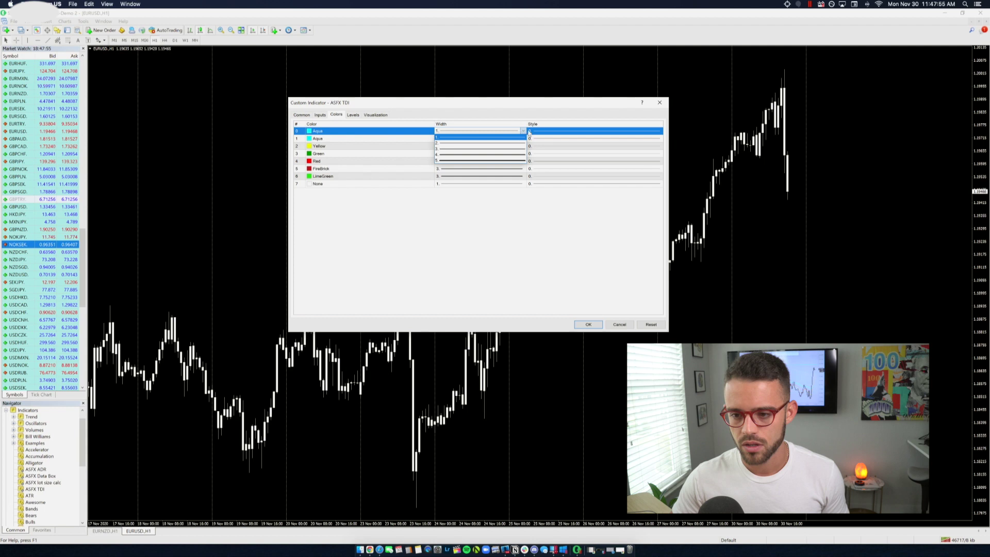
click(471, 135)
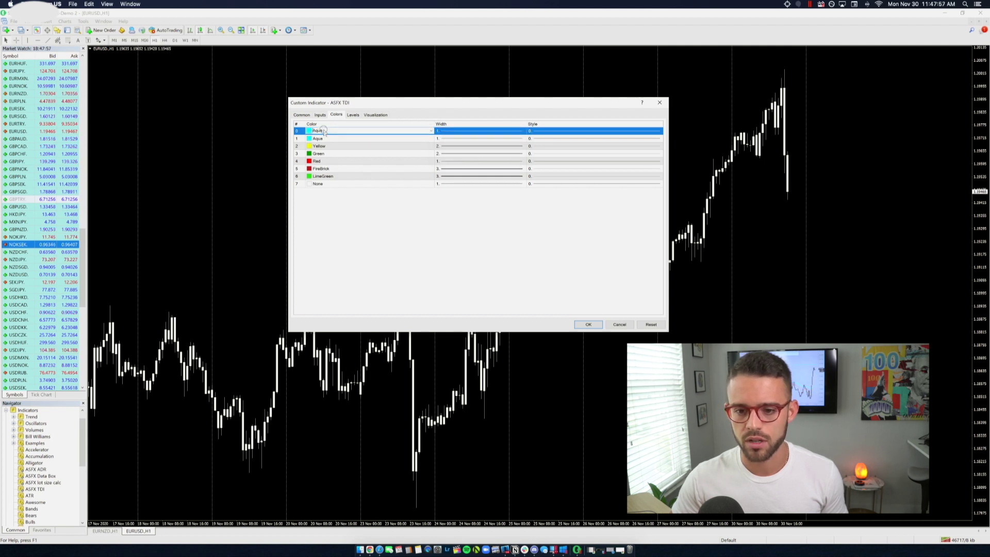
click(431, 131)
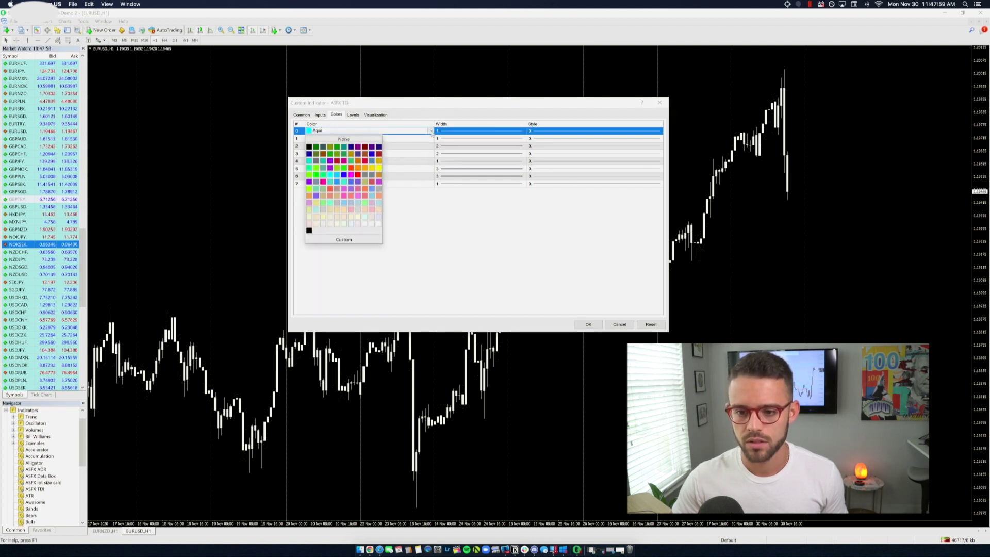
click(370, 140)
click(404, 139)
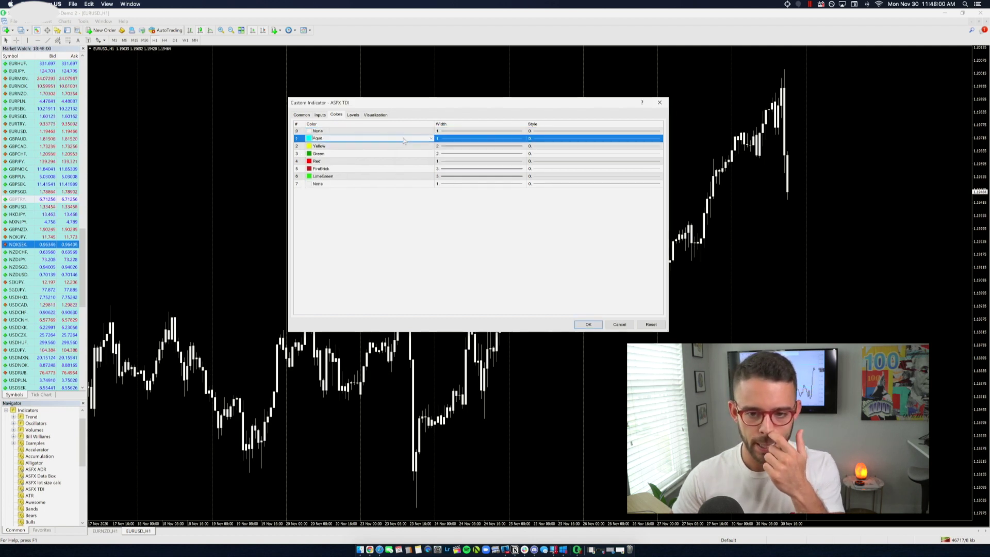
click(430, 139)
click(381, 151)
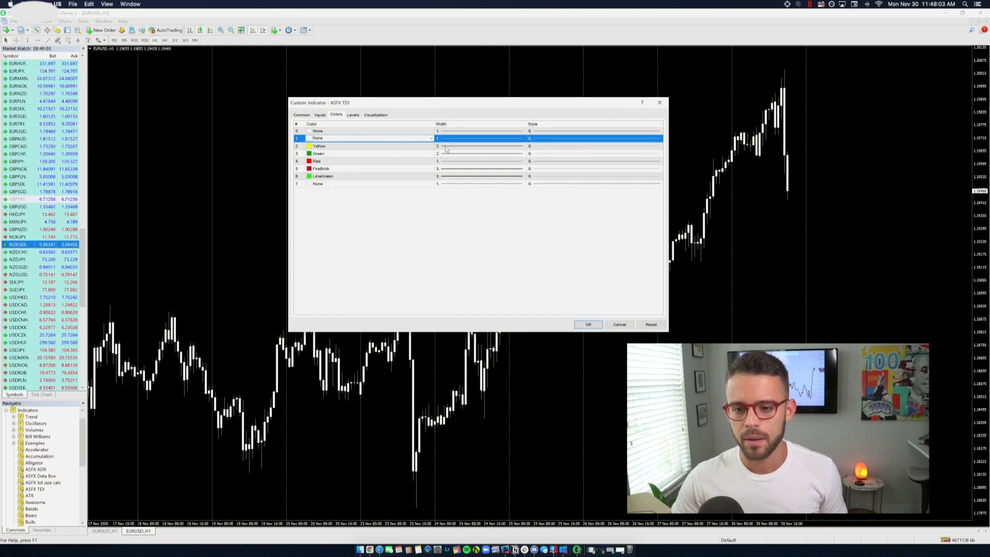
- Recolour TDI lines 5 and 6 white and apply the indicator settings
click(425, 168)
click(427, 169)
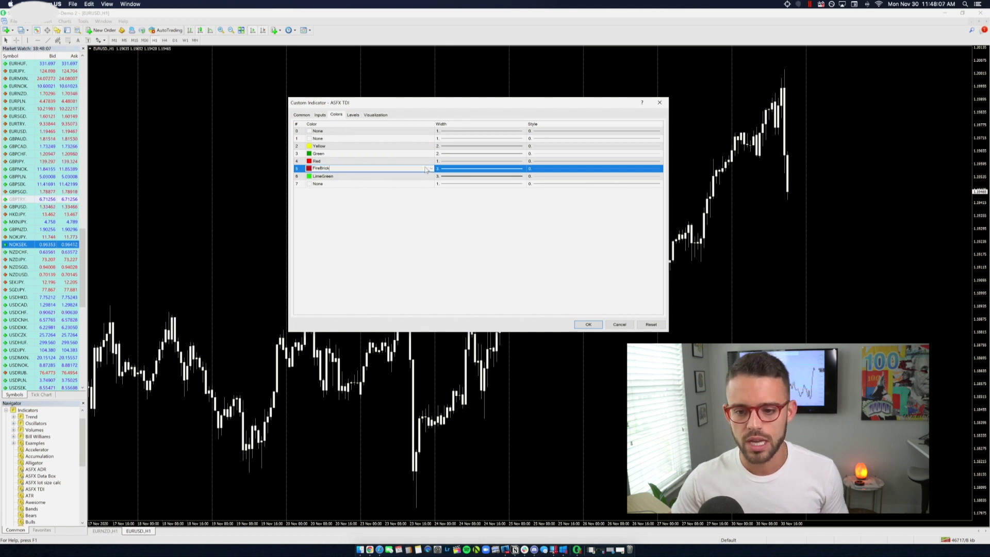
click(432, 169)
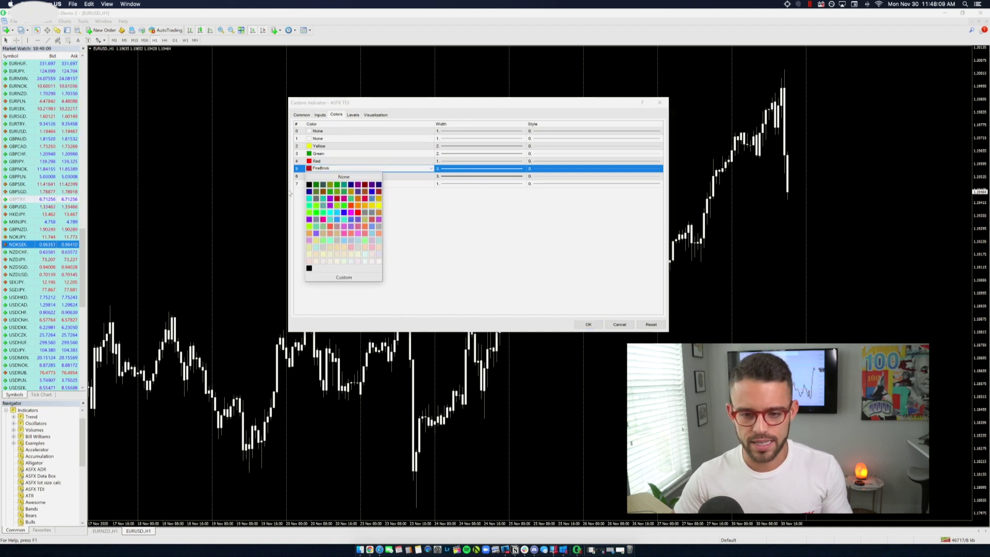
click(309, 185)
click(437, 176)
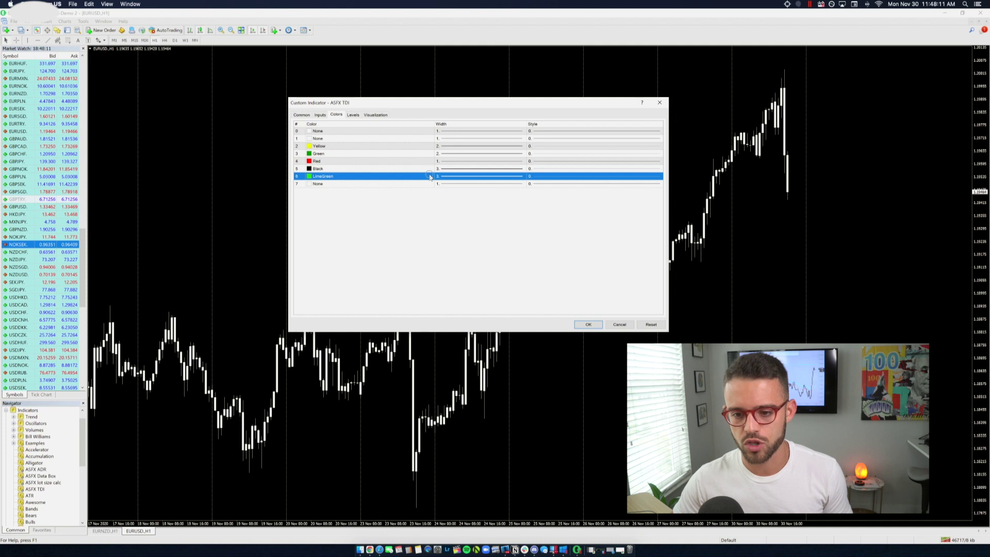
click(430, 176)
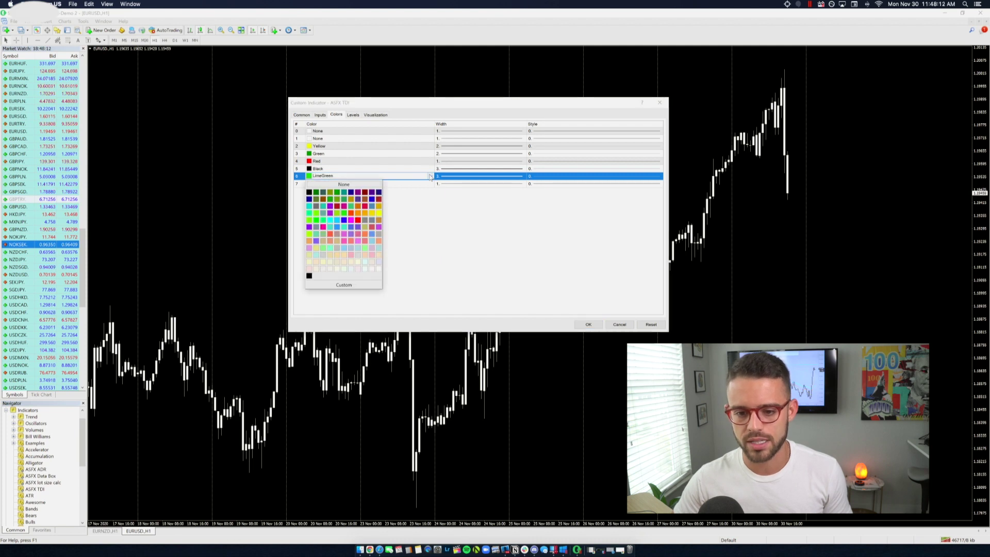
click(380, 269)
click(432, 169)
click(432, 169)
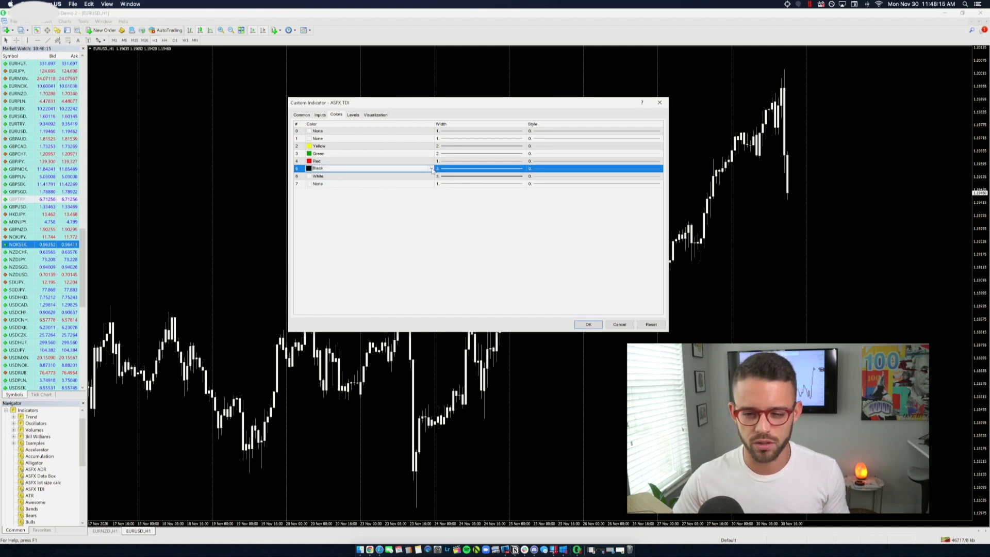
click(432, 170)
click(380, 264)
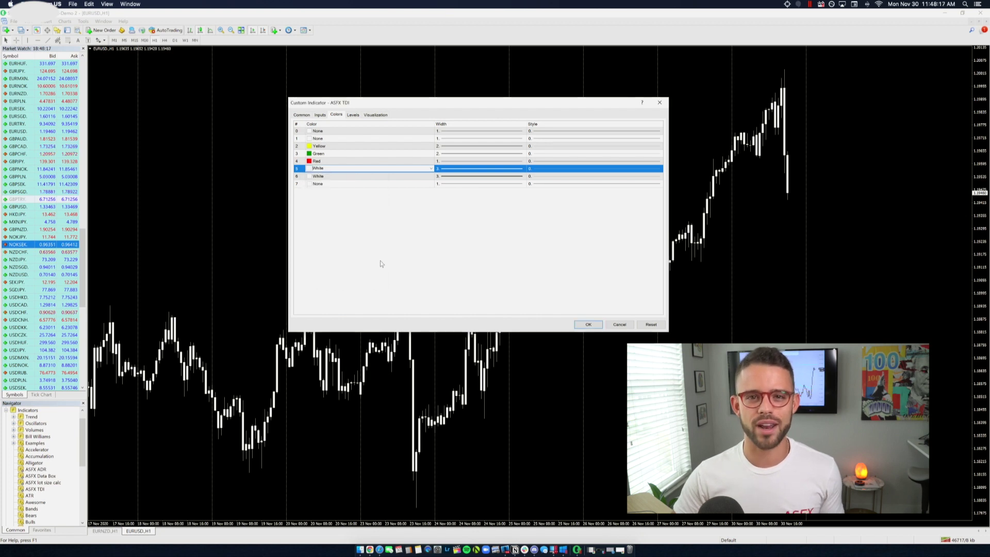
click(594, 326)
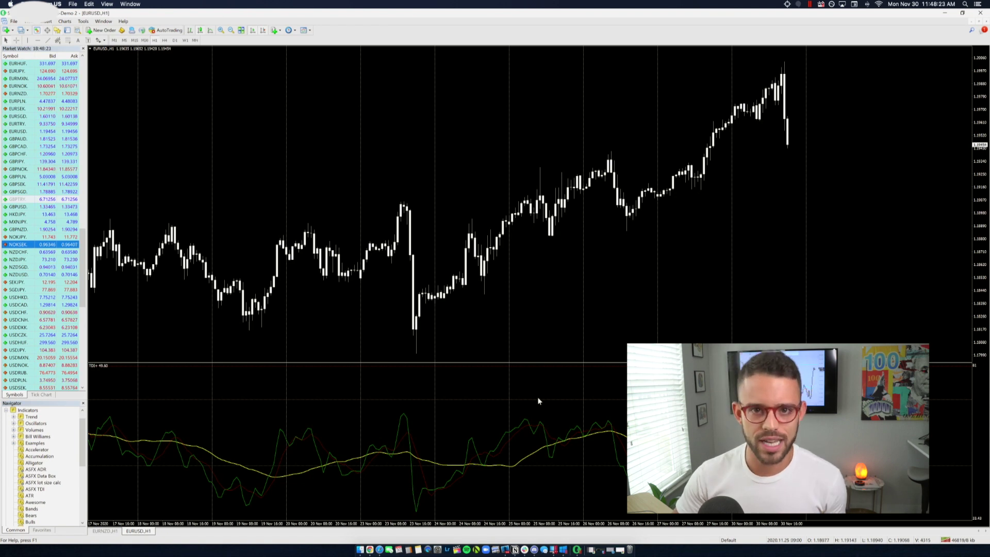
- Set the TDI's red line (row 4) to width 5 and drag the divider down to enlarge the price chart
right_click(531, 426)
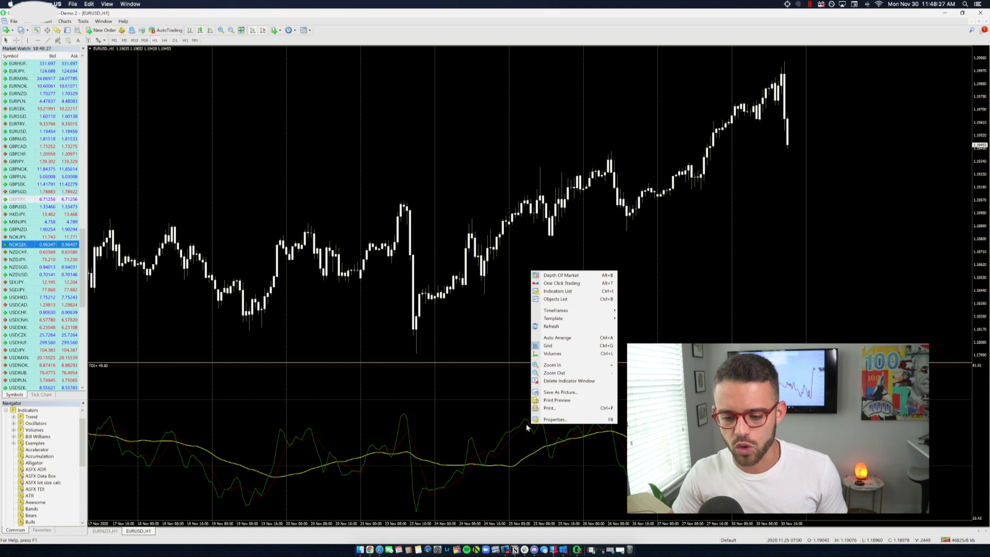
click(525, 427)
key(Right)
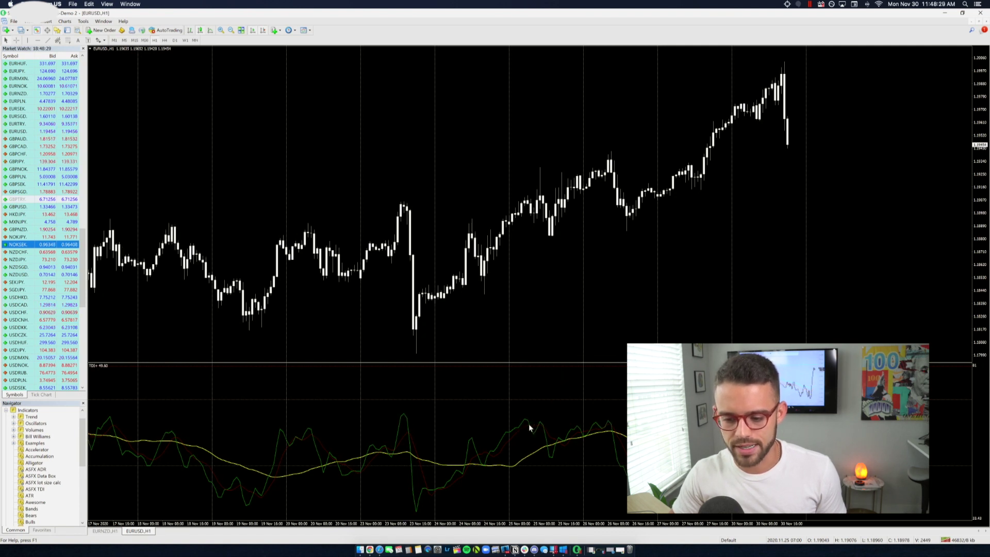
right_click(529, 426)
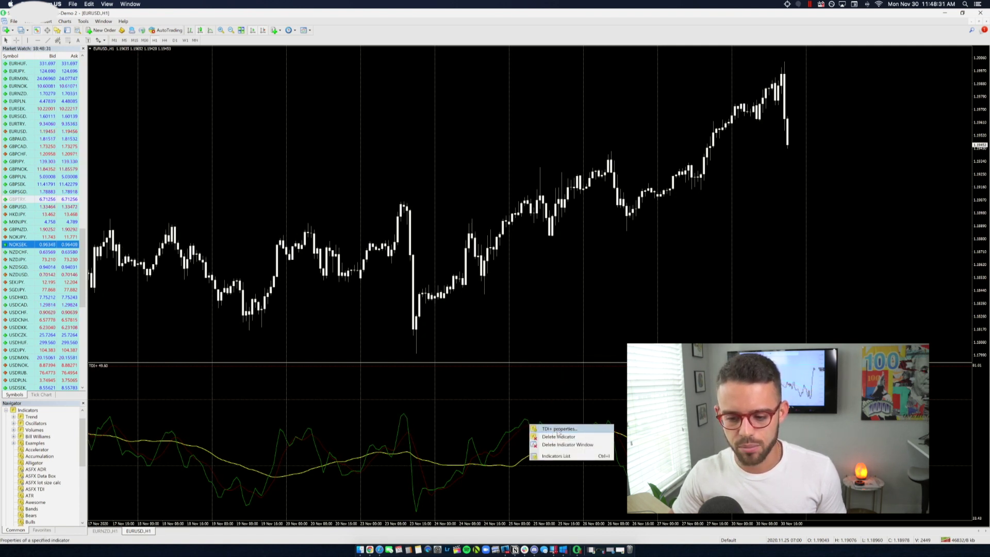
click(559, 429)
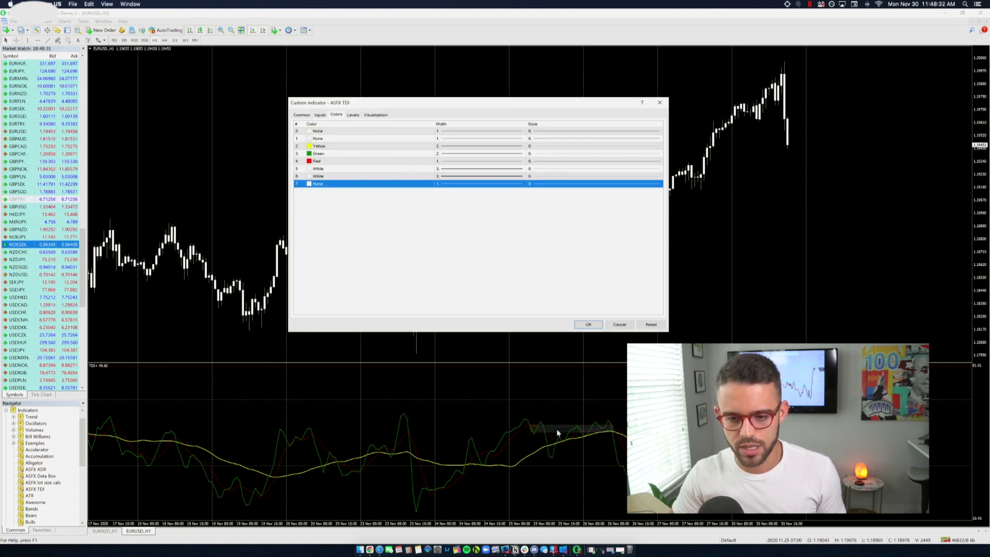
click(445, 161)
click(517, 160)
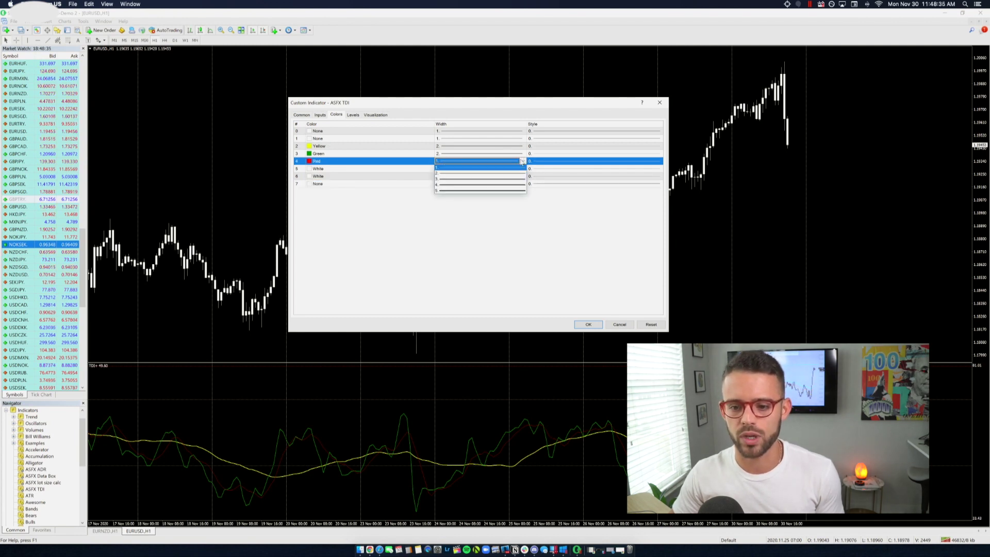
click(494, 196)
click(582, 323)
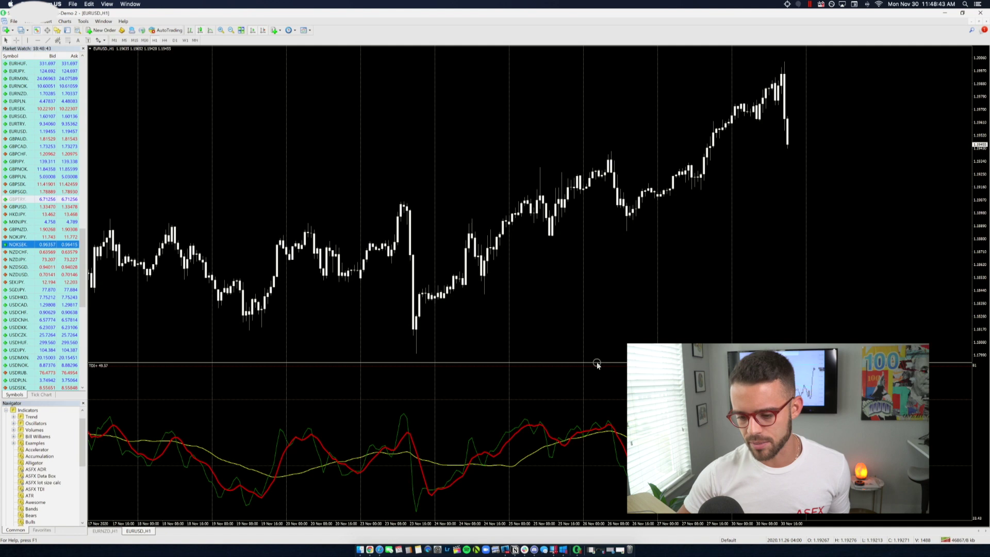
drag(595, 363, 594, 403)
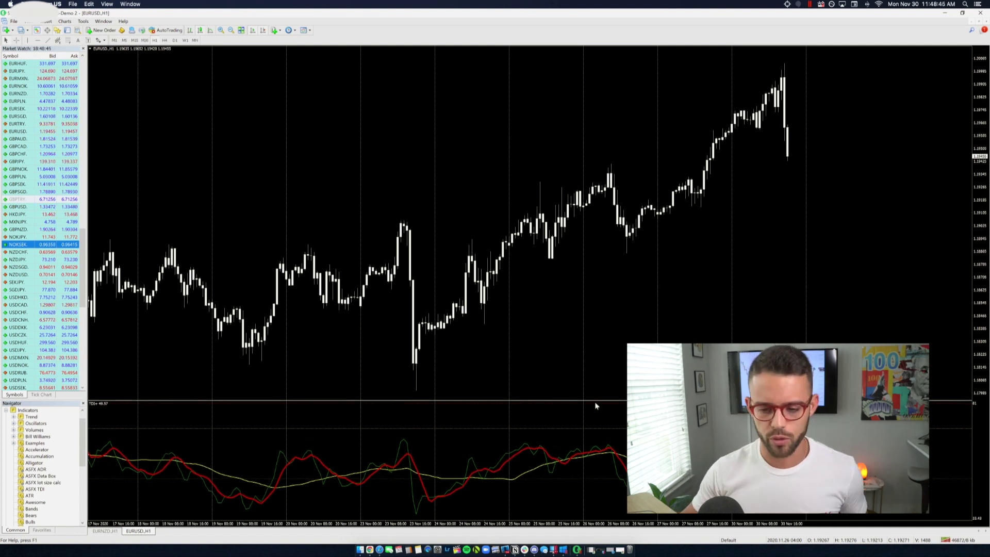
click(274, 30)
- Show the Custom submenu listing ASFX ADR, Data Box, lot size calc and TDI
mouse_move(356, 122)
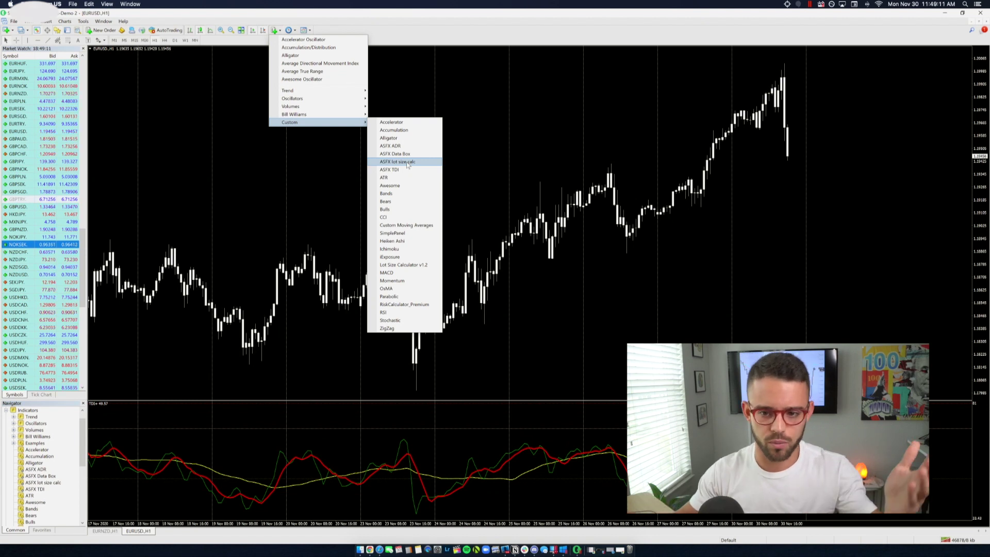
- Add ASFX lot size calc to EURUSD with StopLoss 30.0 and RiskPercent 2.0
click(408, 162)
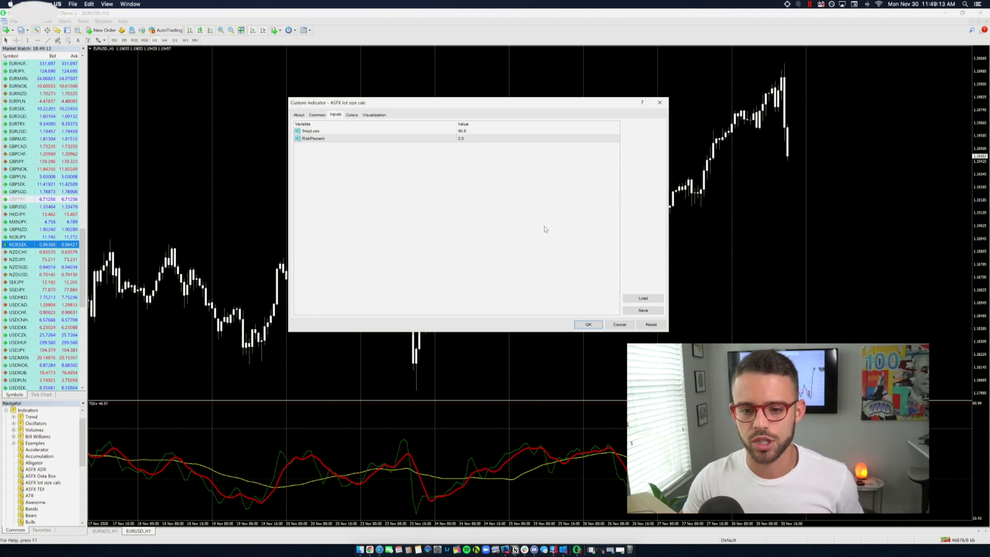
click(462, 132)
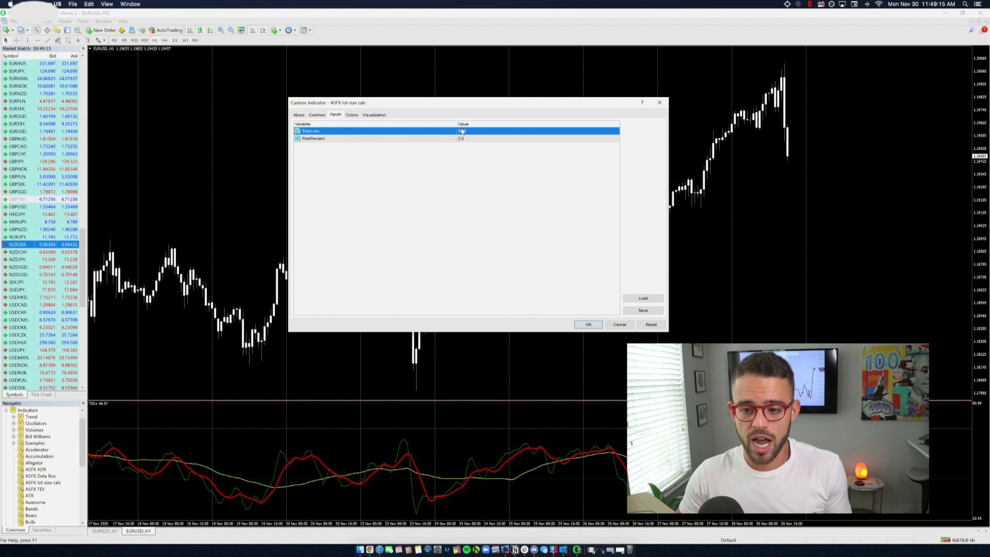
click(462, 140)
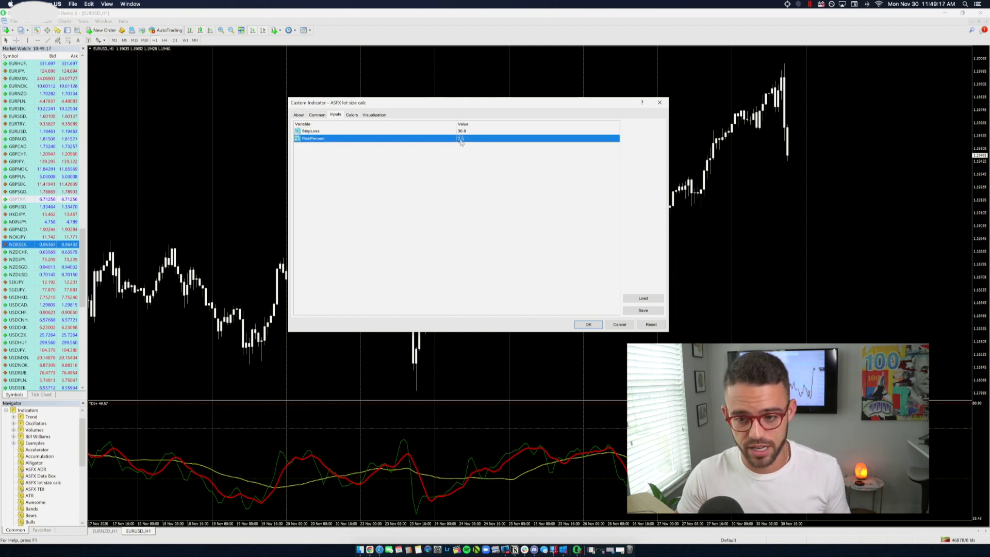
click(597, 327)
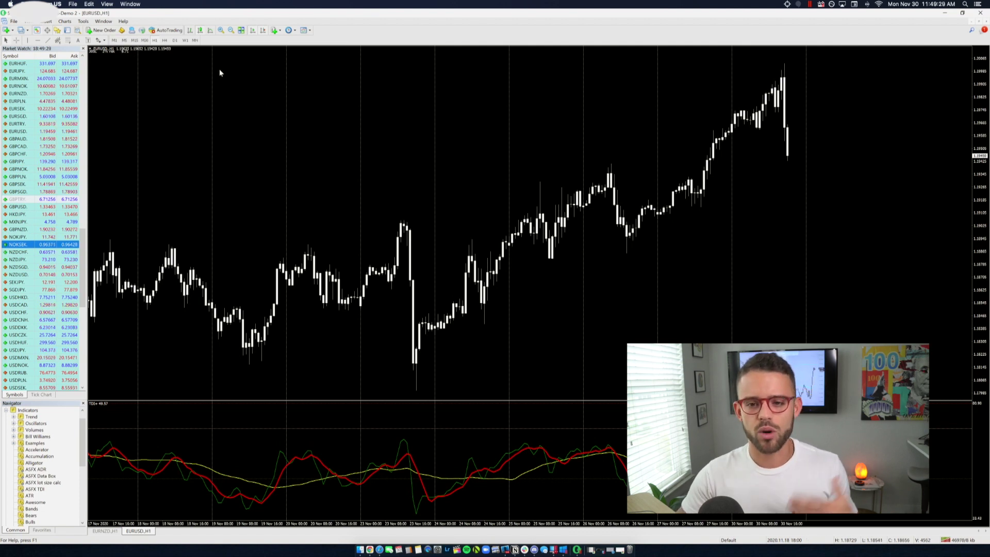
- Delete ASFX lot size calc via the chart's Indicators List, leaving only ASFX TDI
right_click(240, 122)
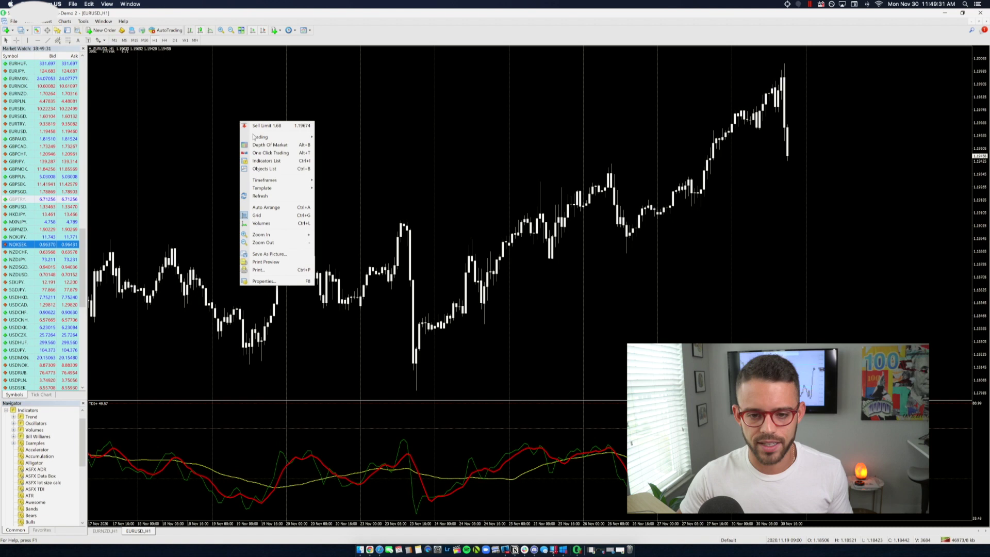
click(268, 162)
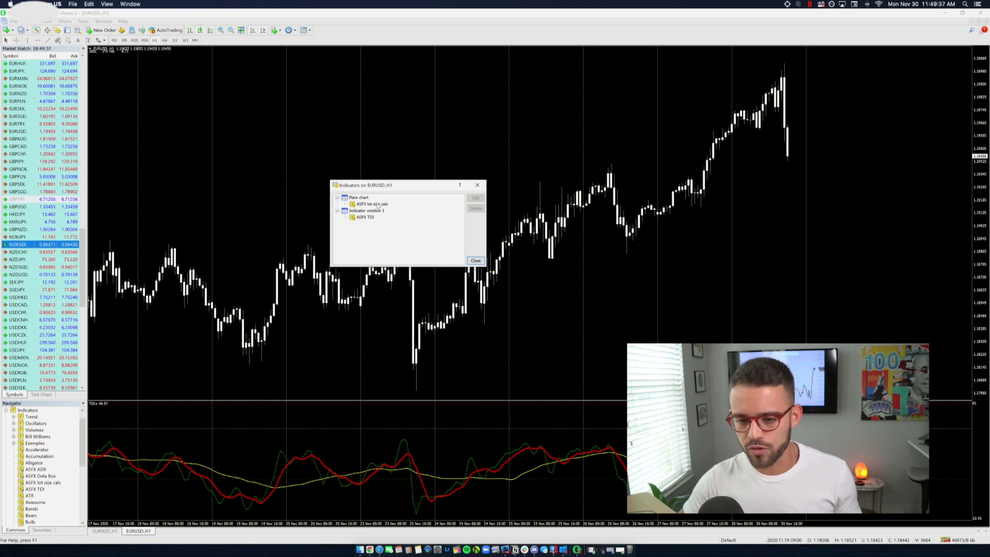
click(377, 204)
click(476, 208)
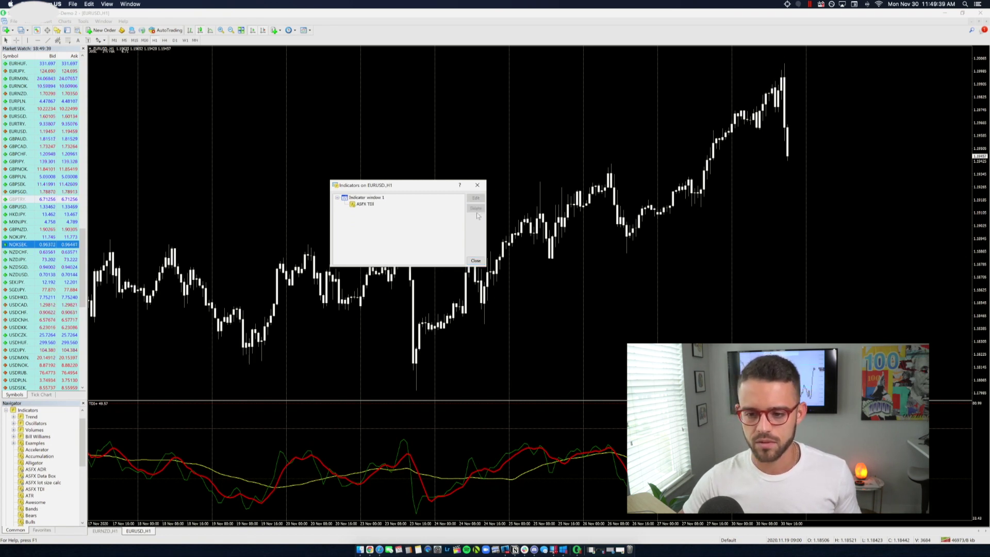
click(475, 260)
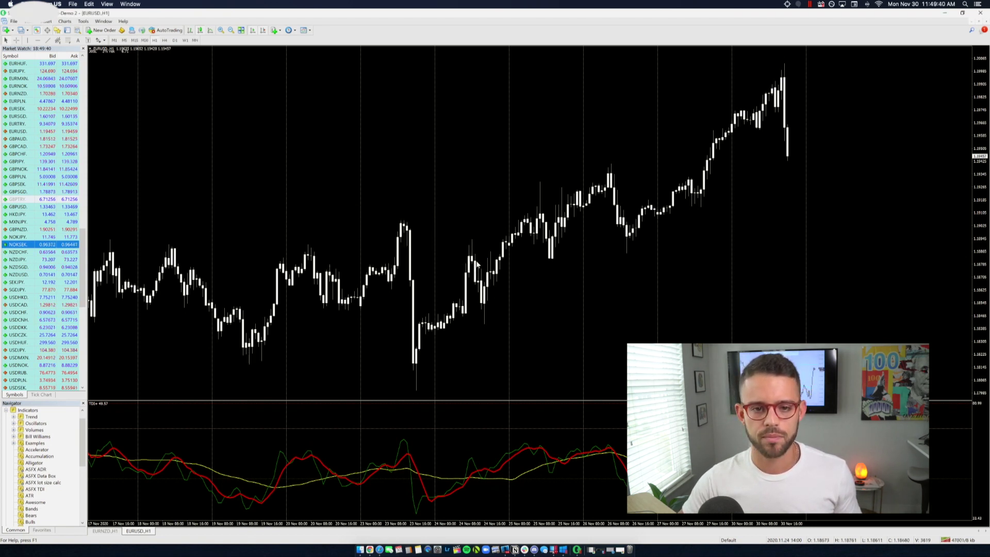
- Add Custom Moving Averages to the EURUSD chart with Period 8 and the Exponential method
click(276, 30)
mouse_move(297, 123)
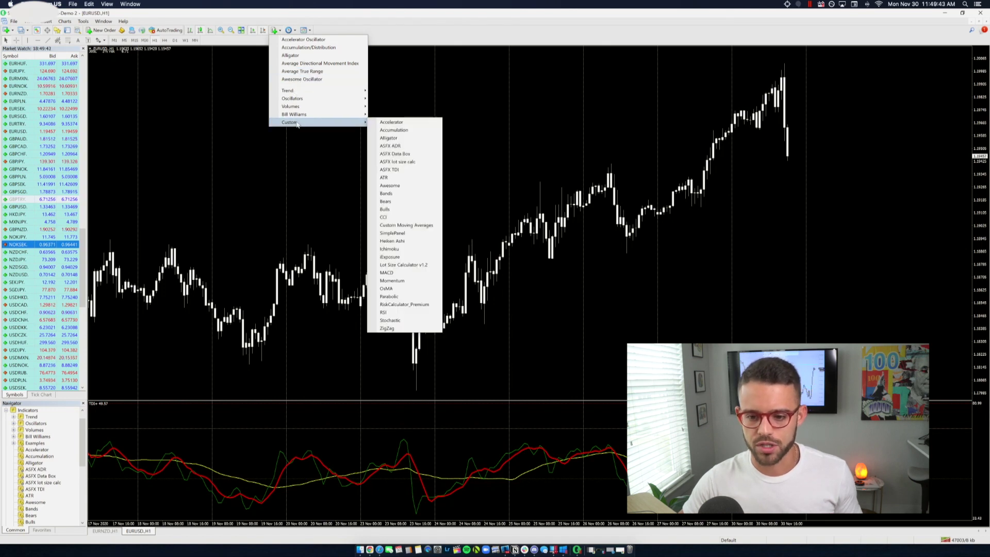
click(392, 225)
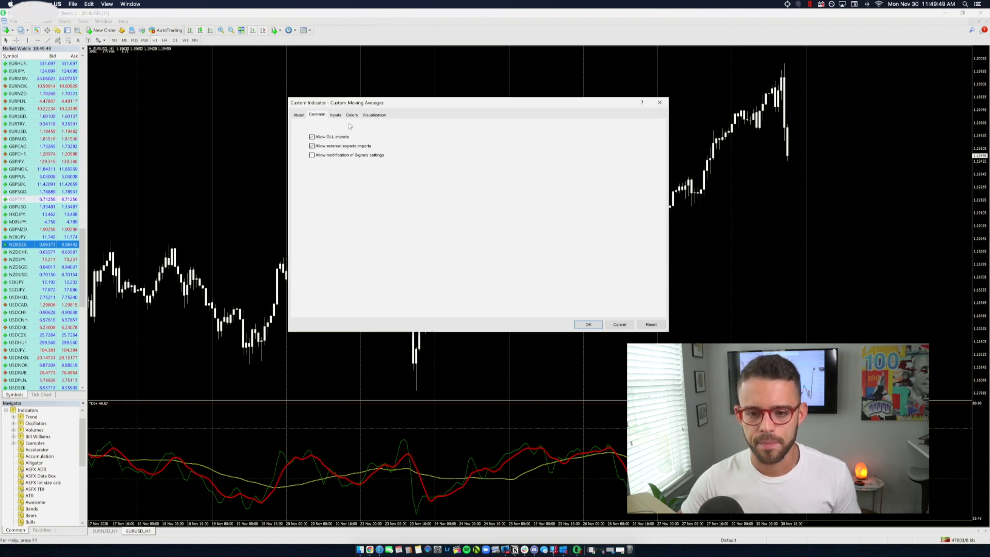
click(336, 115)
click(460, 132)
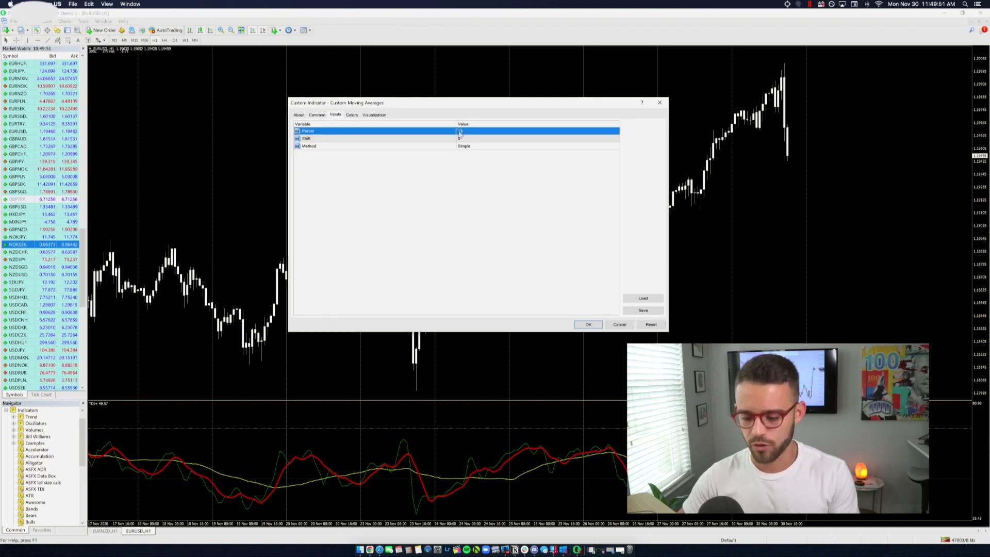
text(8)
click(462, 146)
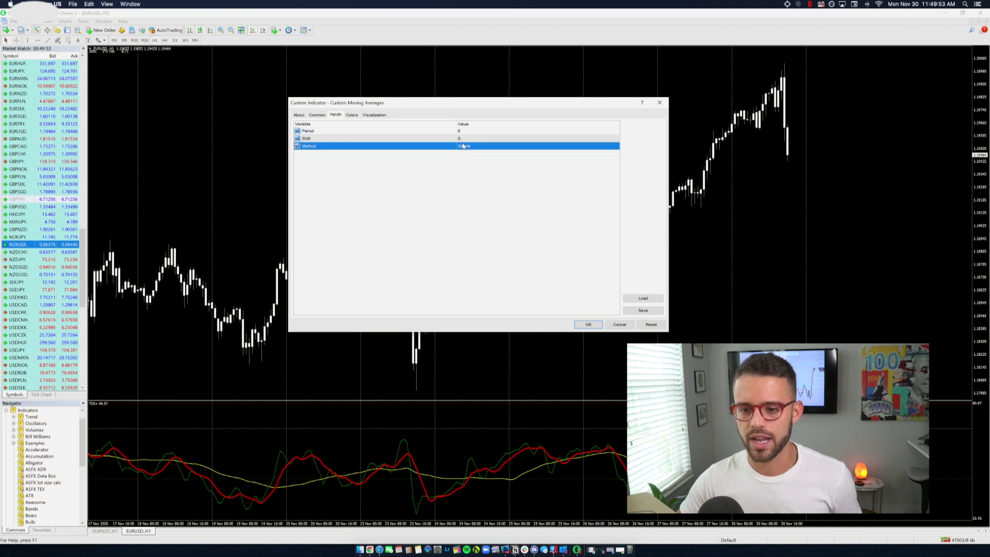
click(599, 149)
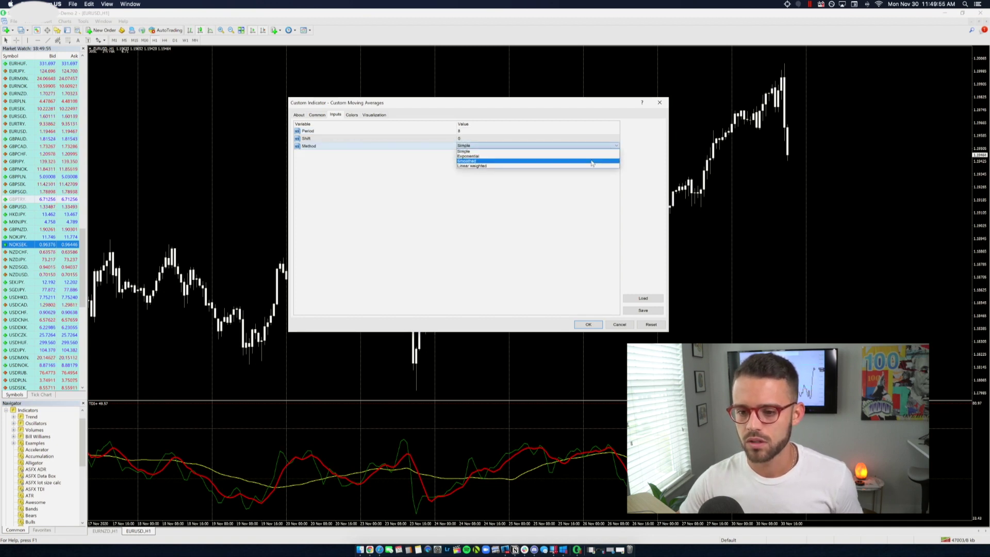
click(593, 155)
click(588, 324)
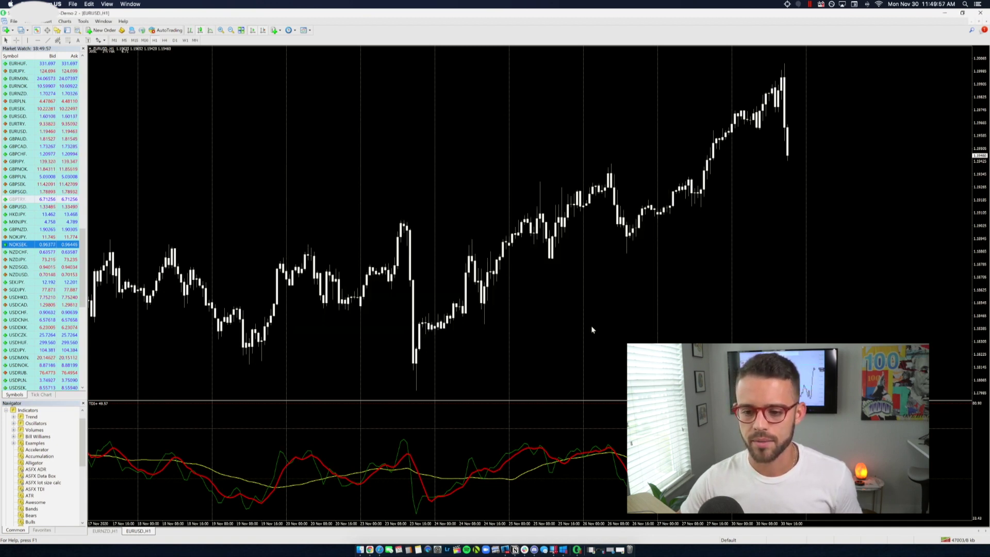
- Open the Custom Moving Averages settings from the chart's Indicators List
right_click(503, 259)
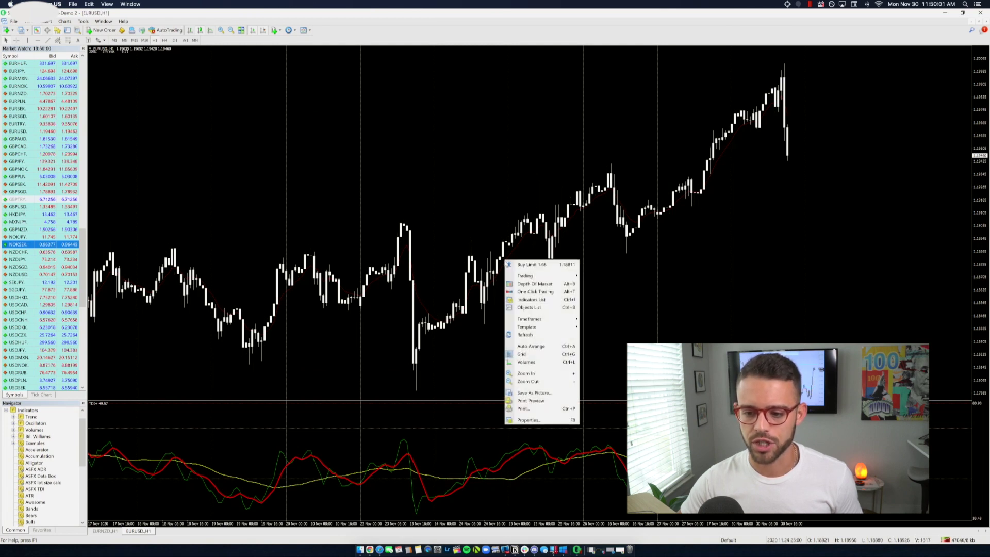
click(514, 251)
right_click(515, 251)
right_click(299, 136)
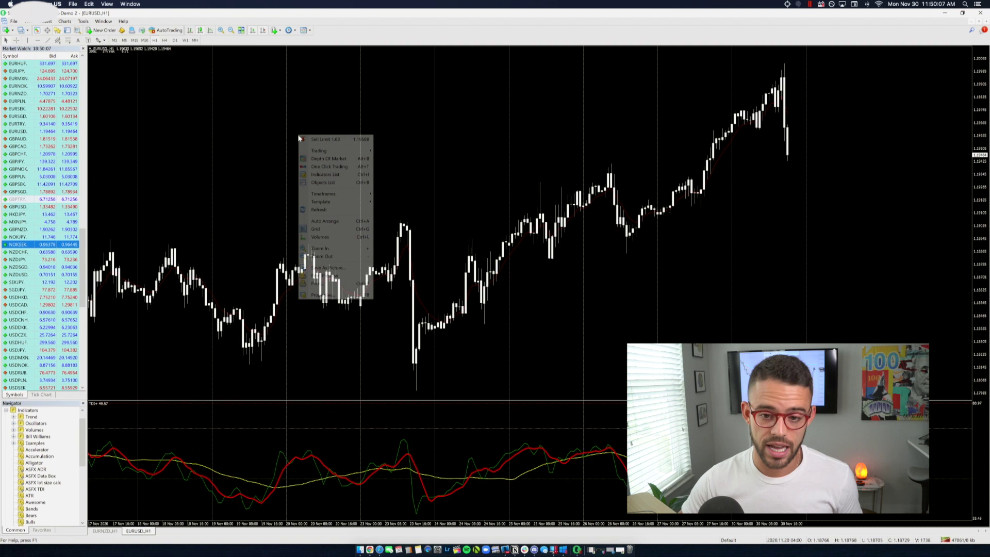
click(323, 175)
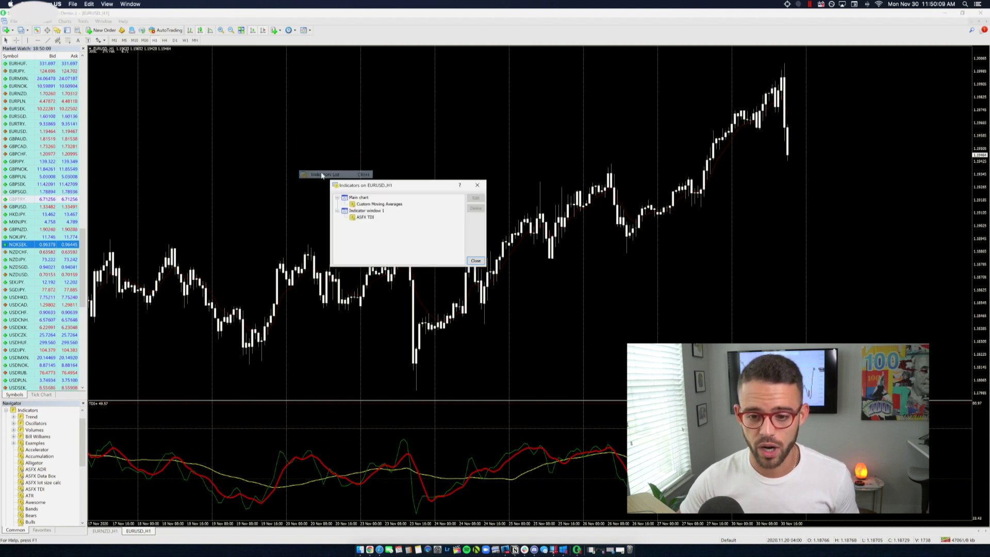
click(398, 205)
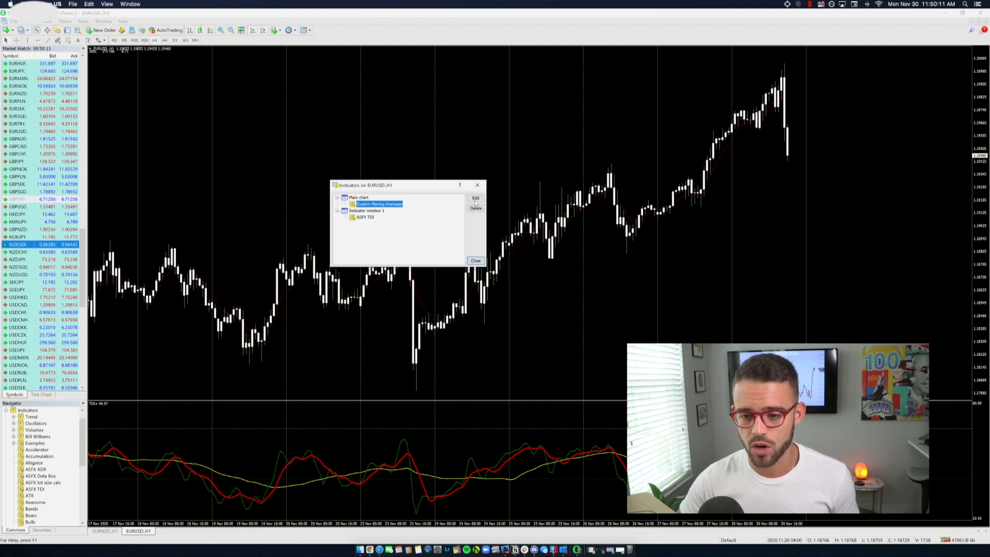
click(475, 198)
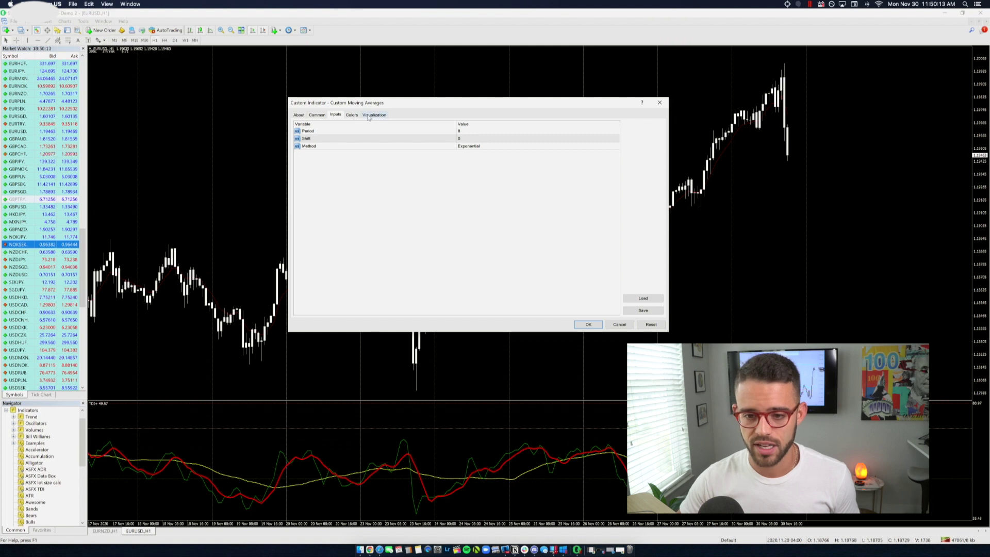
- Make the moving average line Yellow with width 3, apply it, and close the list
click(352, 115)
click(403, 134)
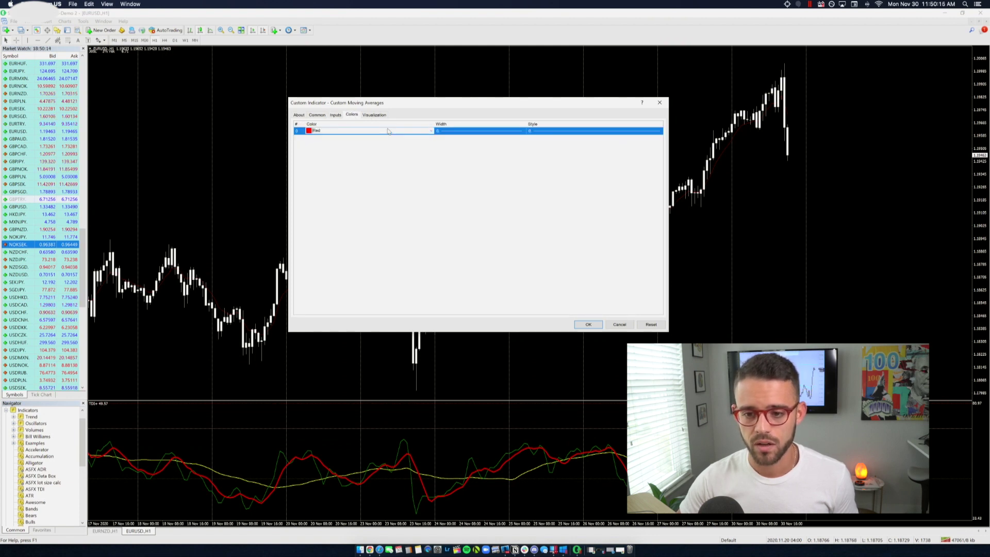
click(431, 130)
click(379, 168)
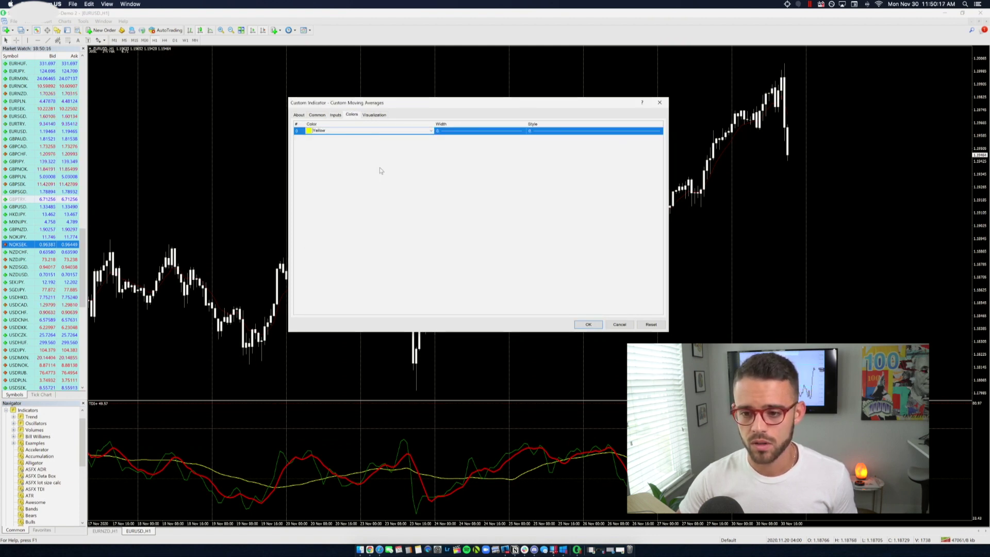
click(516, 131)
click(522, 131)
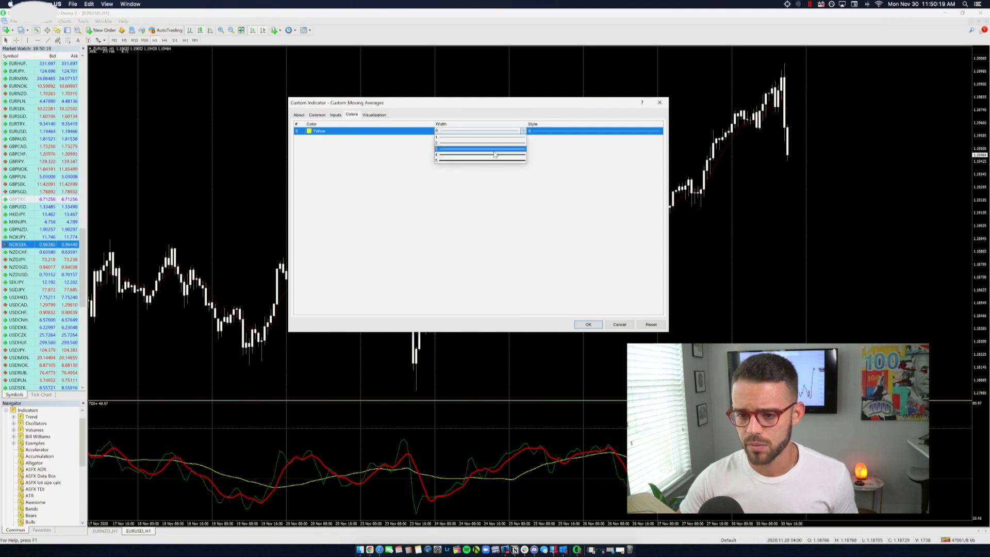
click(488, 149)
click(588, 324)
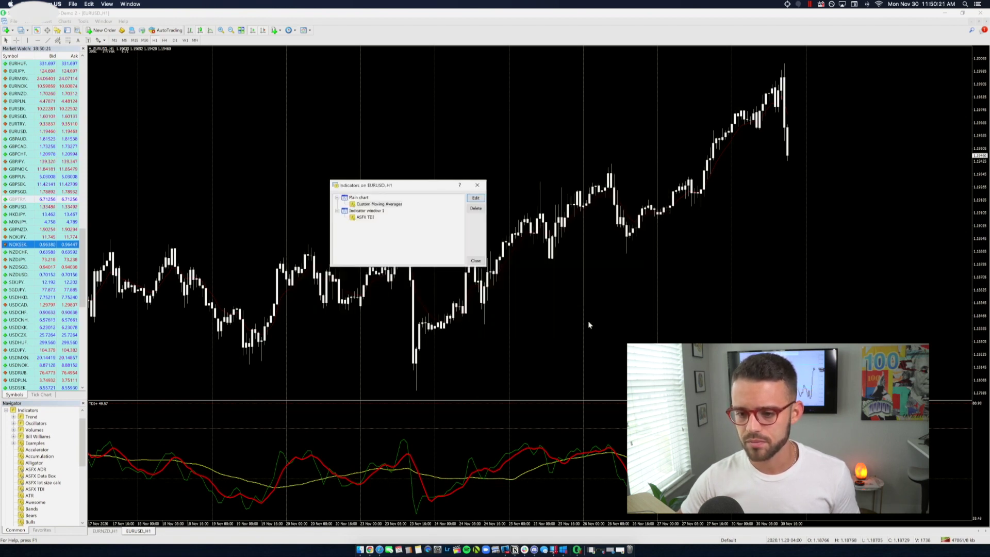
click(475, 260)
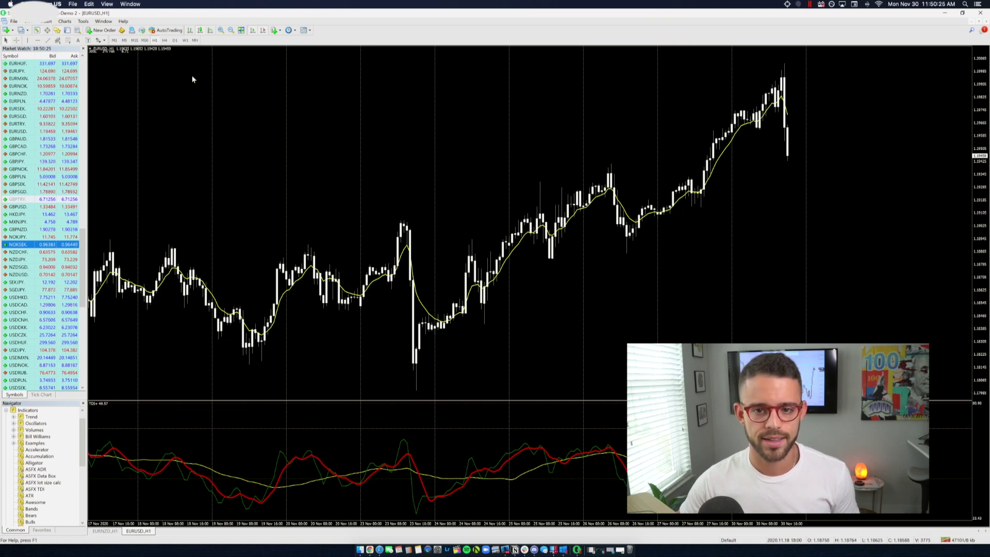
- Insert another Custom Moving Averages indicator and set its line width to 4
click(278, 30)
mouse_move(361, 122)
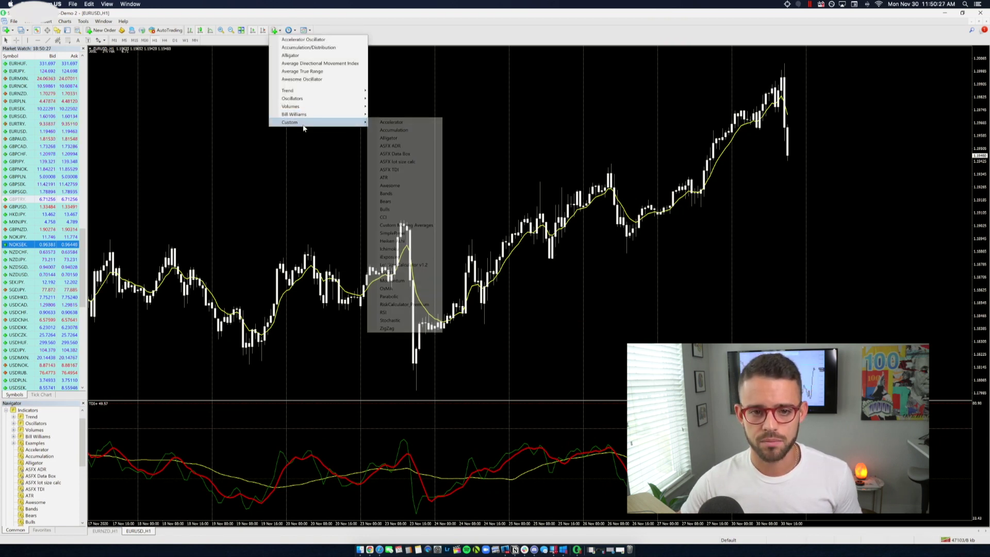
click(406, 226)
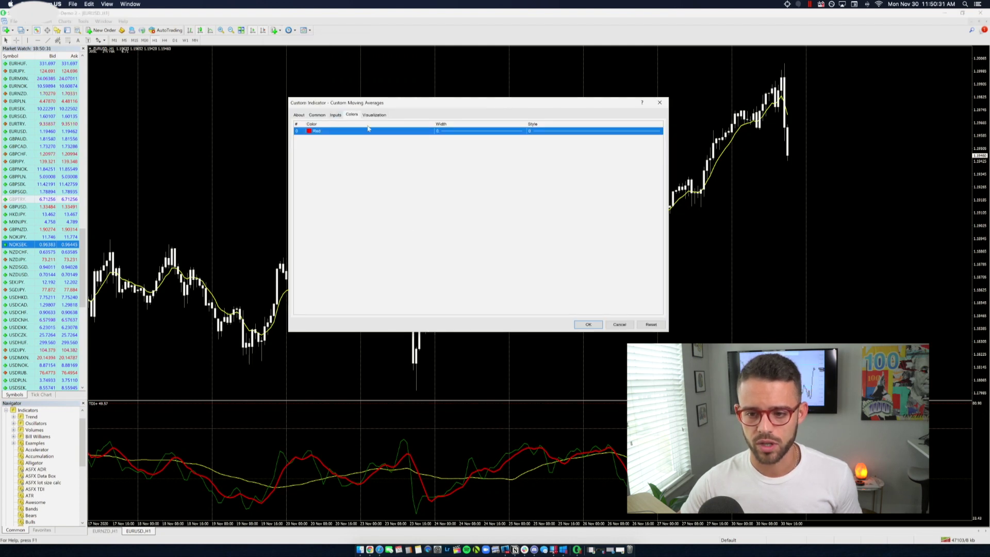
click(454, 133)
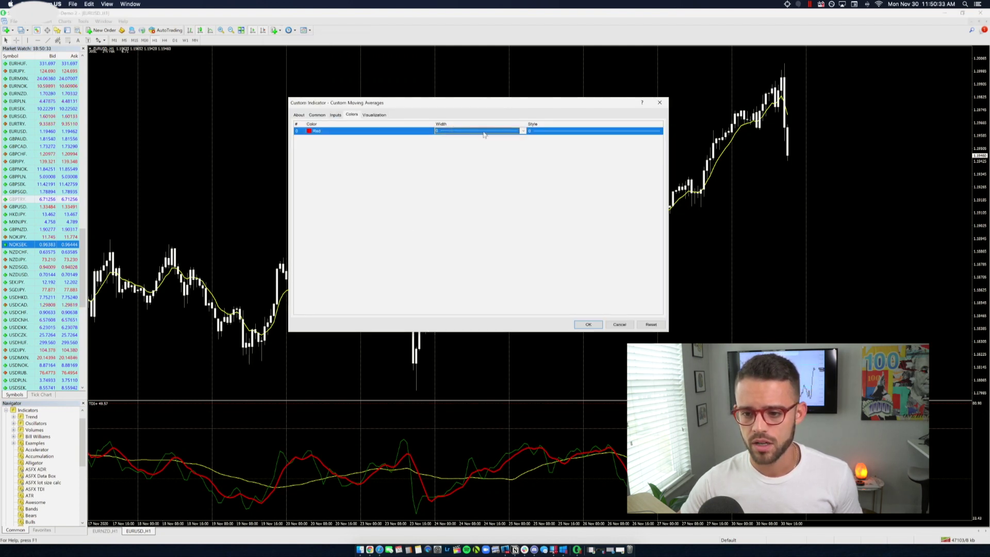
click(522, 131)
click(471, 155)
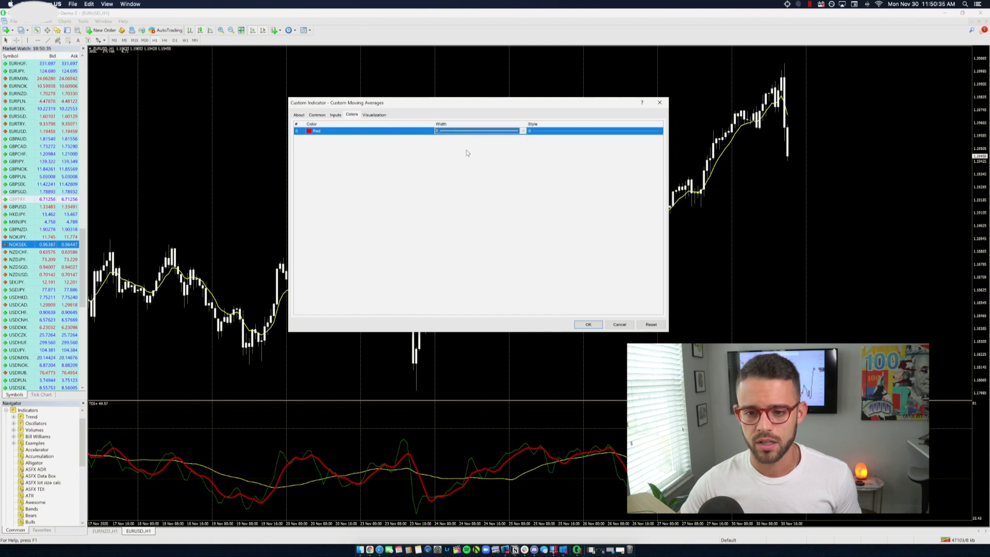
- Set its Period to 21 and method to Exponential, then add it to the chart
click(336, 115)
double_click(492, 130)
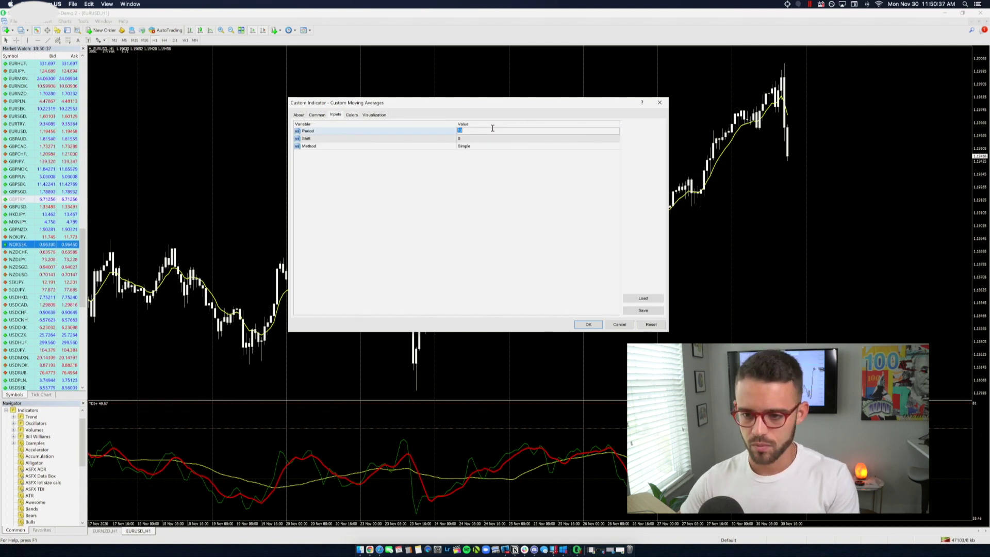
text(21)
click(471, 146)
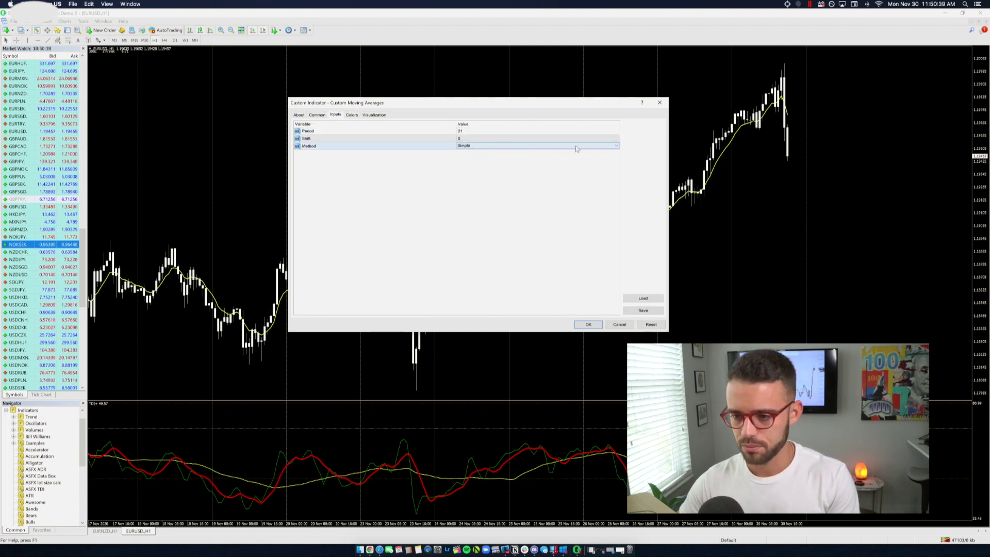
click(616, 149)
click(613, 159)
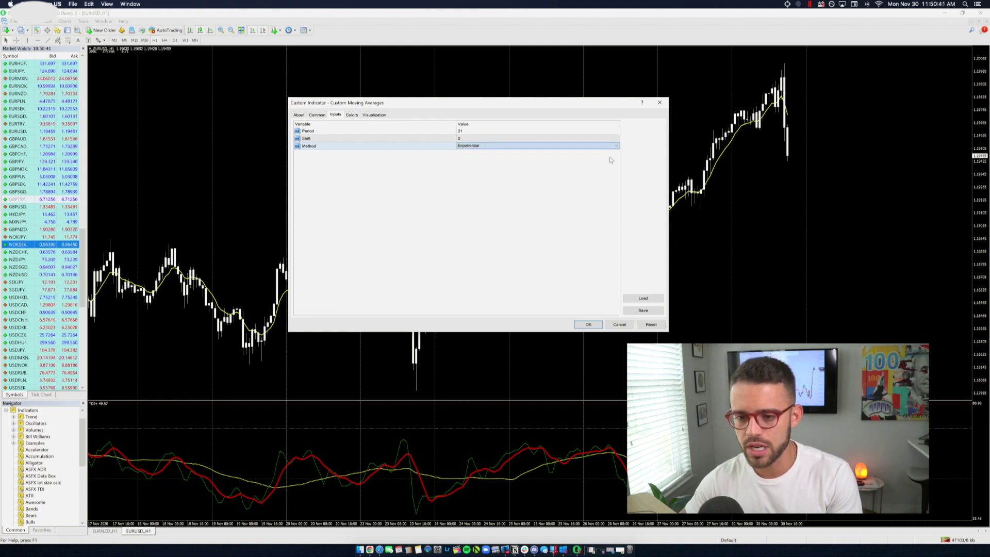
click(592, 323)
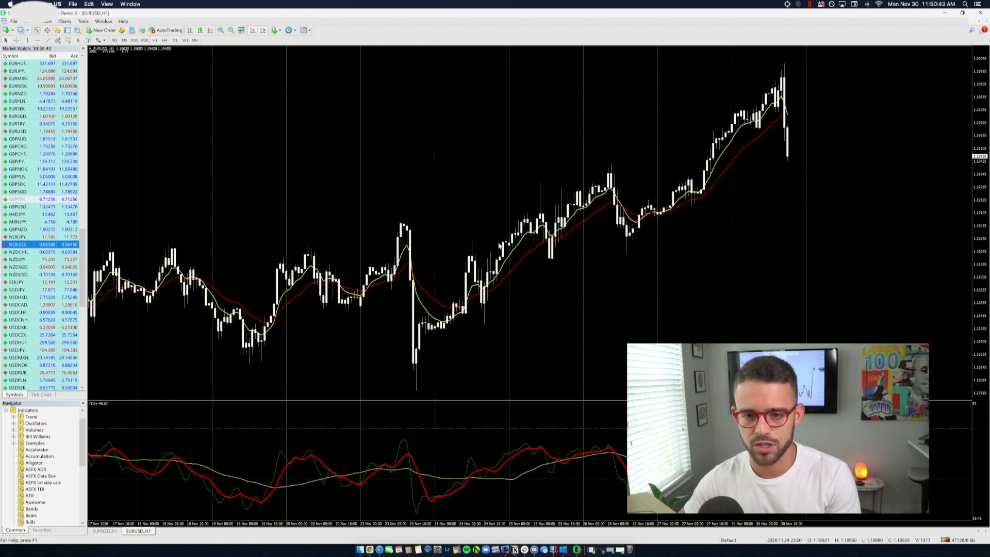
click(275, 30)
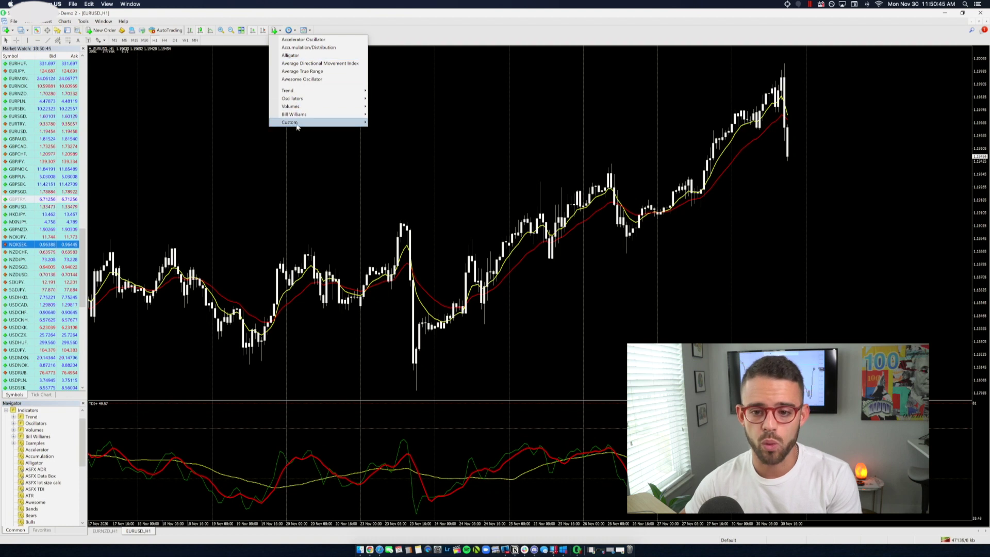
- Insert a third Custom Moving Averages with Period 50 and the Exponential method
mouse_move(310, 122)
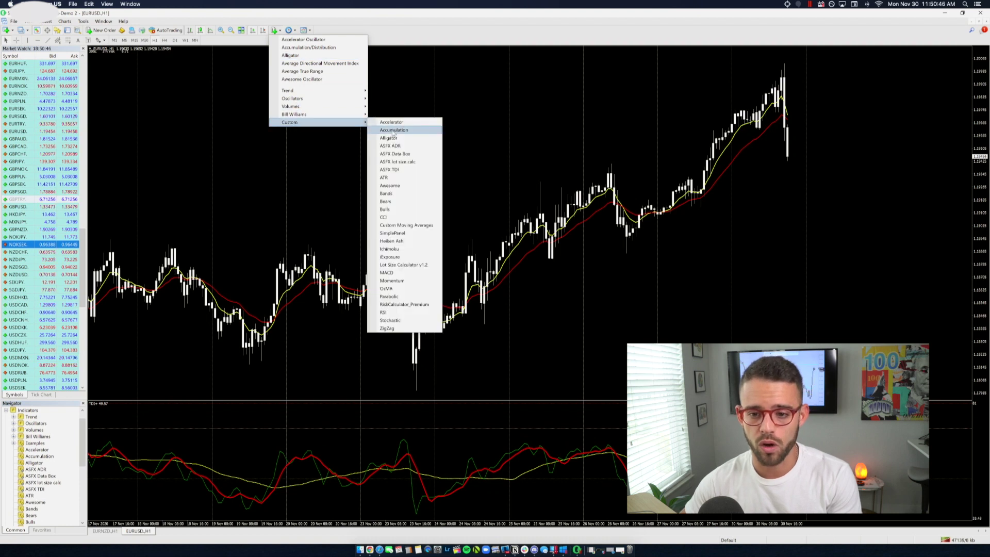
click(416, 225)
double_click(467, 131)
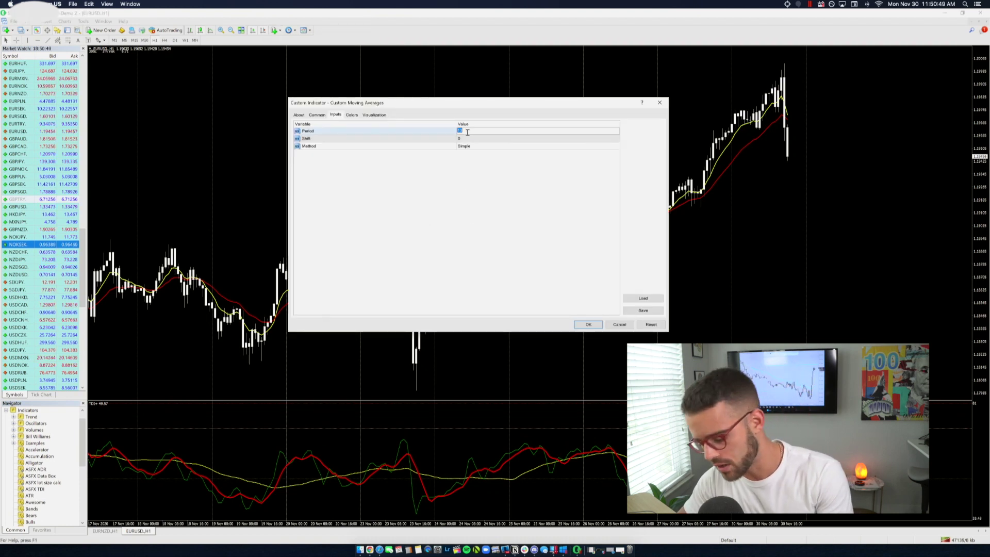
text(50)
click(468, 146)
click(525, 147)
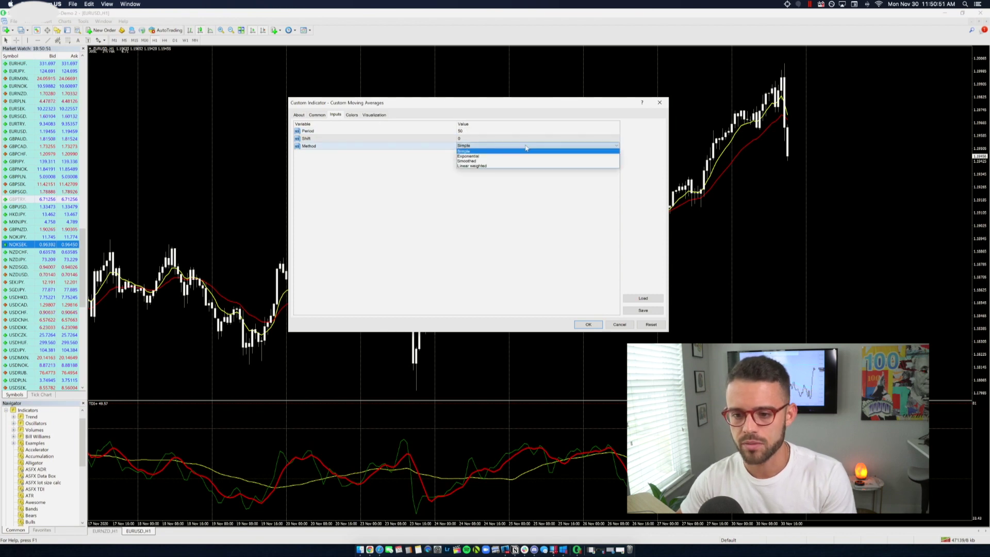
click(494, 156)
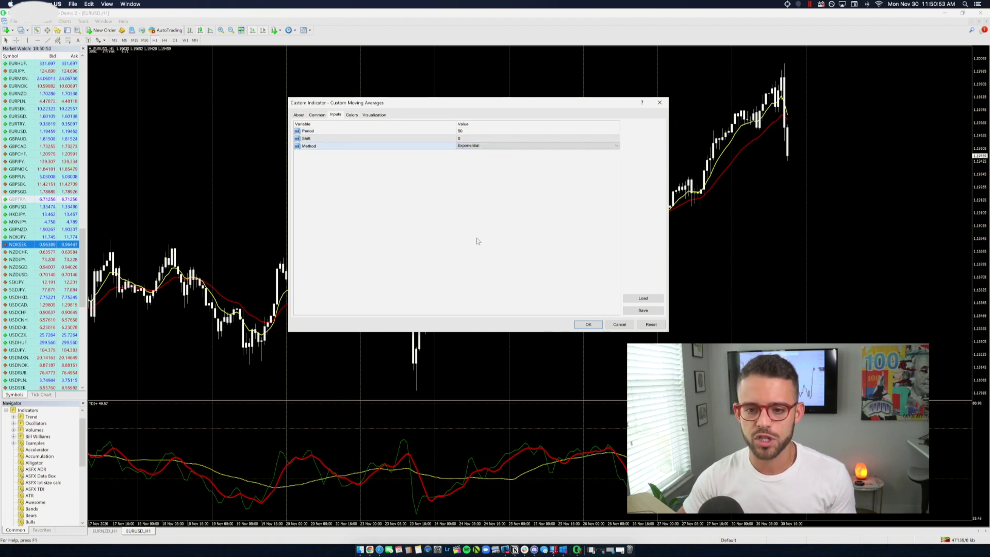
- Give it a White line with the thicker third width and add it to the chart
click(352, 115)
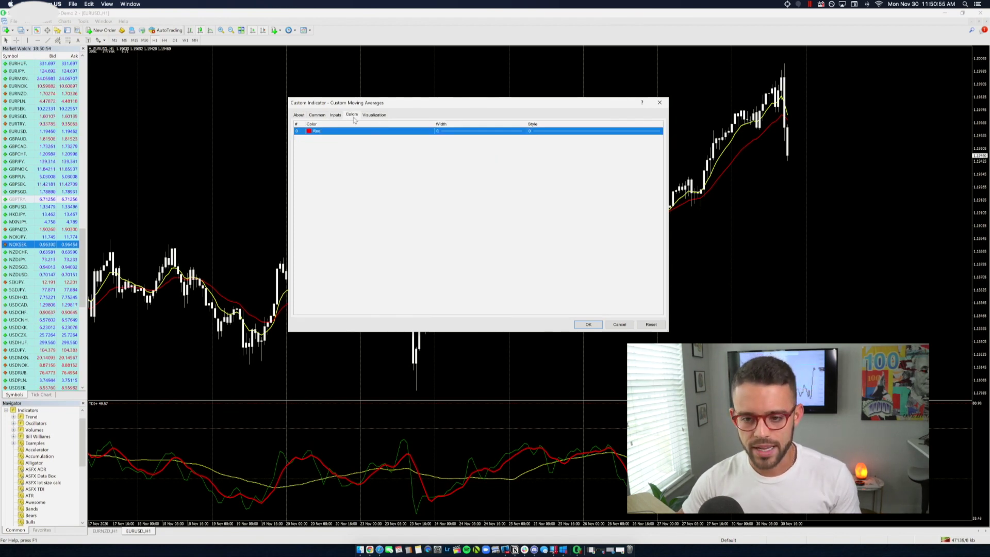
click(396, 132)
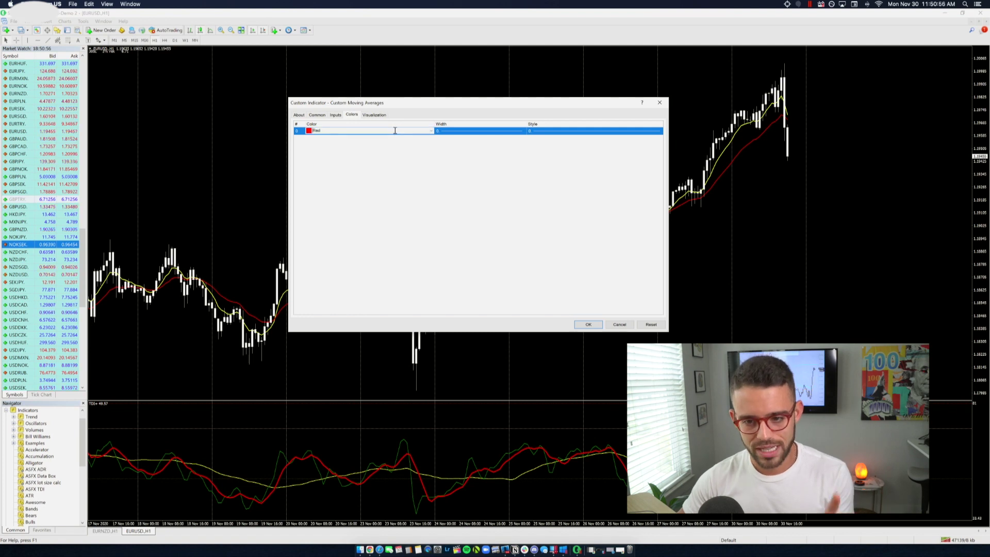
click(431, 132)
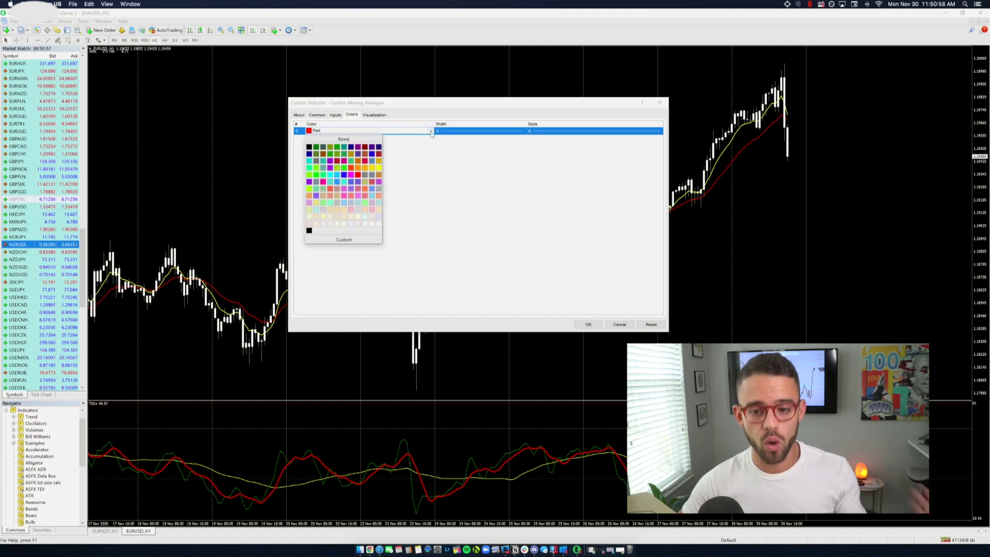
click(378, 223)
click(480, 132)
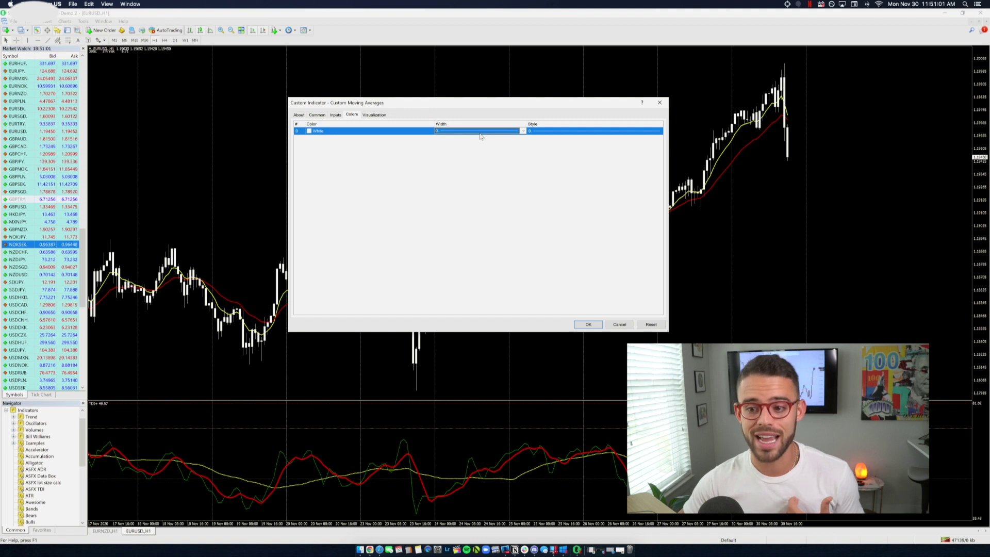
click(522, 131)
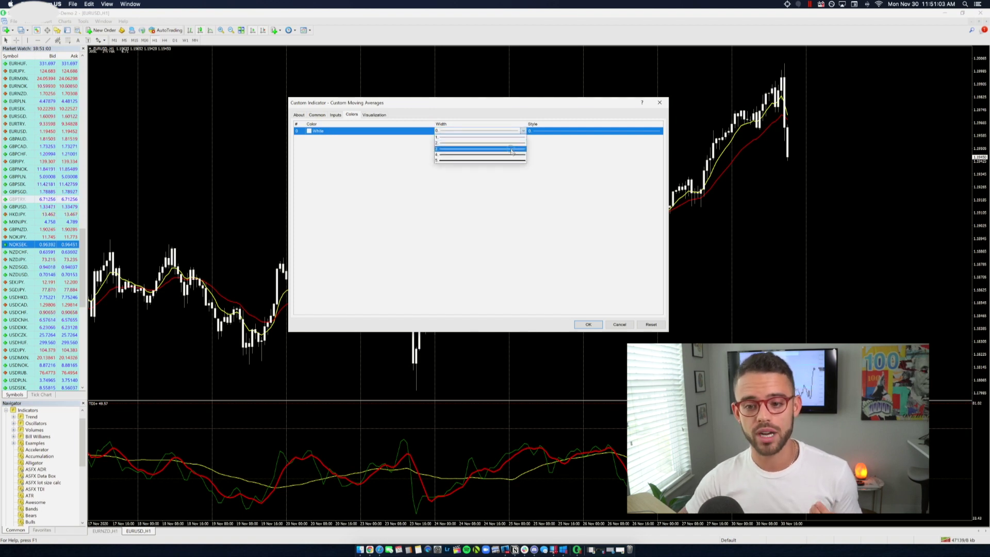
click(512, 150)
click(586, 323)
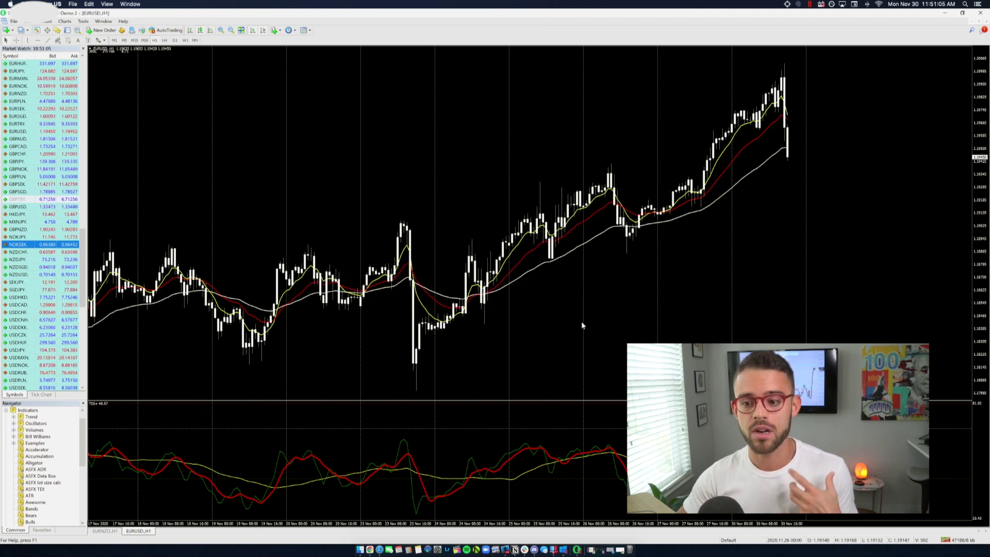
- Change the third Custom Moving Averages line from white to Turquoise via the Indicators List
right_click(567, 254)
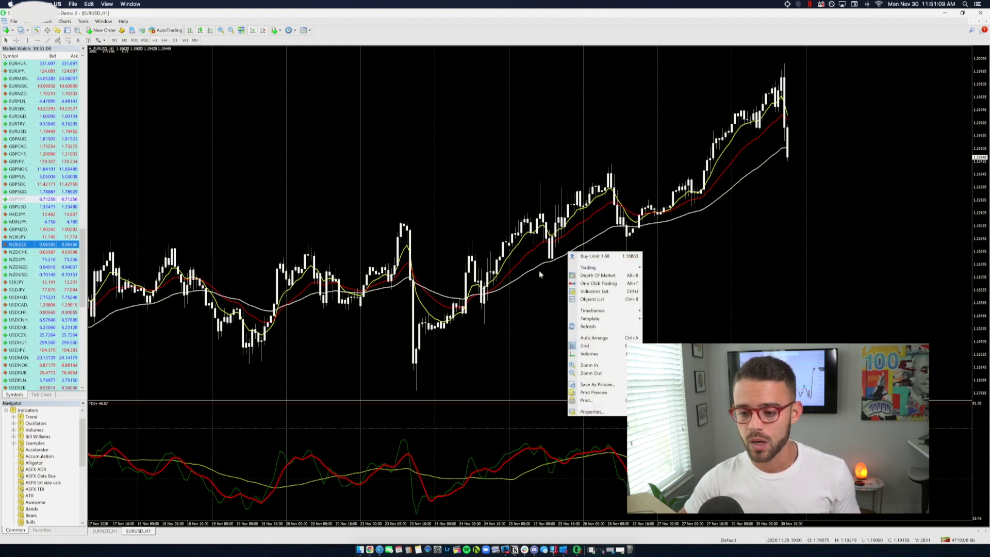
click(594, 291)
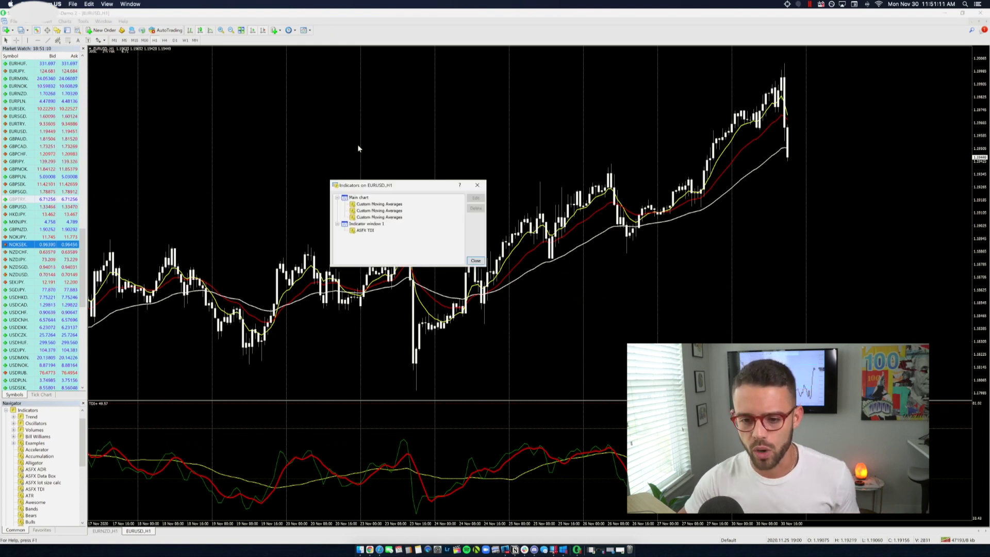
click(379, 217)
click(475, 198)
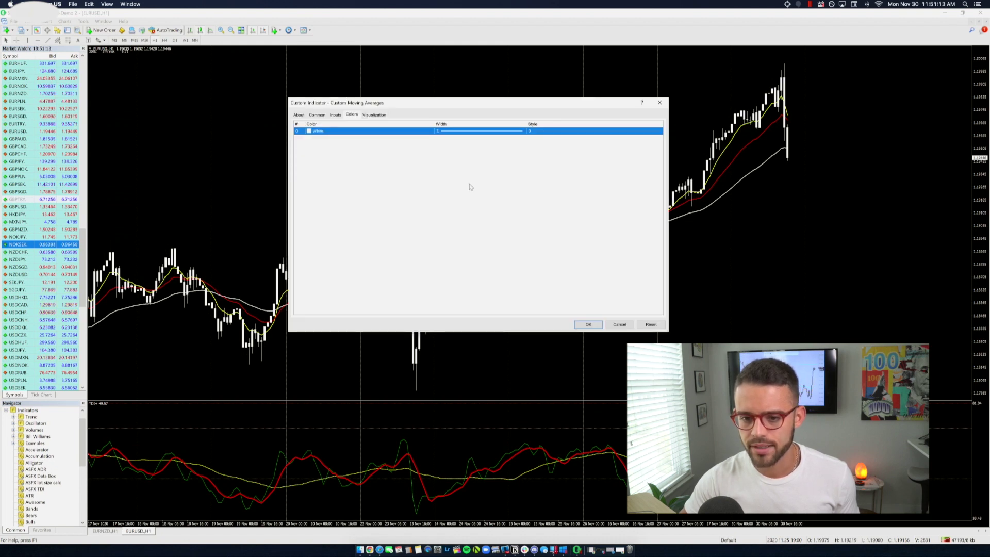
click(430, 132)
click(430, 132)
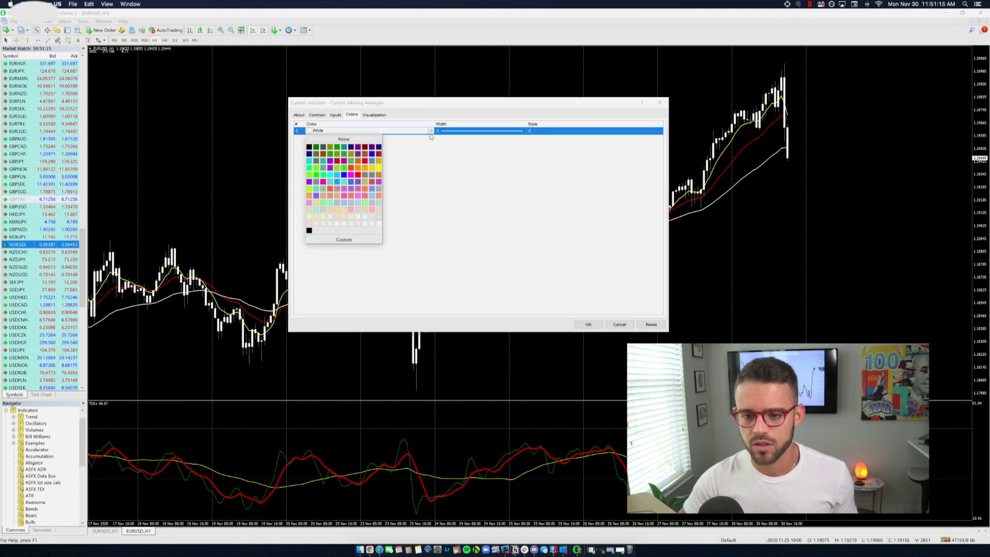
click(337, 175)
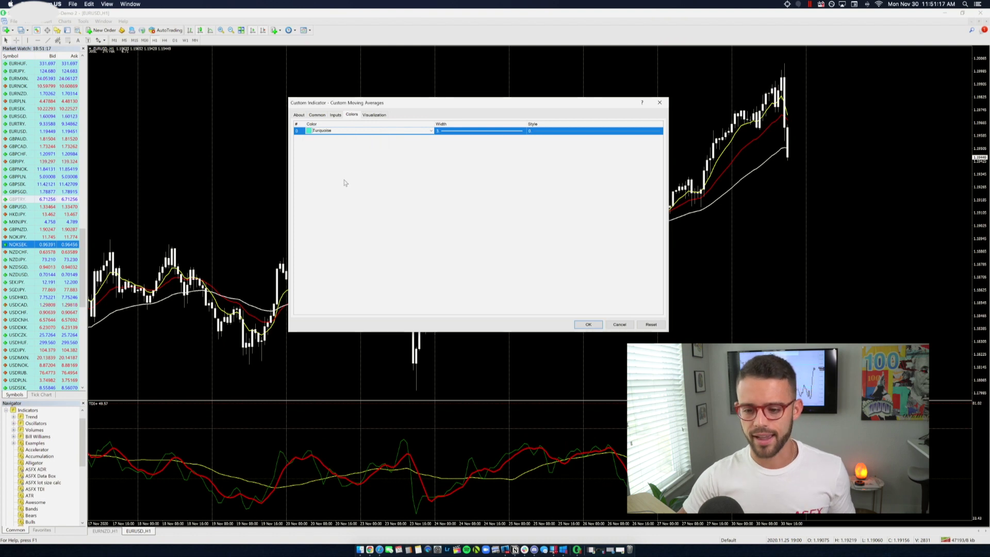
click(589, 324)
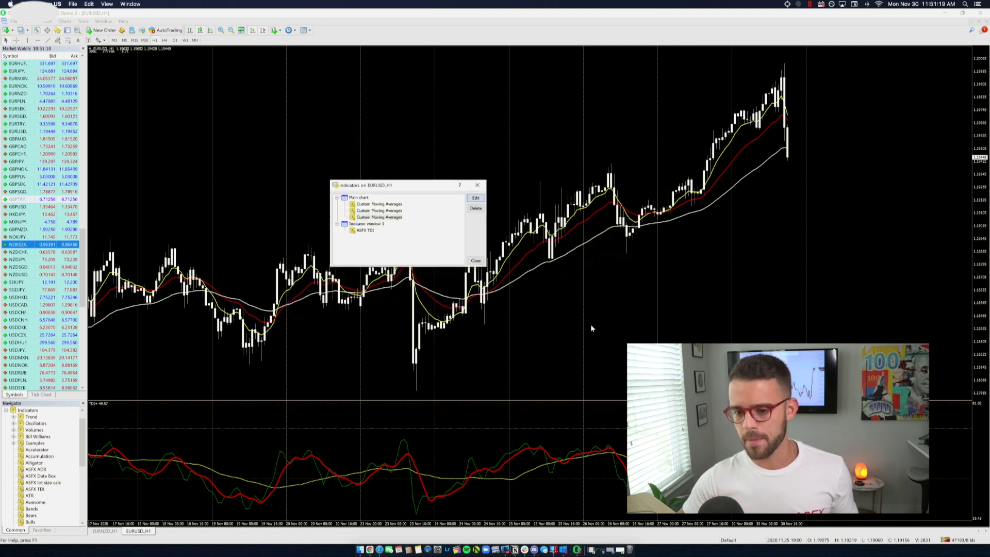
click(478, 262)
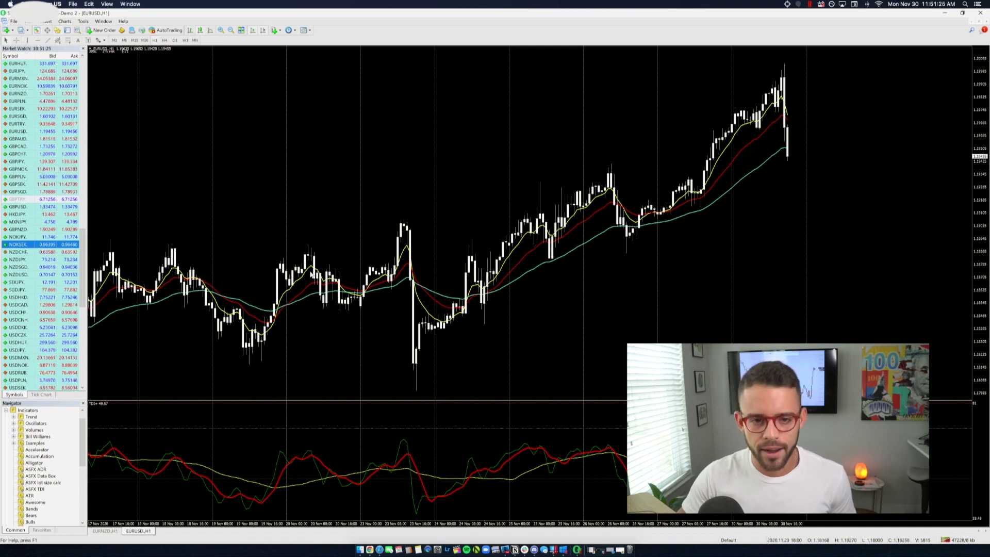
click(275, 30)
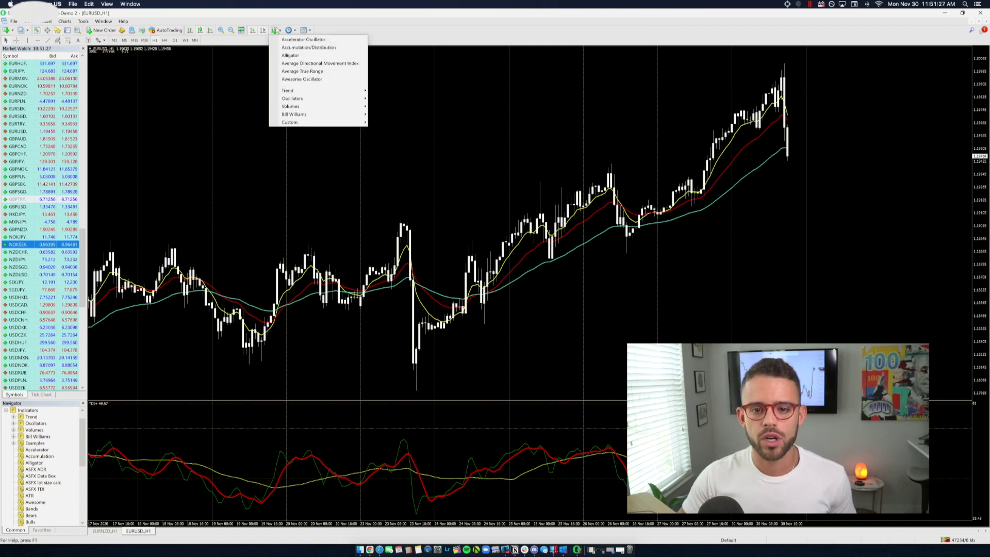
mouse_move(299, 127)
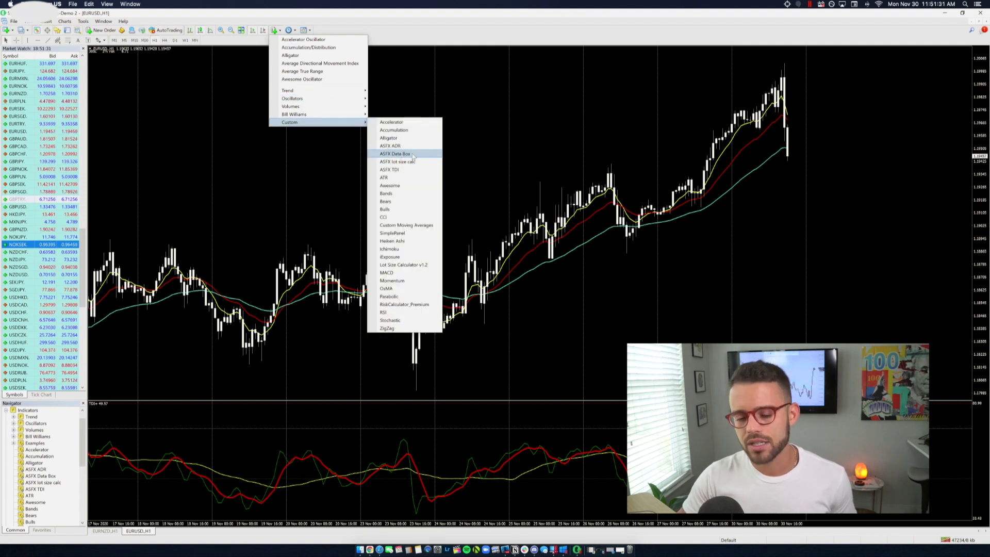
click(411, 154)
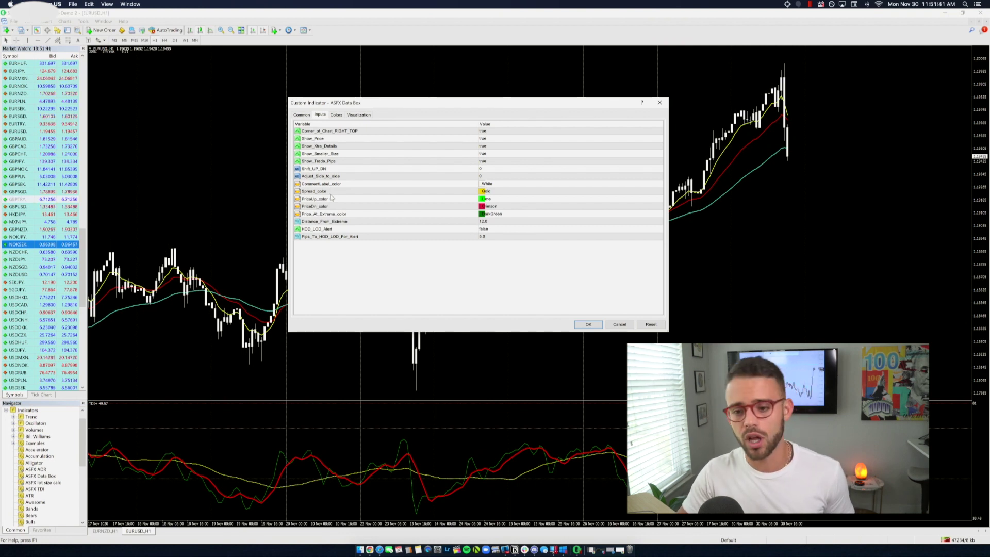
click(619, 324)
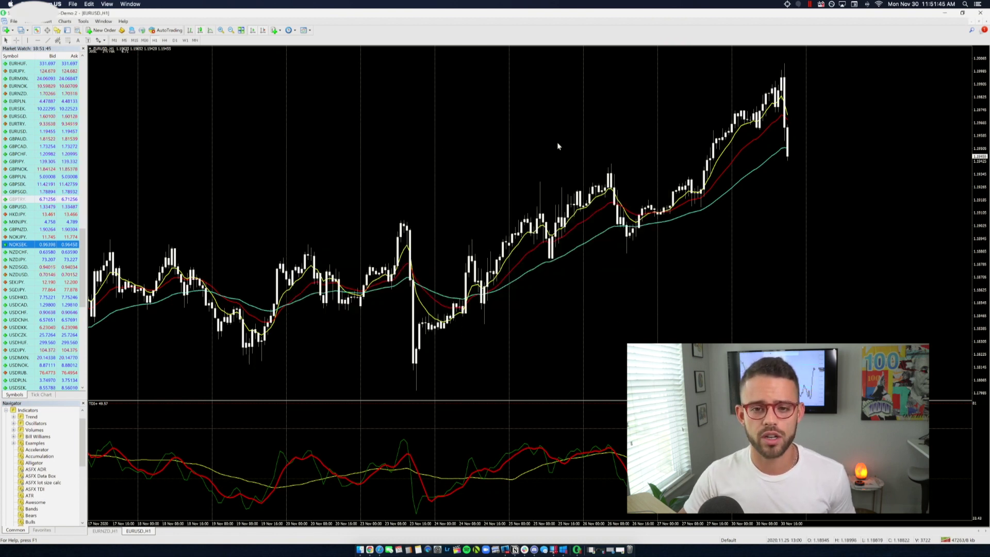
- Insert the ASFX ADR indicator with Show20D and Show10D set to false, keeping Show1D true
click(277, 30)
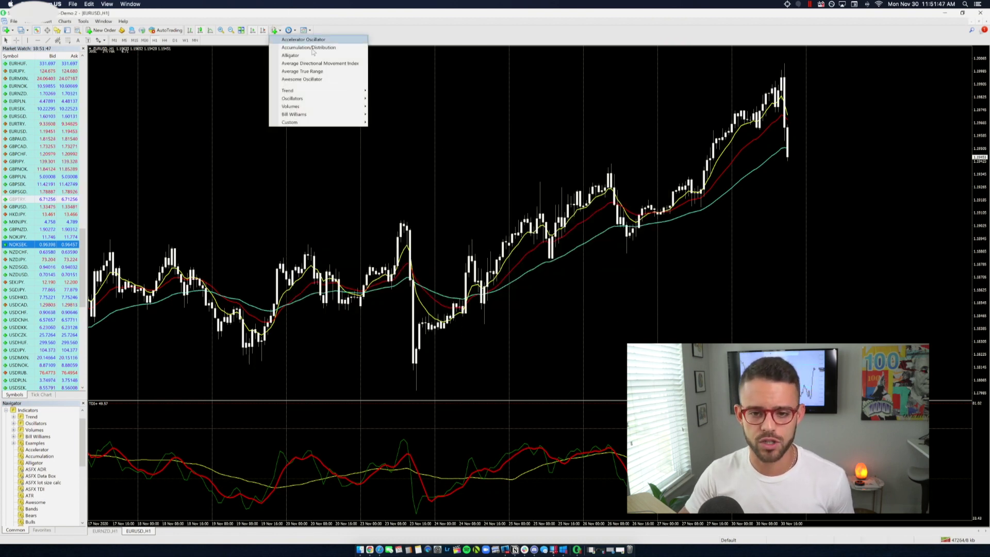
mouse_move(312, 116)
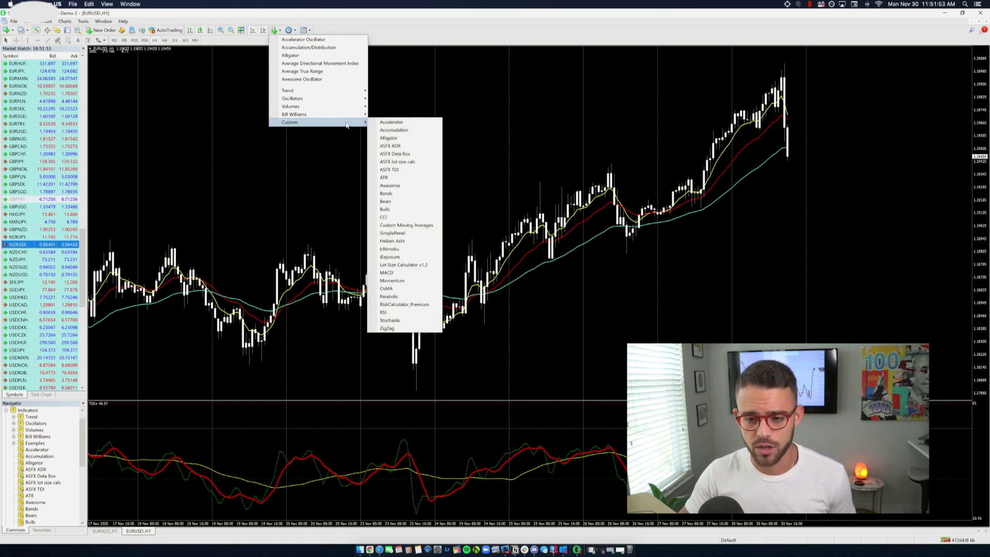
click(392, 148)
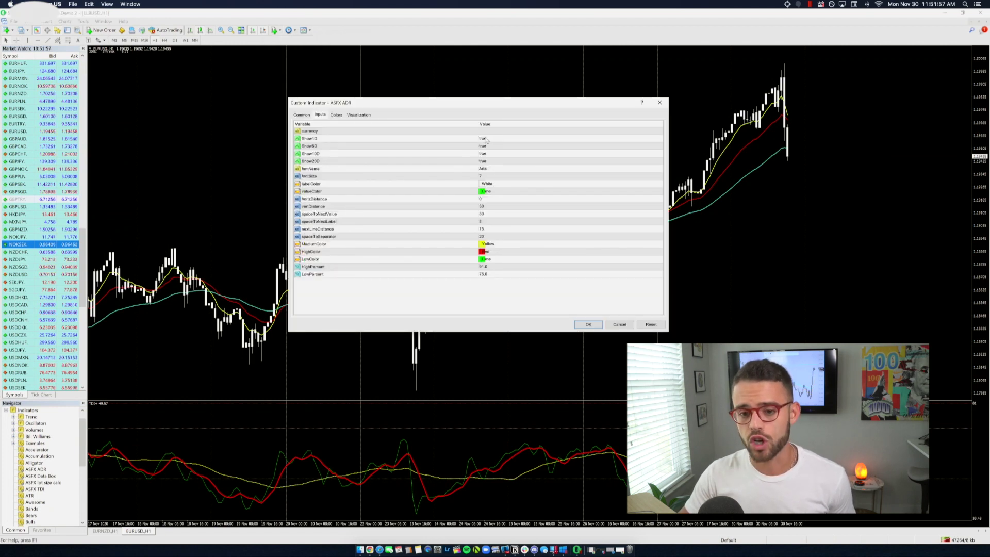
click(486, 161)
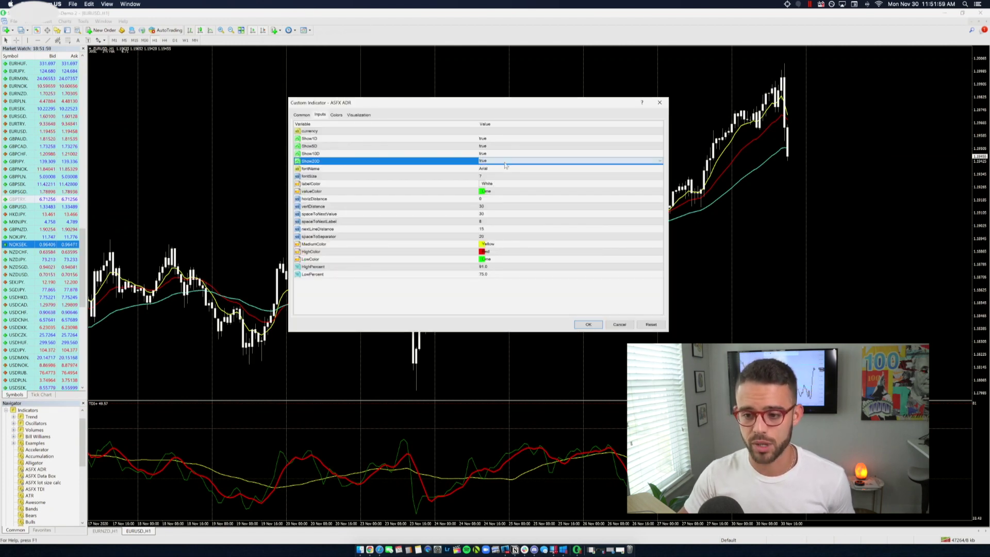
click(505, 164)
click(494, 172)
click(482, 155)
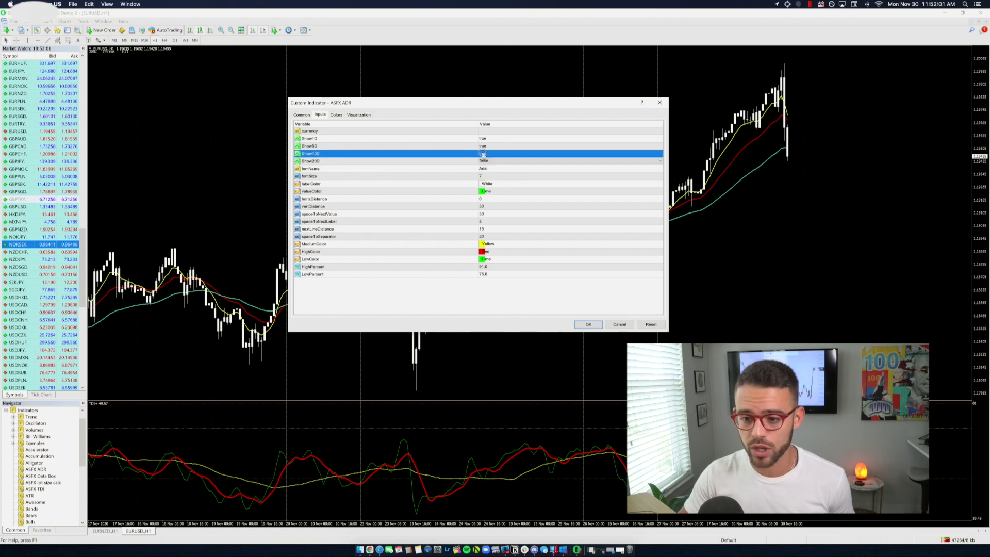
click(482, 154)
click(485, 162)
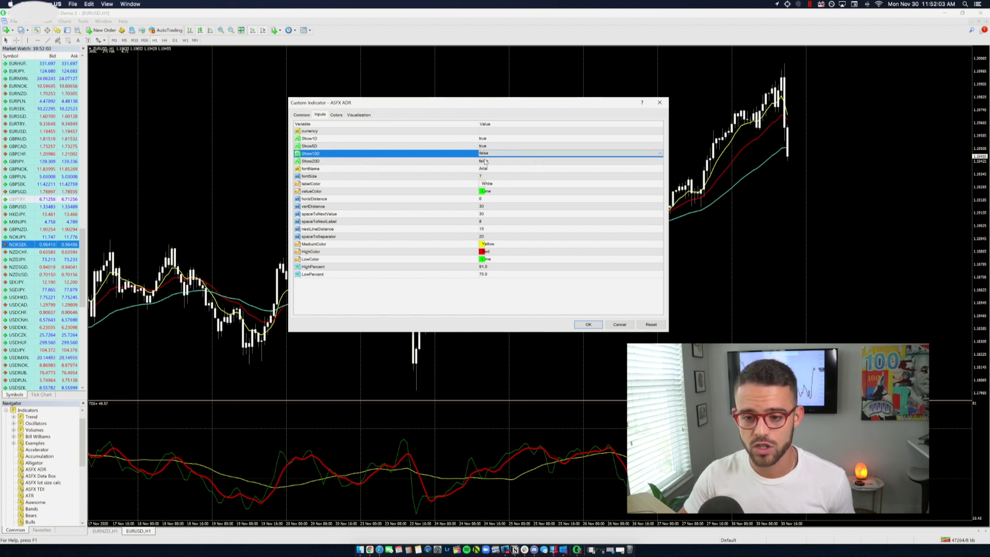
click(488, 139)
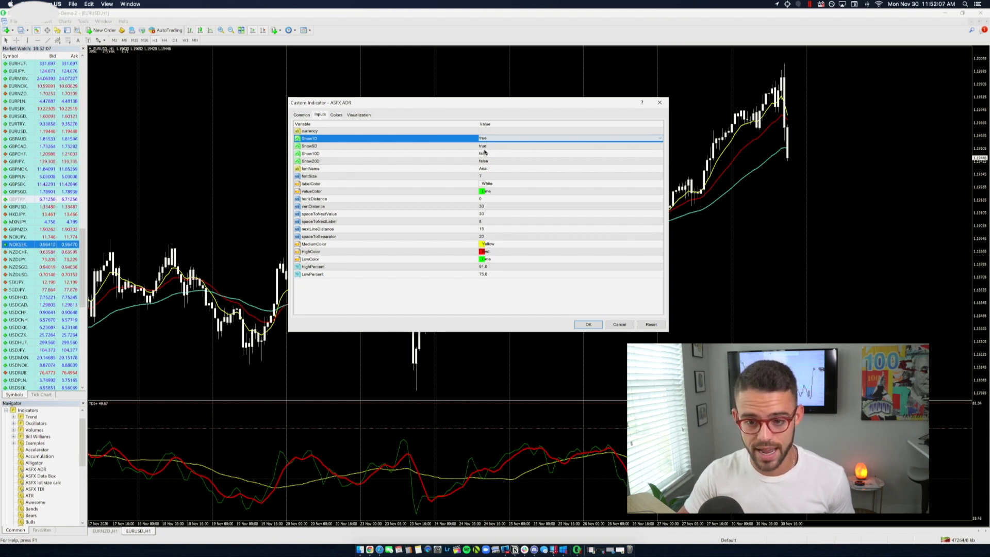
- Set the ASFX ADR fontSize to 12
click(417, 193)
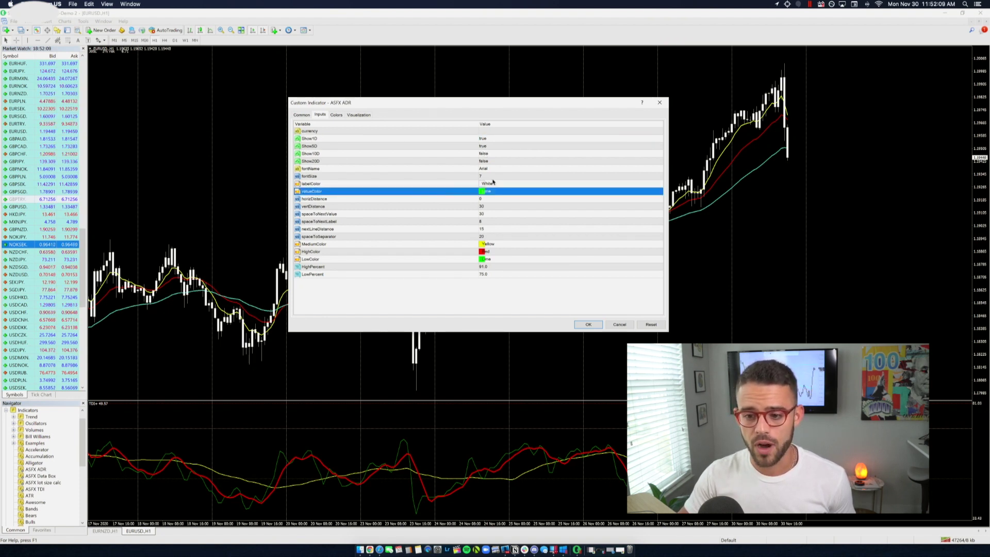
click(485, 176)
text(12)
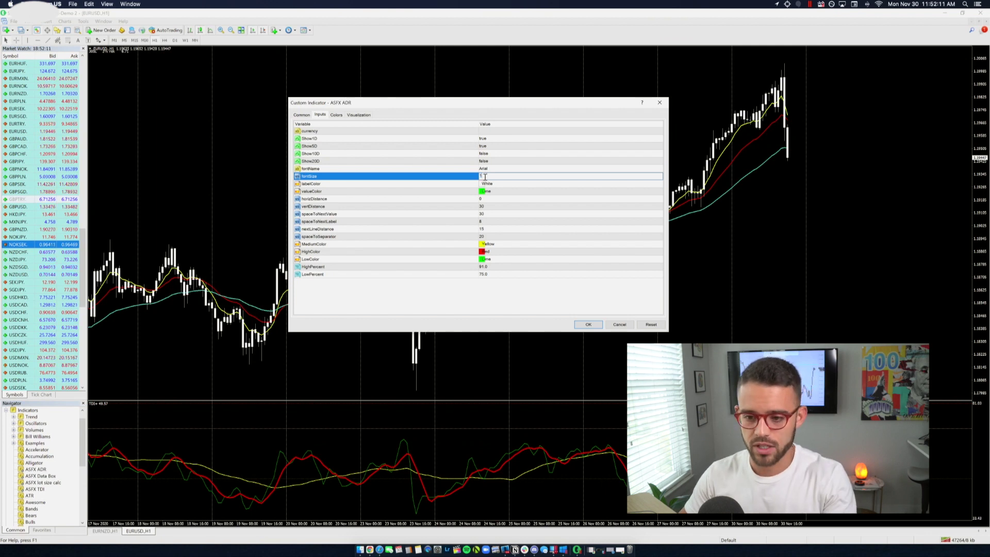
click(487, 191)
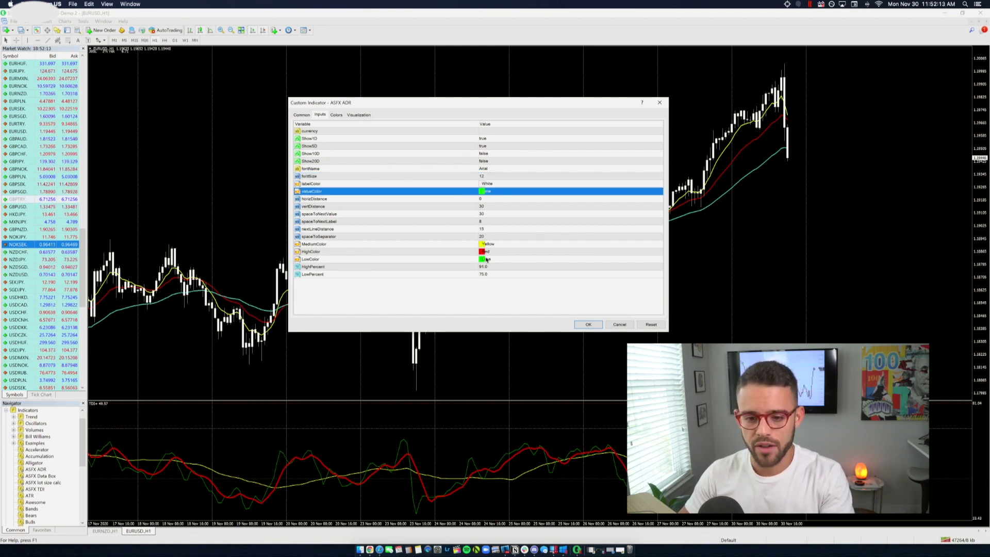
click(337, 200)
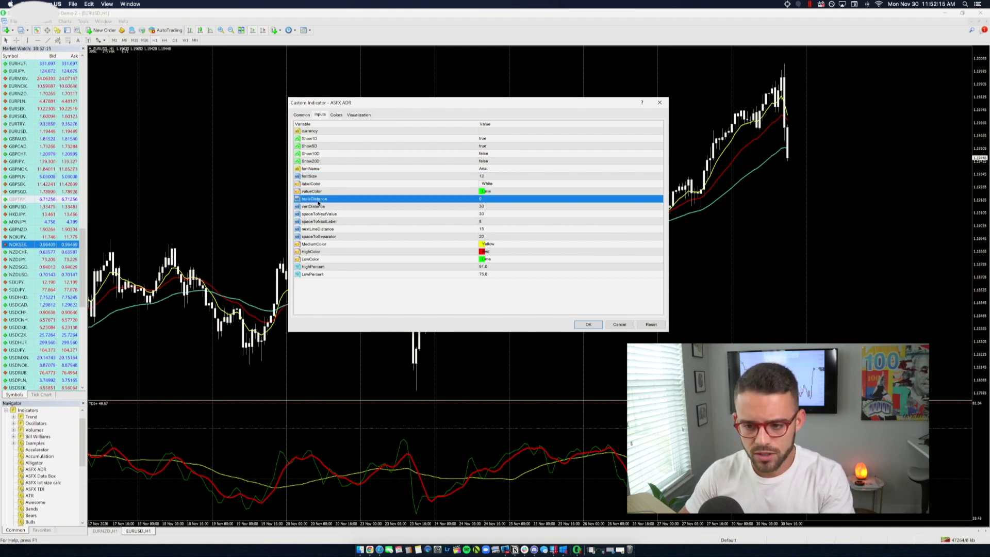
click(484, 214)
- Apply the ADR readout, then reopen its settings from the chart's Indicators List
click(586, 324)
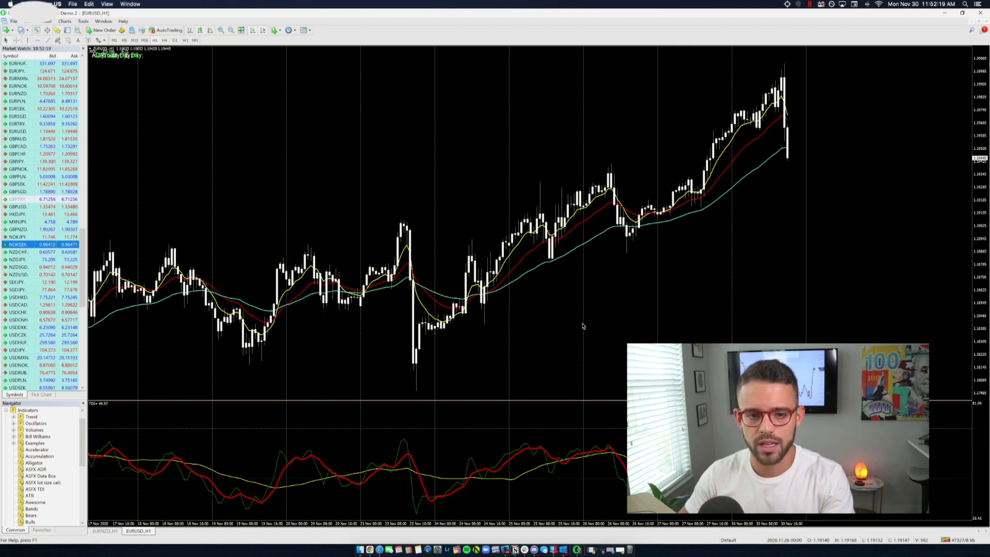
right_click(272, 122)
click(299, 160)
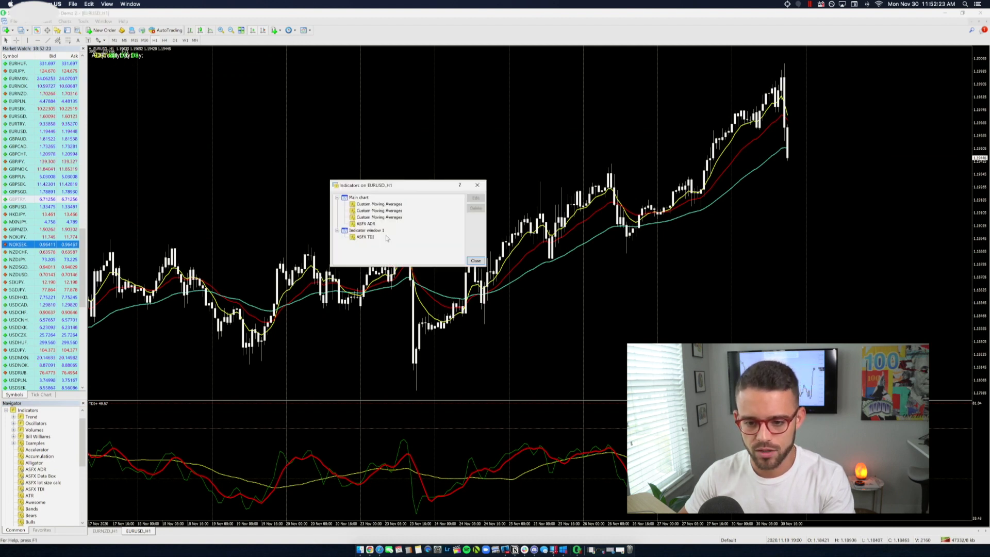
click(371, 238)
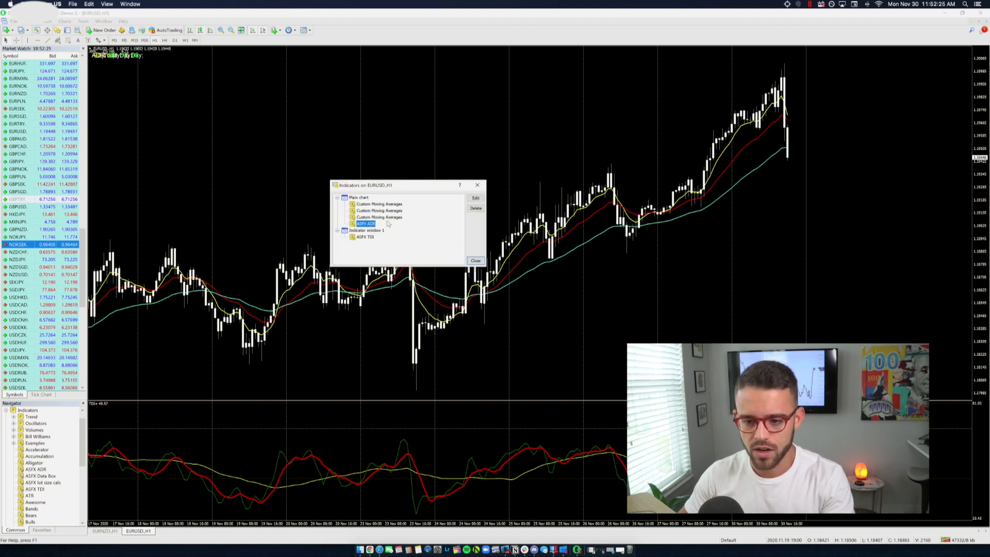
click(475, 199)
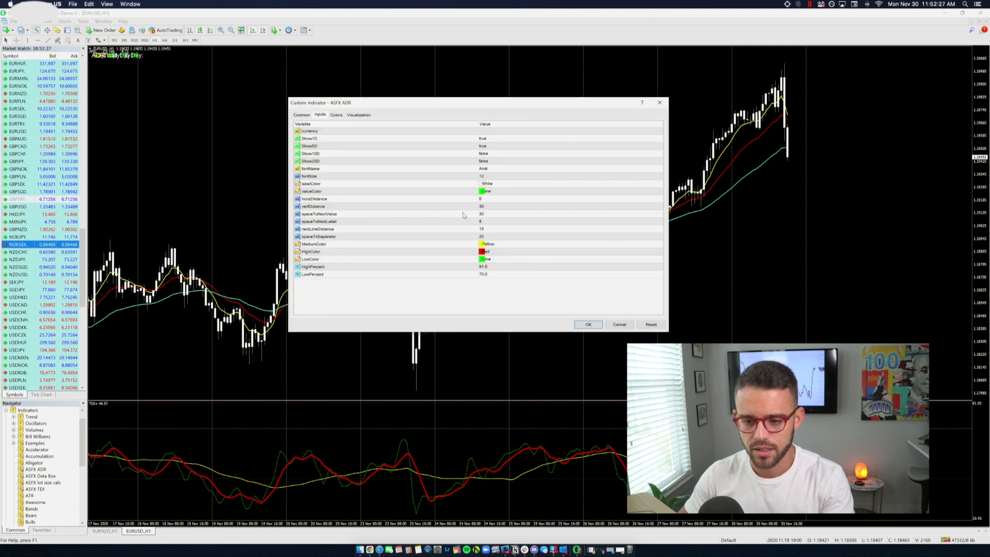
- Set vertDistance 500, spaceToNextValue 80 and nextLineDistance 50, then apply
double_click(481, 207)
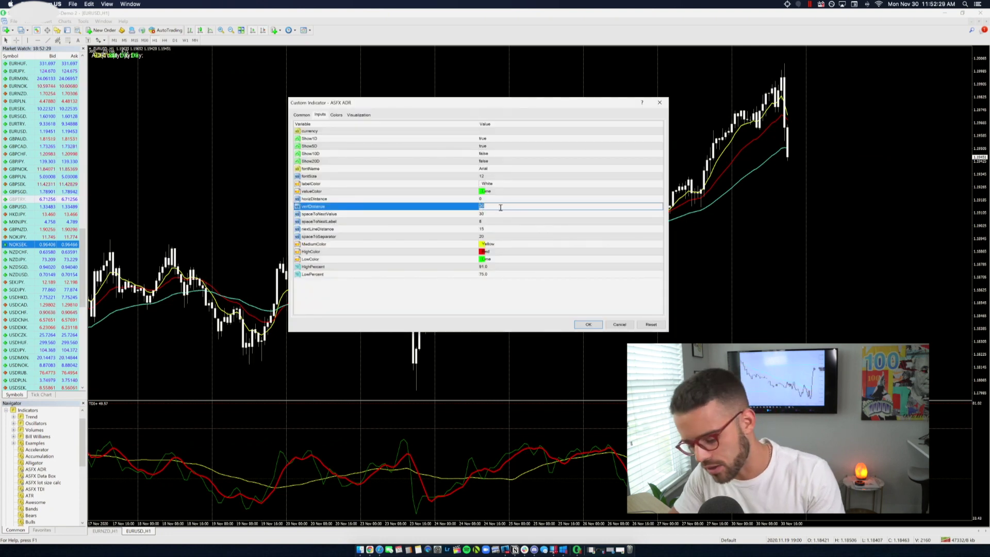
text(500)
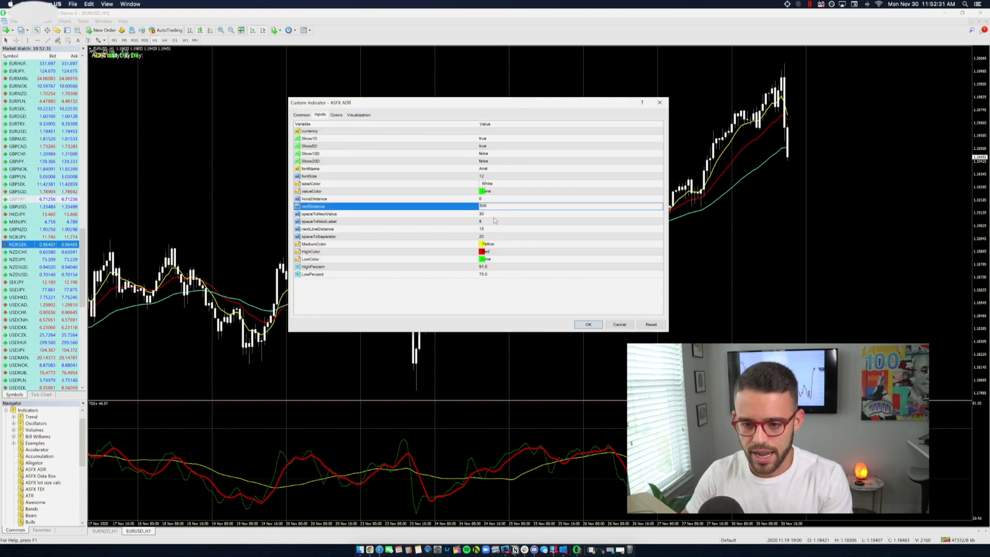
double_click(485, 213)
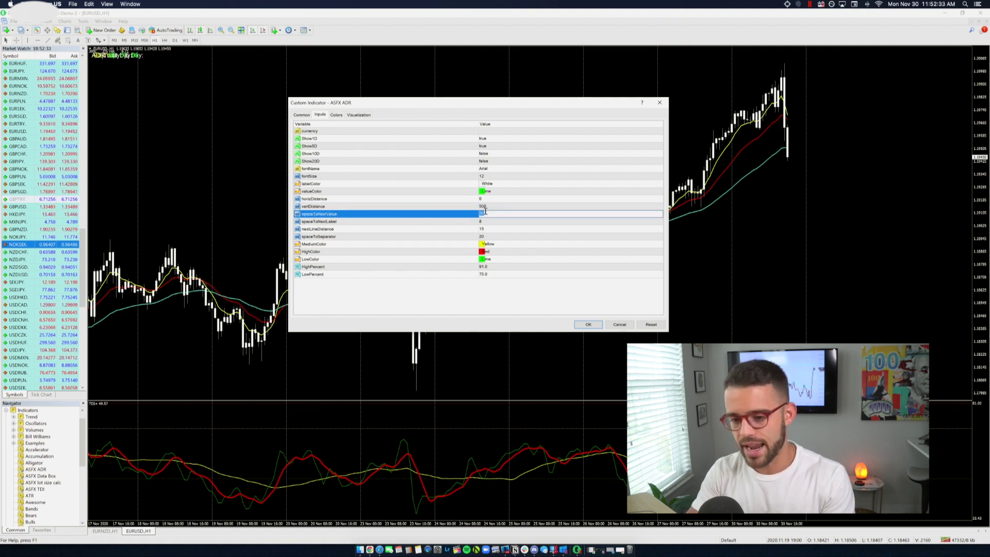
text(80)
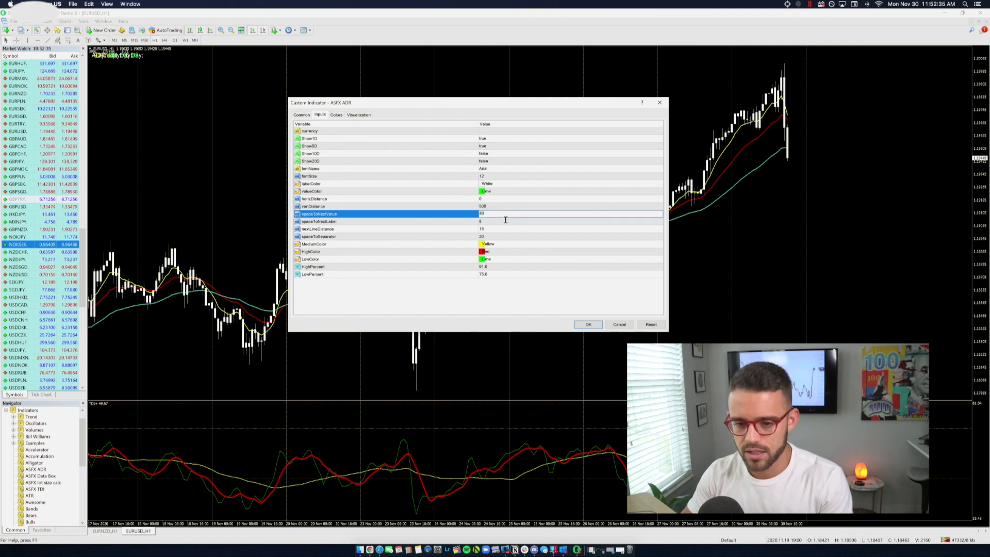
click(499, 230)
double_click(498, 233)
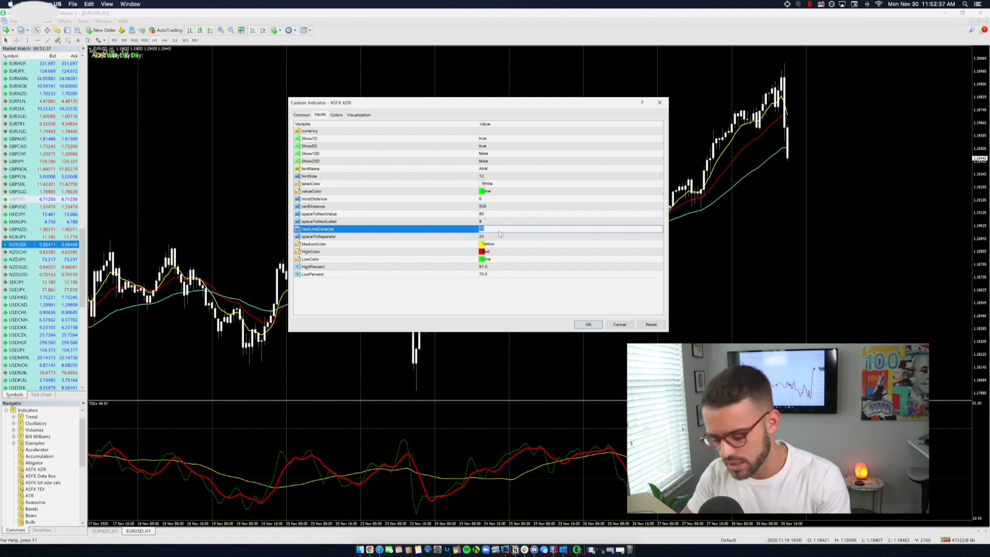
text(50)
click(519, 236)
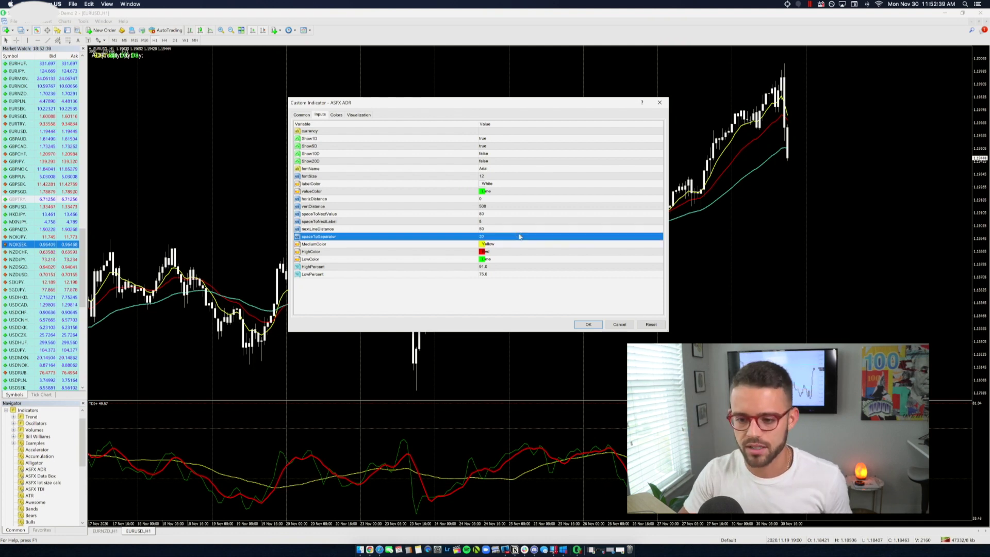
click(587, 324)
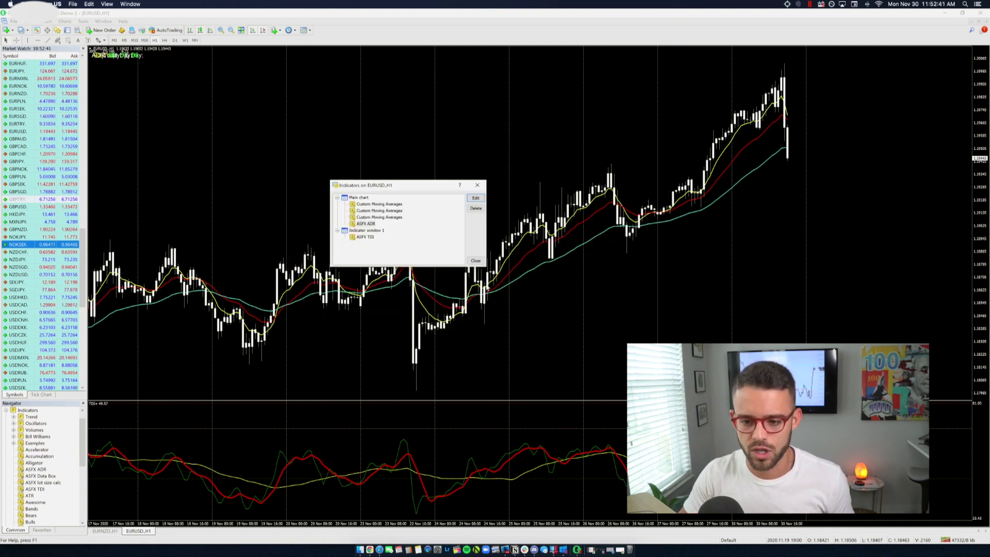
- Close and reopen the Indicators List to edit the ASFX ADR settings again
click(479, 264)
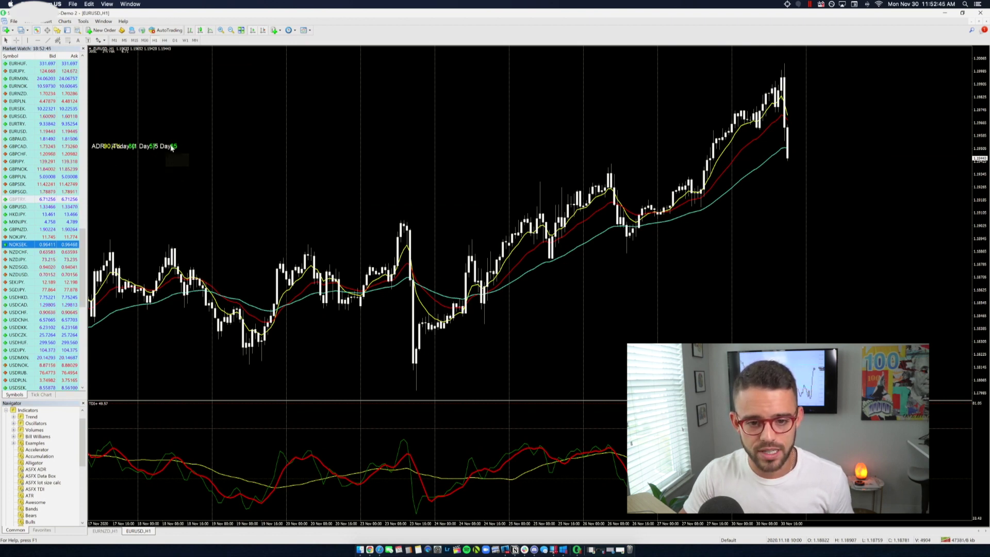
right_click(172, 122)
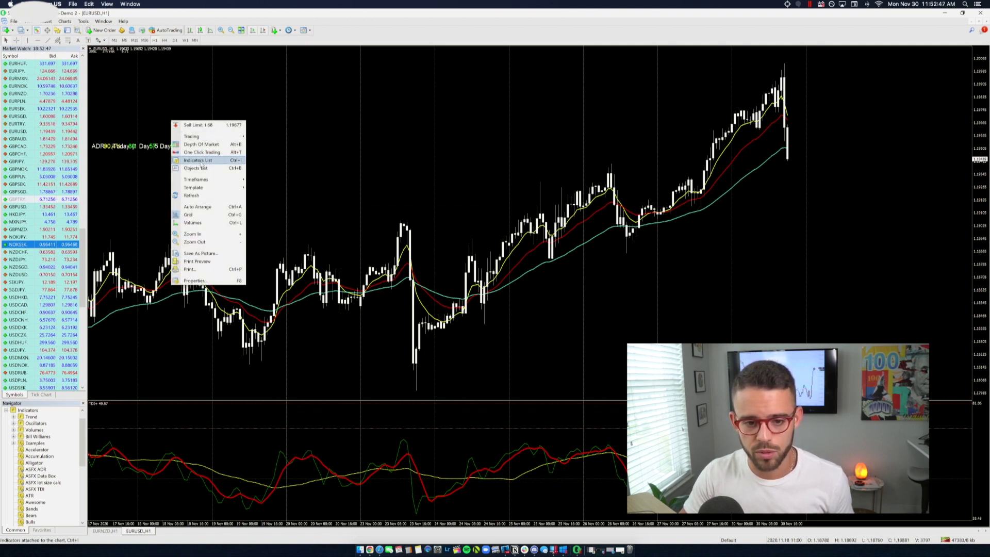
click(198, 160)
click(366, 223)
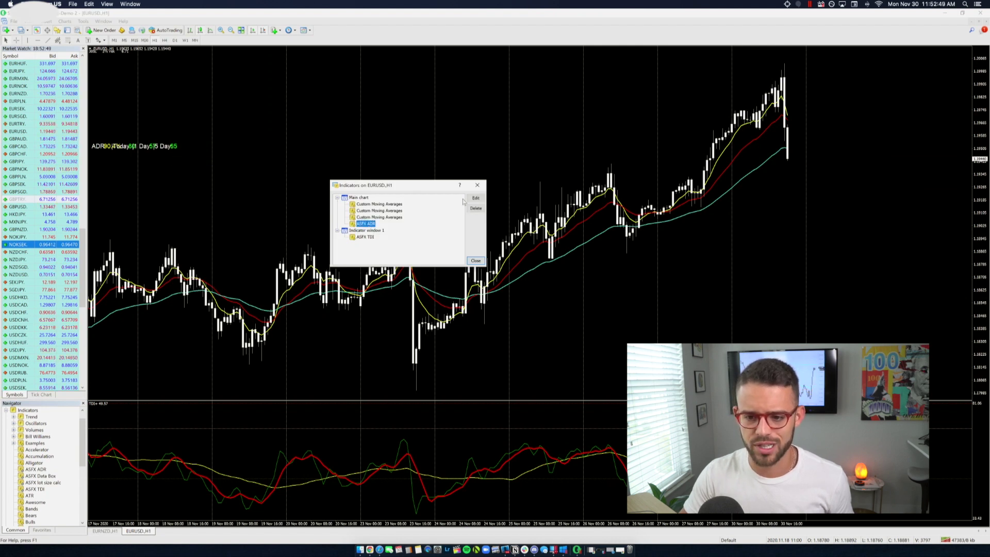
click(477, 198)
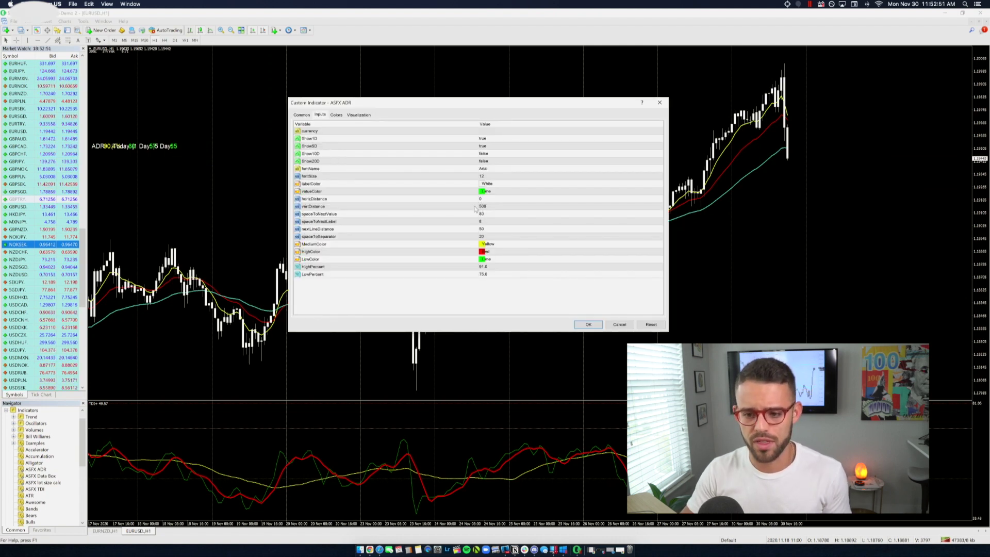
- Set spaceToSeparator and nextLineDistance to 100 and spaceToNextValue to 200, then apply
double_click(481, 237)
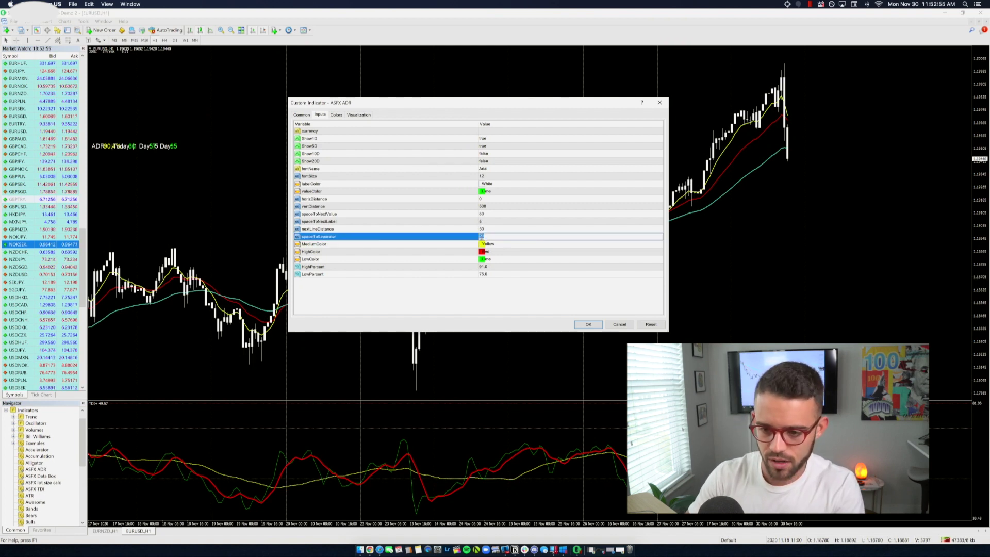
double_click(482, 229)
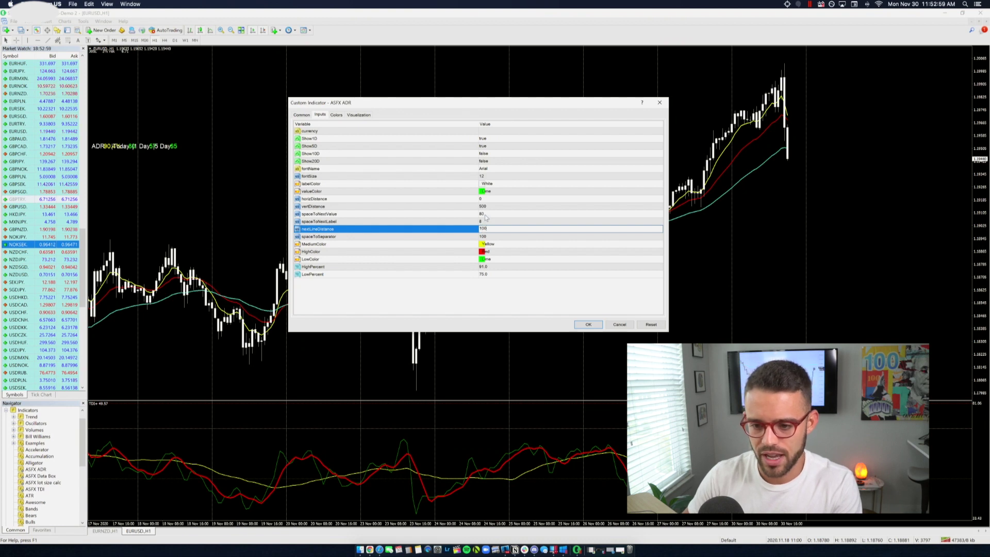
double_click(483, 213)
text(200)
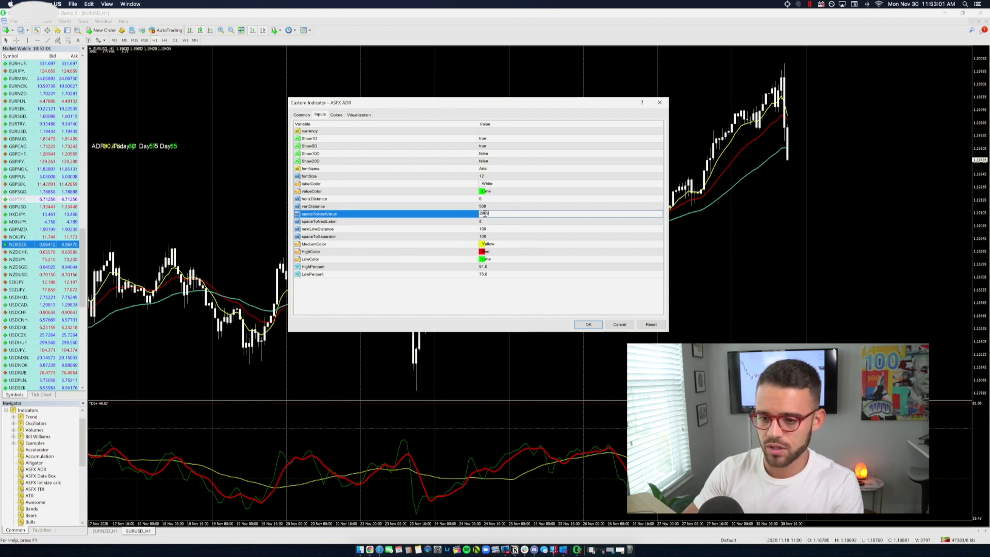
click(583, 325)
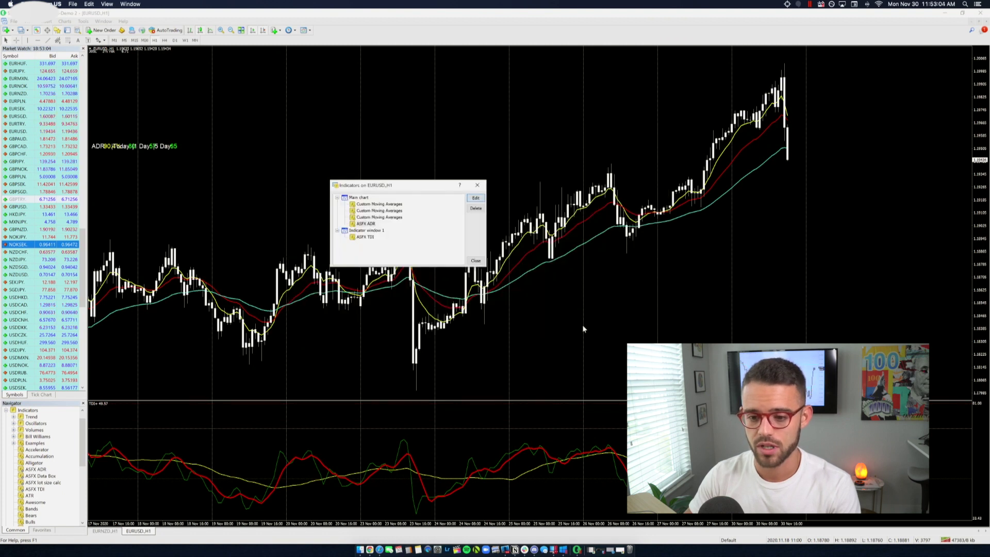
- Close the Indicators List and refresh the chart to show the spread-out ADR readout
click(475, 260)
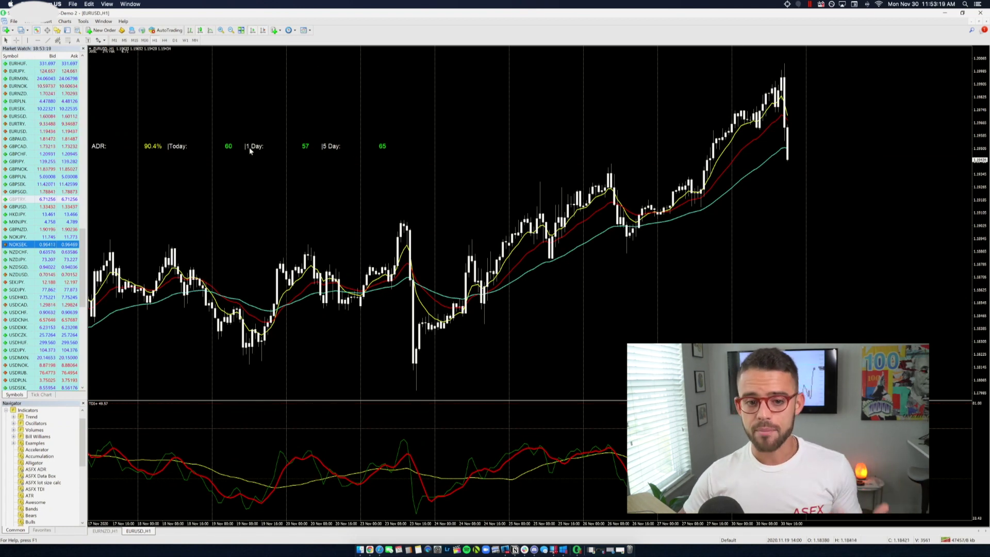
right_click(259, 98)
click(287, 176)
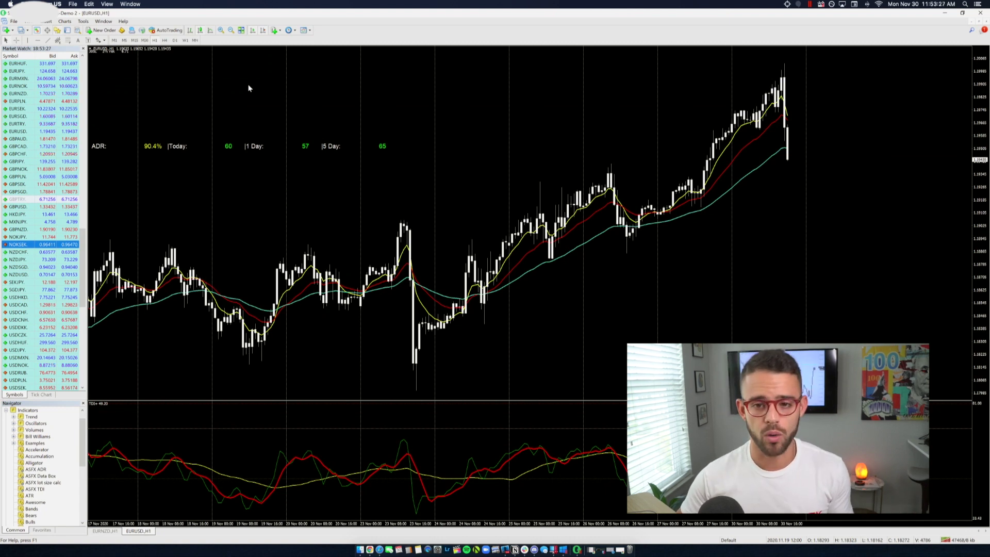
- Save the current chart setup as a template named '12412412'
click(305, 30)
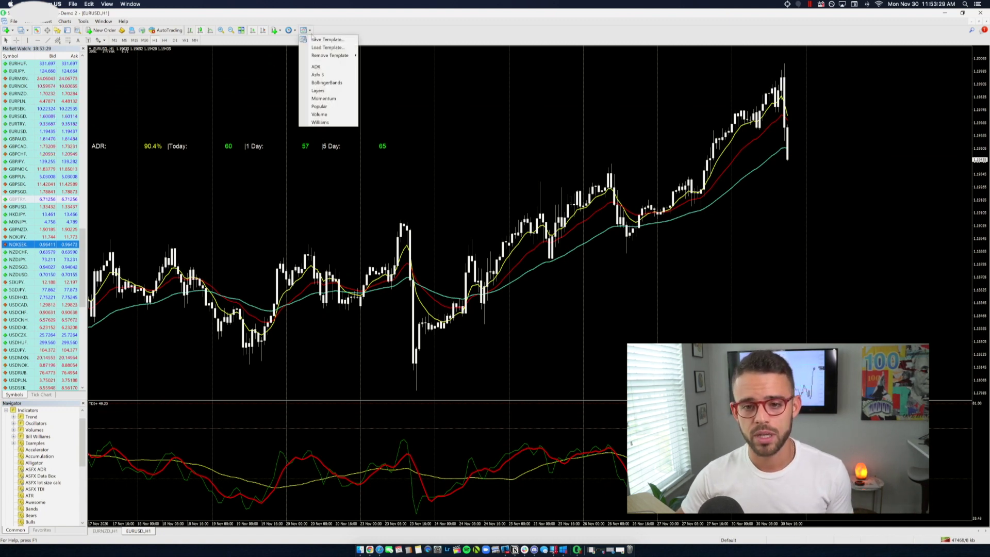
click(543, 142)
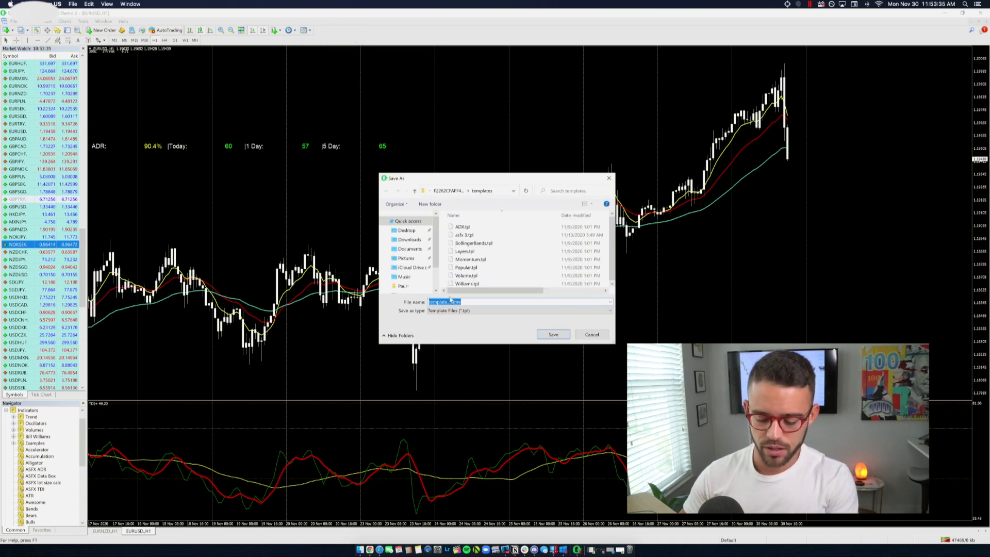
text(12412412412)
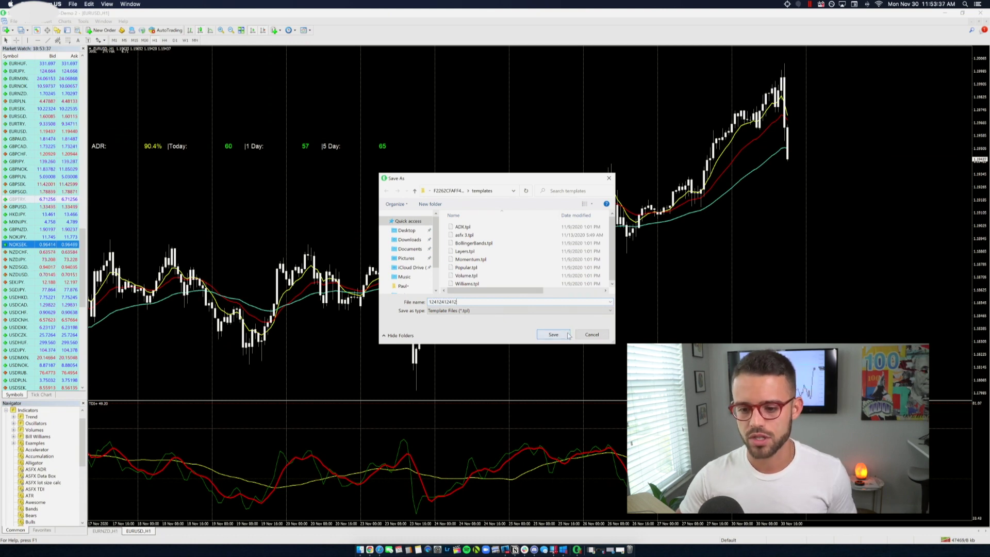
click(567, 335)
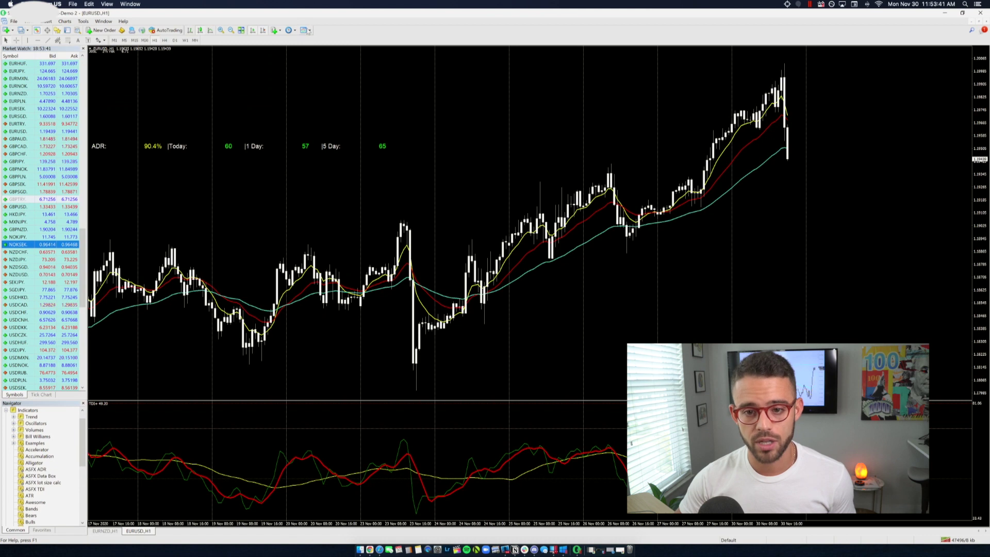
- Apply the newly saved '12412412' template to the EURUSD chart
click(304, 30)
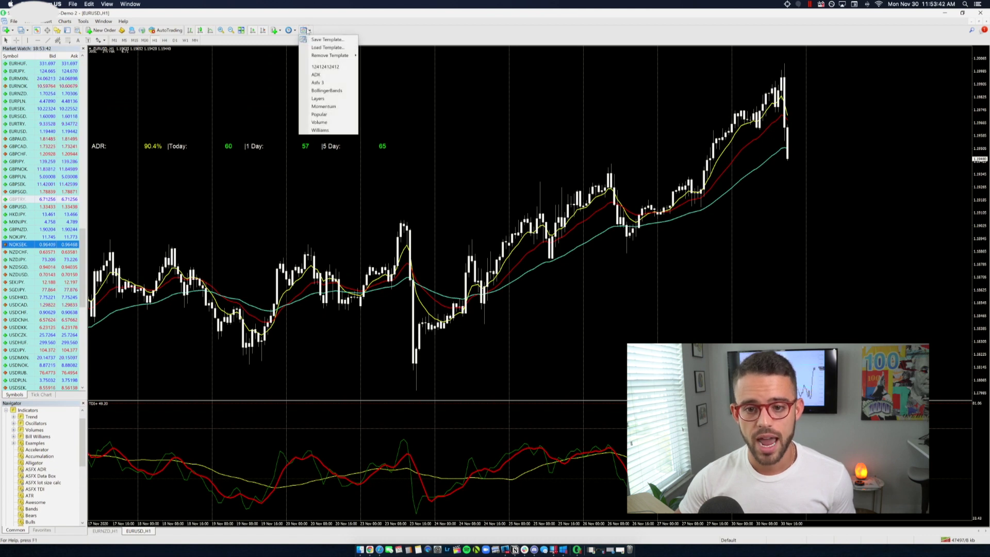
click(322, 67)
click(290, 30)
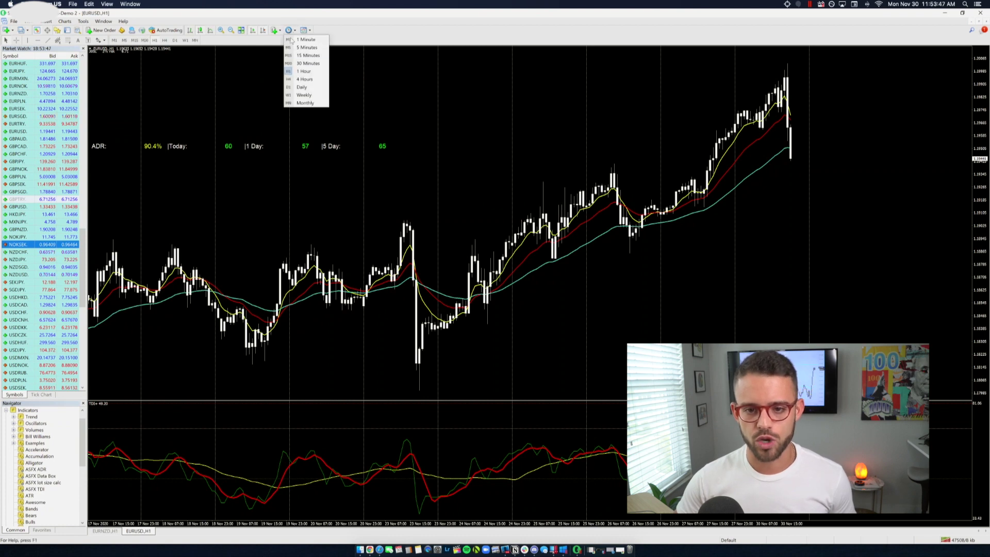
click(226, 82)
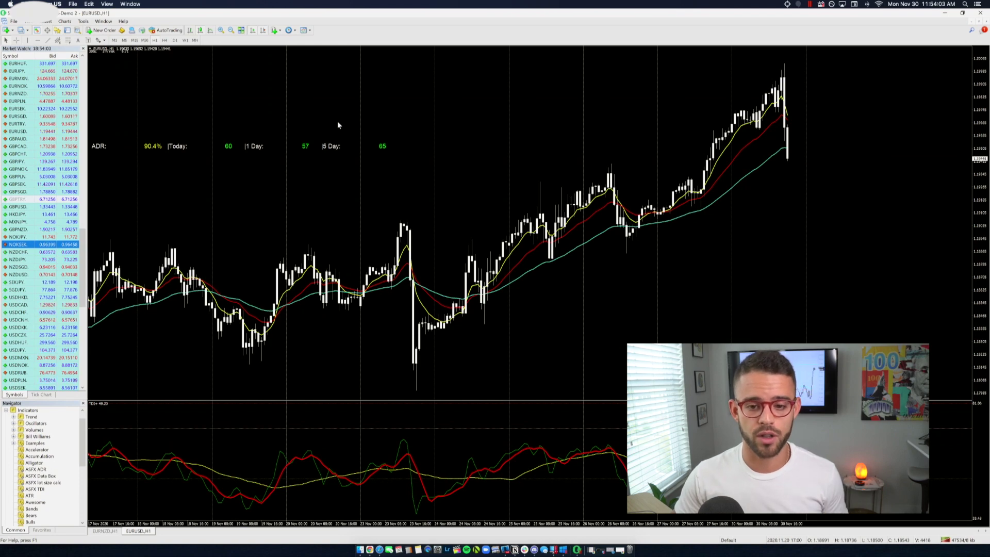
key(ctrl+Up)
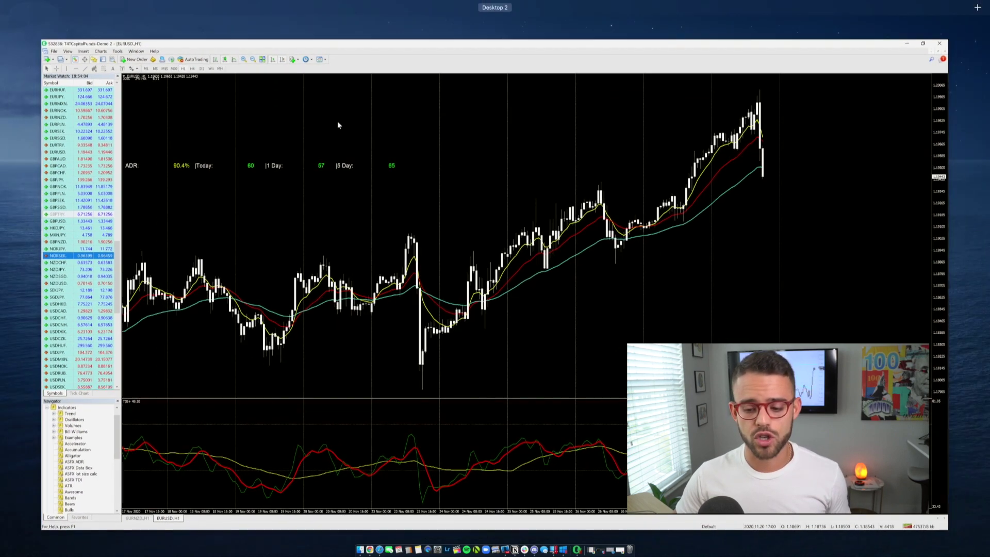
click(390, 373)
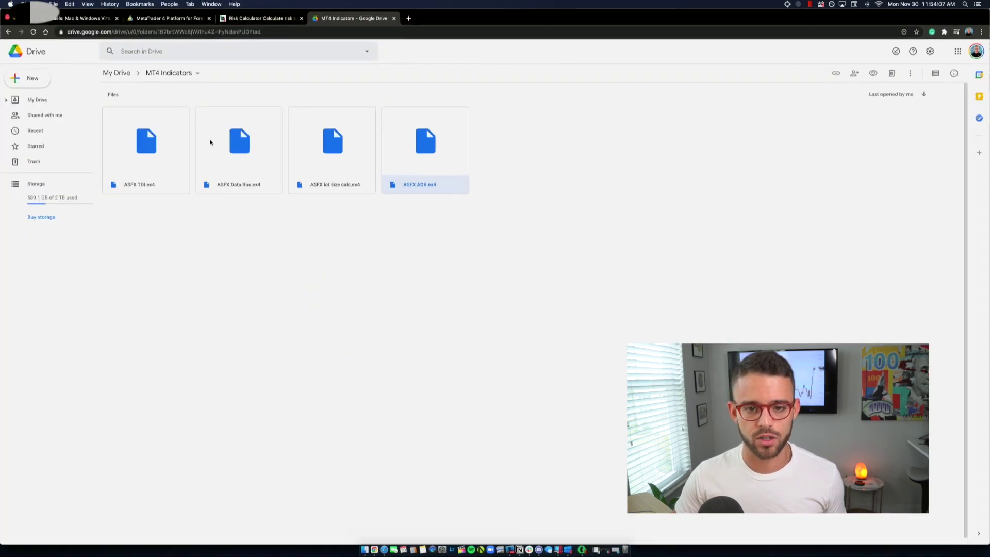
click(251, 18)
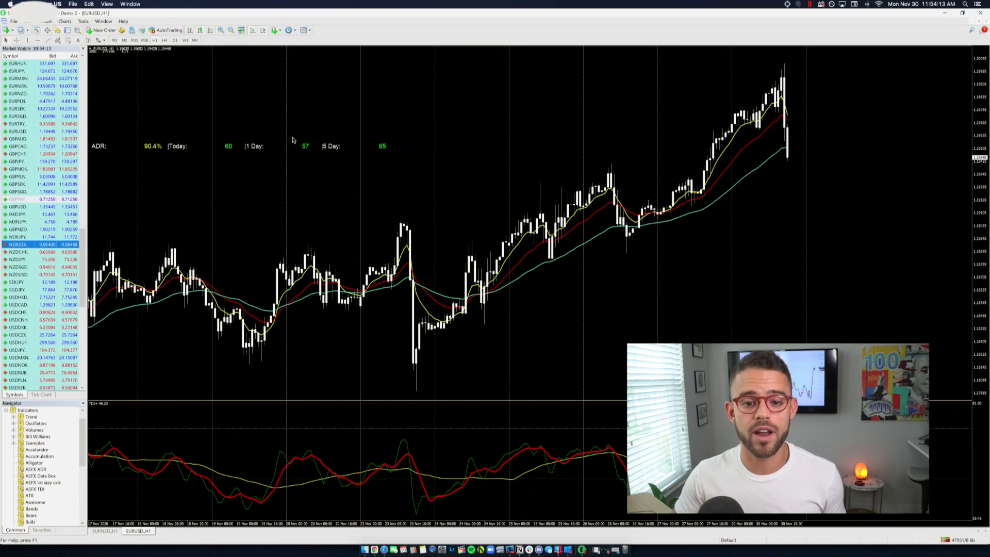
right_click(227, 106)
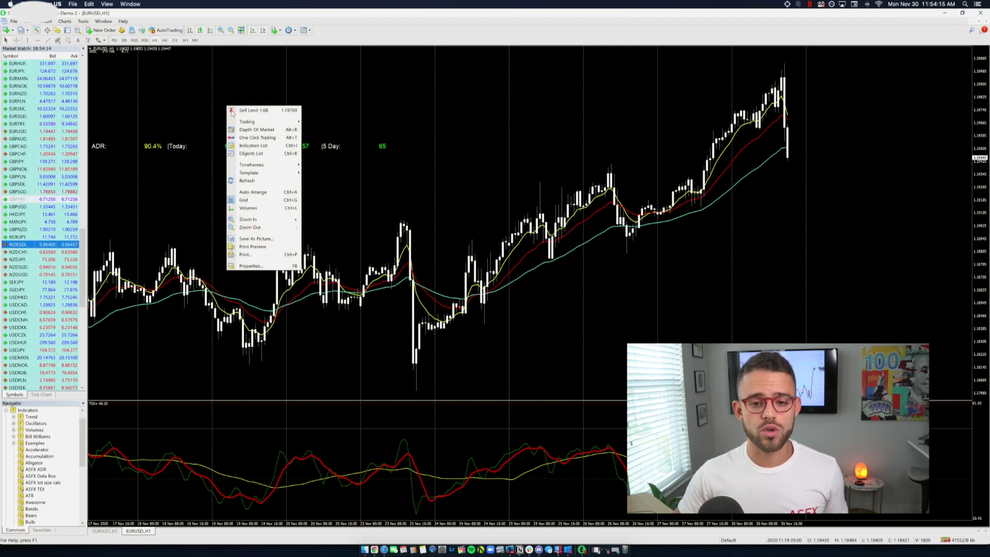
- Turn on one-click trading, collapse Indicators and select the RiskCalculator_Premium expert advisor in the Navigator
click(261, 138)
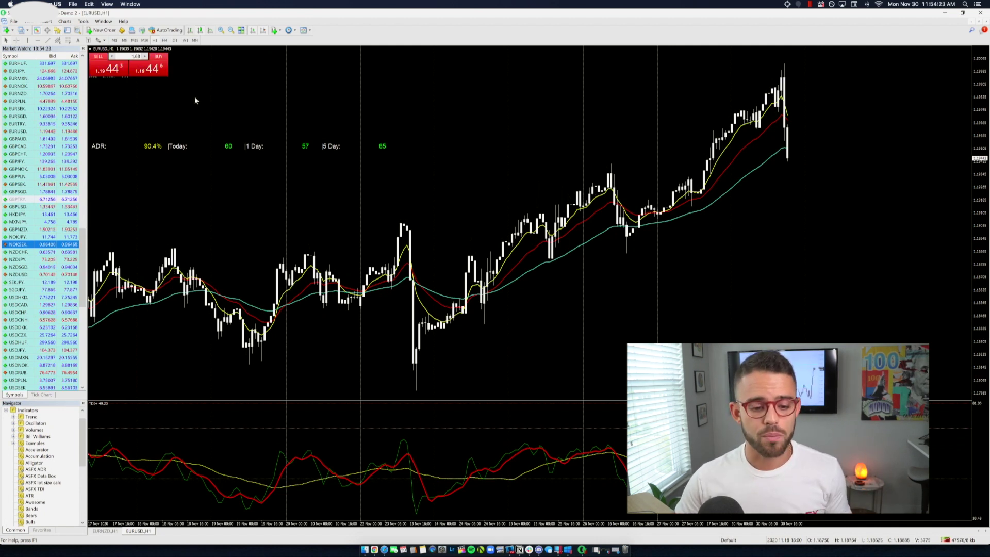
click(6, 411)
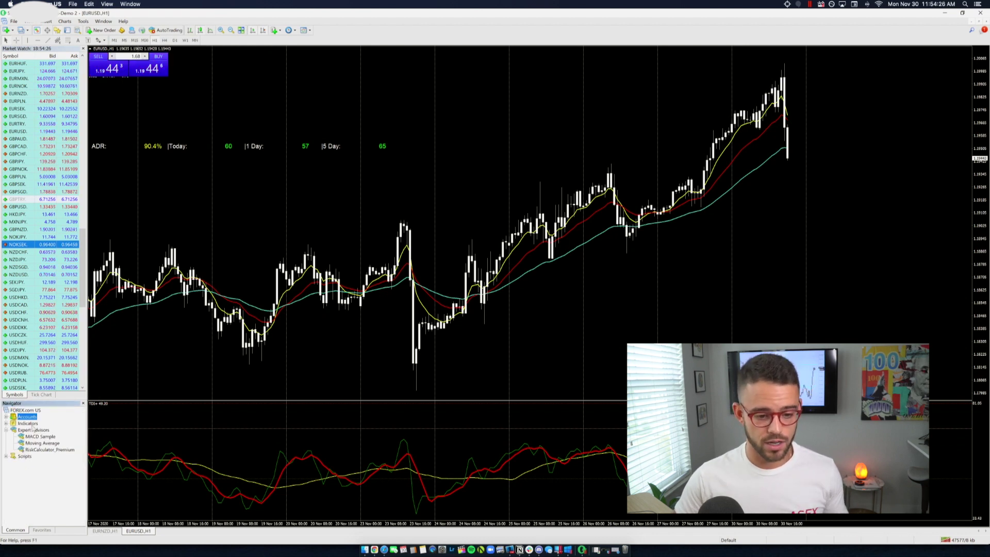
click(34, 449)
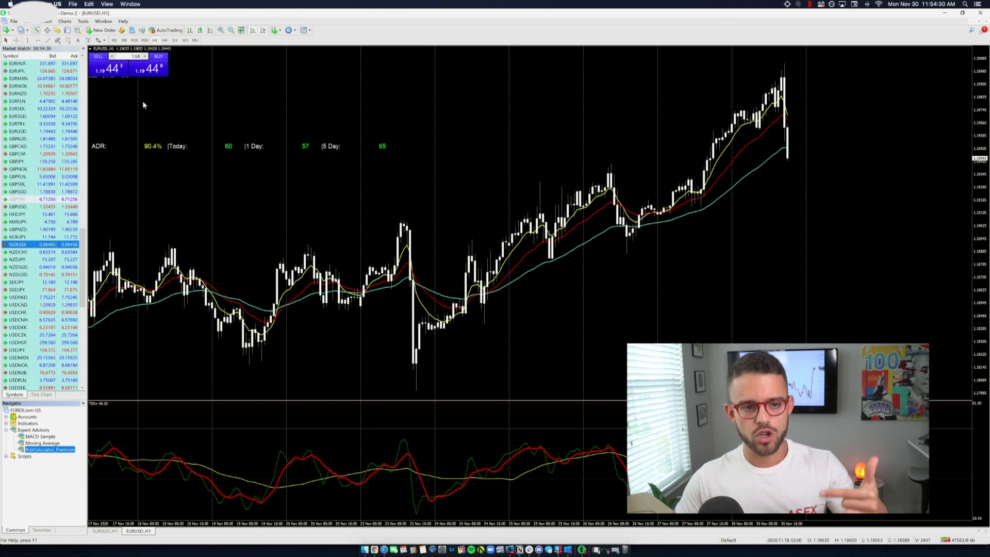
click(12, 20)
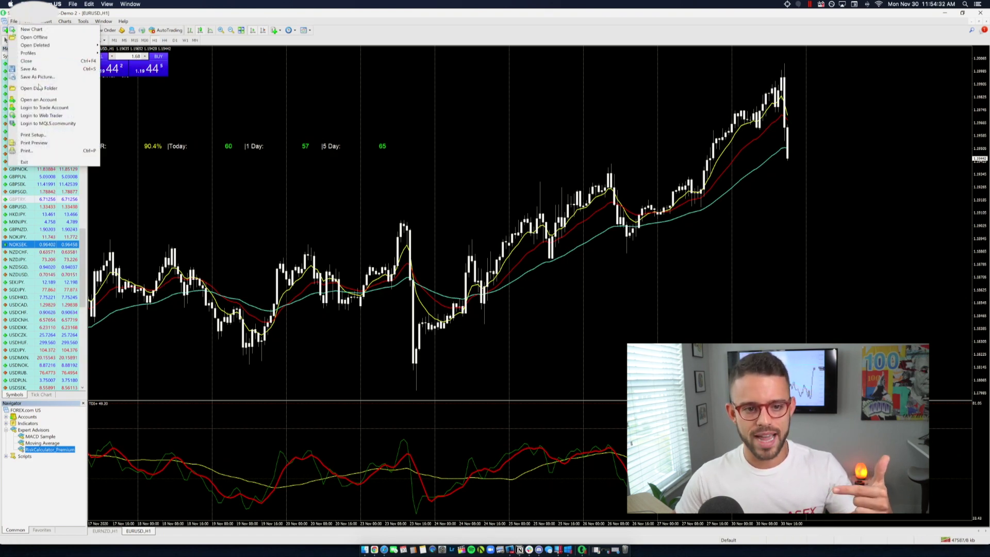
- Confirm RiskCalculator_Premium.ex4 is in the data folder's MQL4\Experts folder, then close the folder window
click(183, 100)
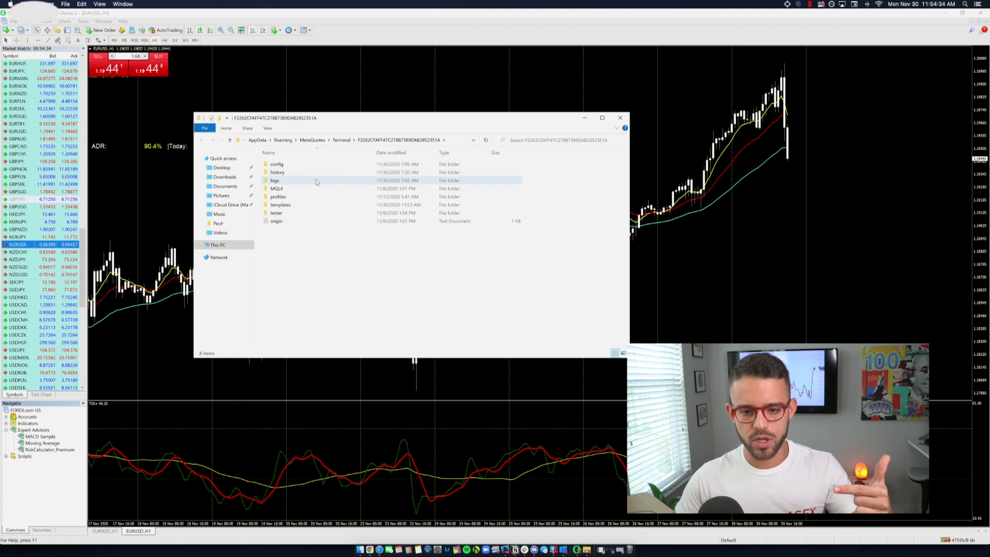
double_click(290, 191)
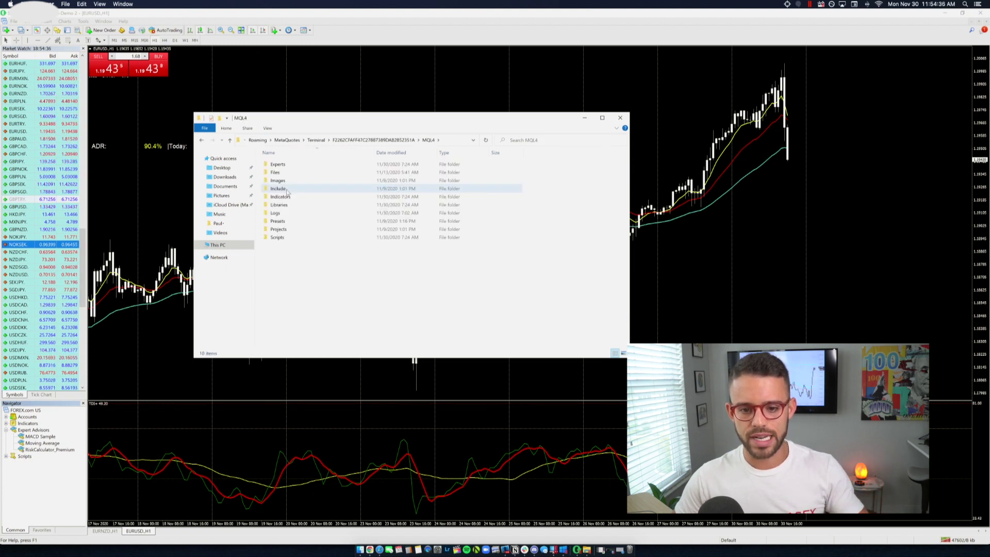
double_click(278, 164)
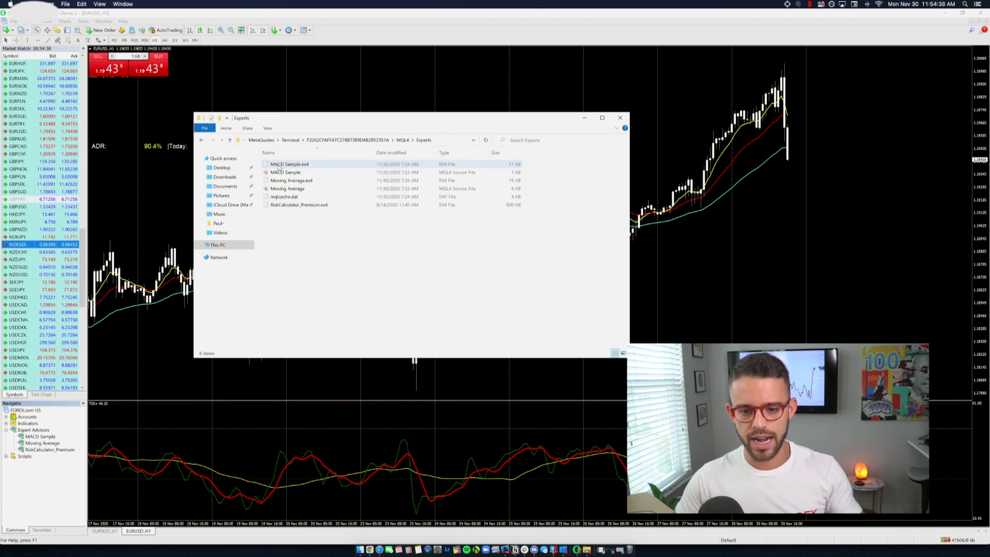
click(286, 205)
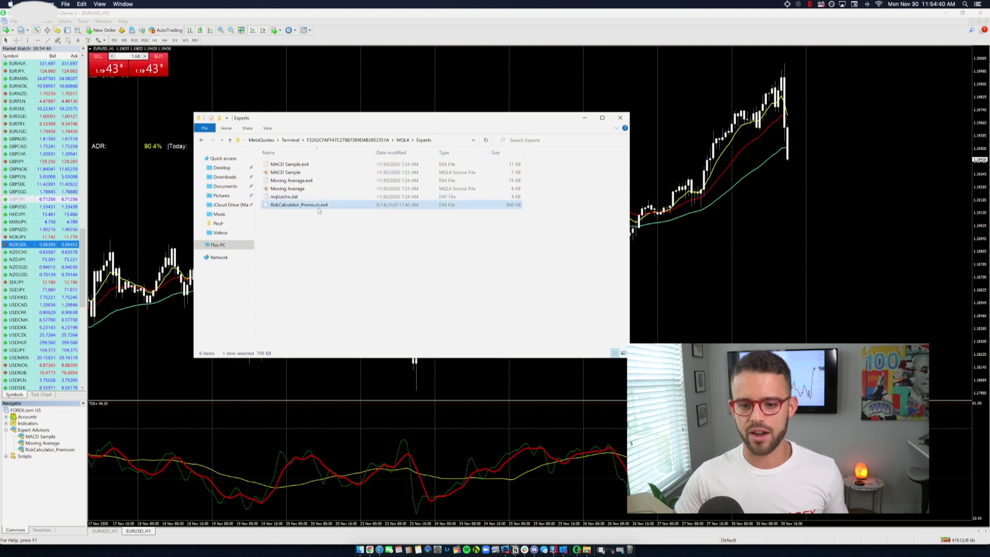
click(620, 117)
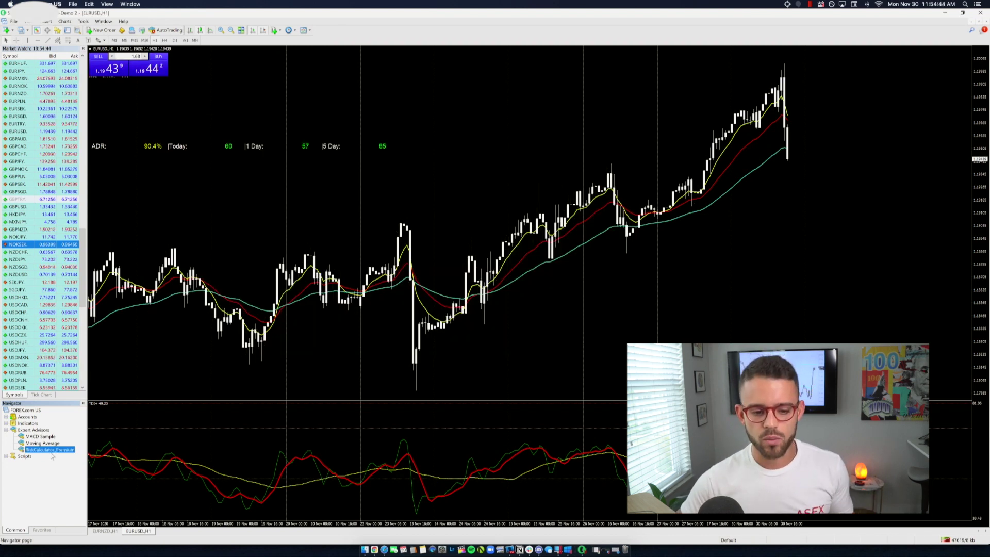
- Load RiskCalculator_Premium onto EURUSD after reviewing its ratio and slInPips inputs, and hide one-click trading
drag(51, 452, 252, 234)
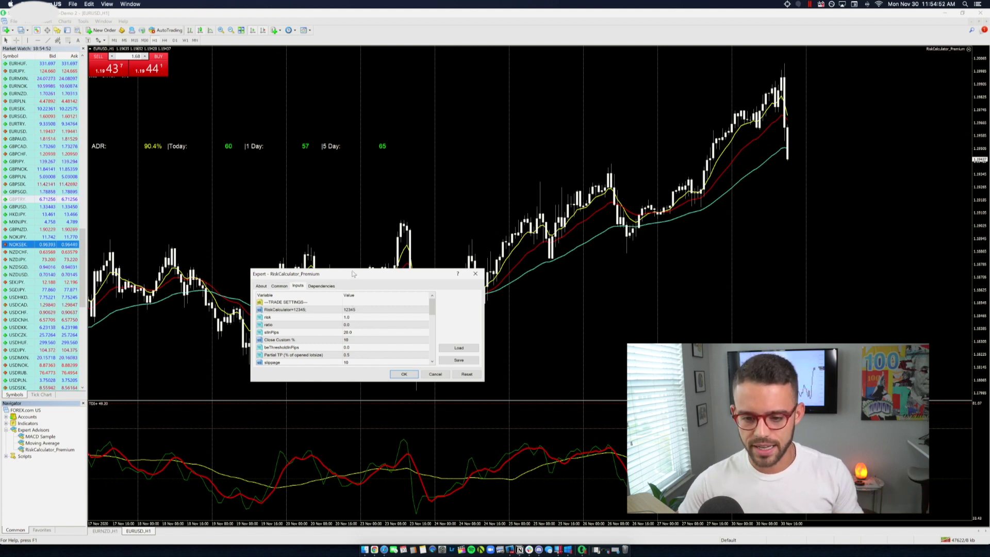
click(340, 321)
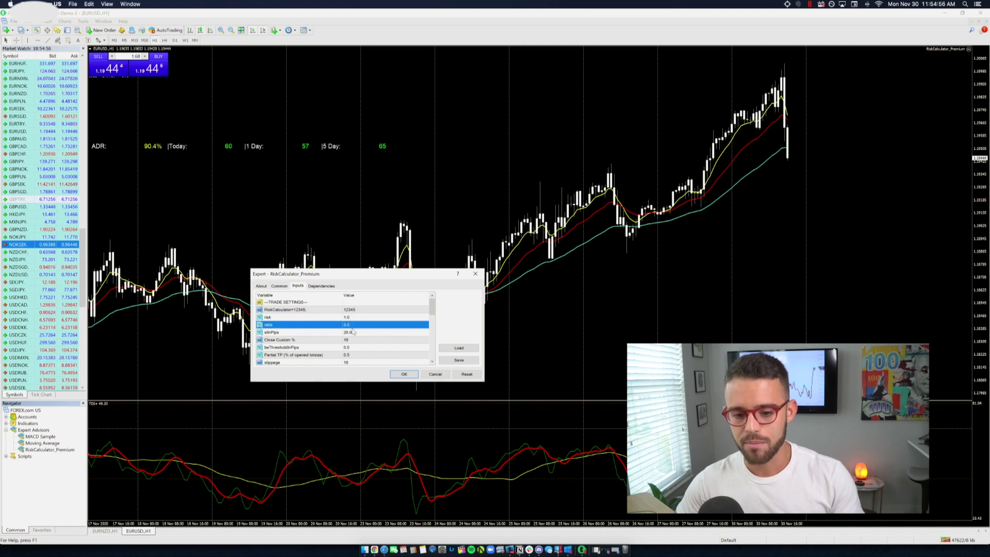
click(353, 333)
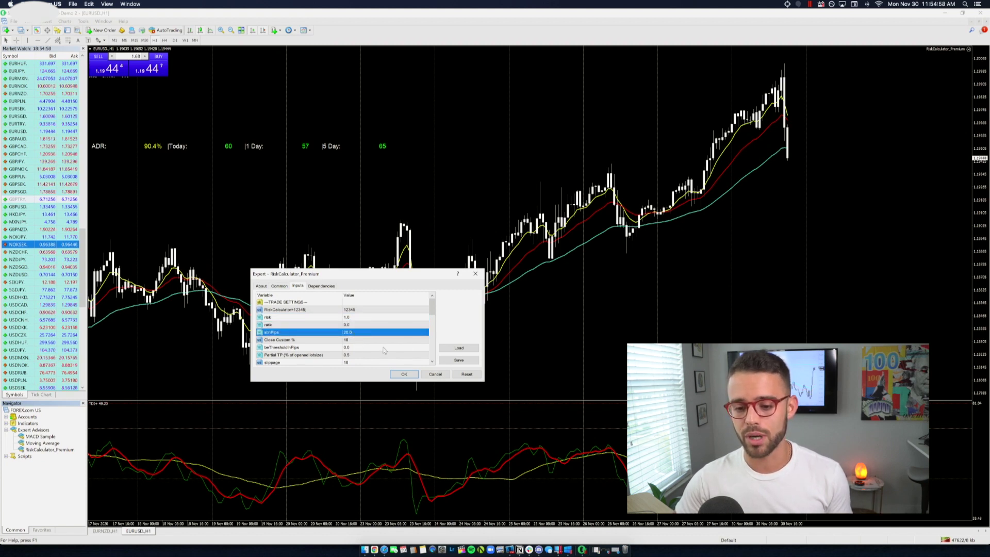
click(405, 375)
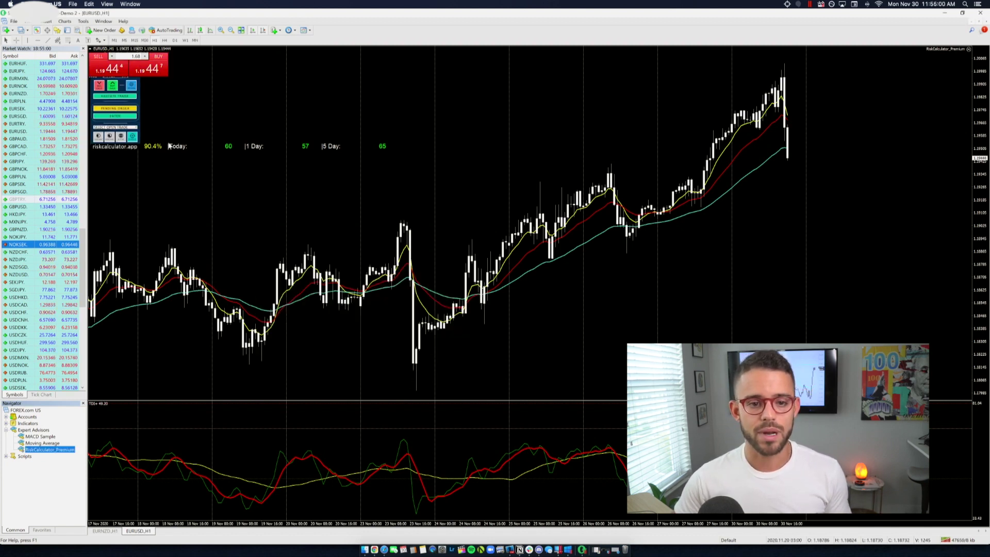
right_click(198, 61)
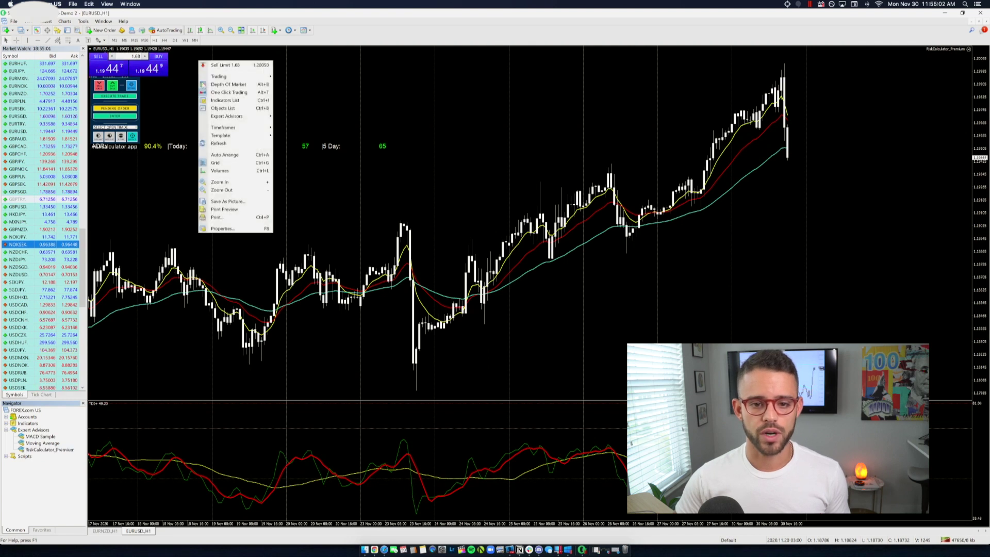
click(232, 91)
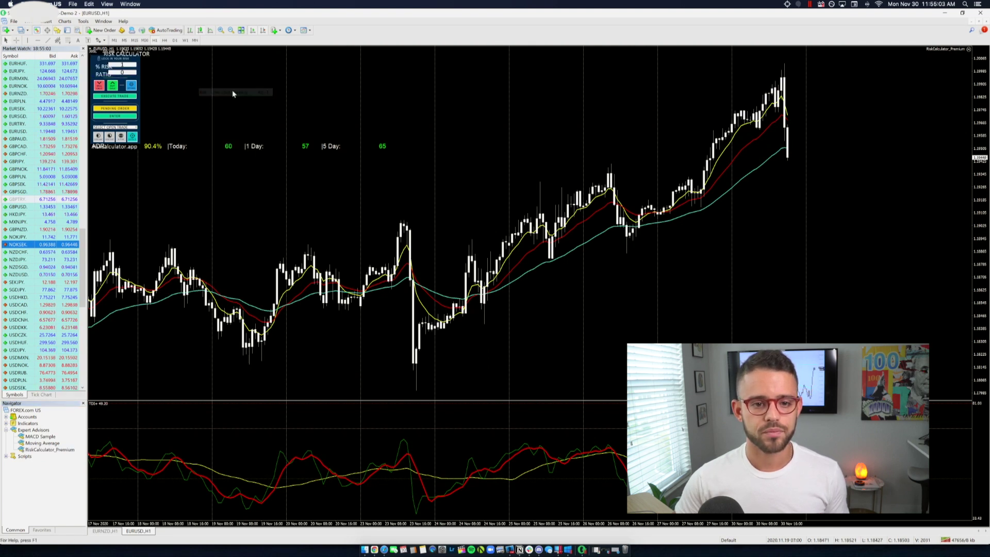
- Preview buy stop-loss and take-profit lines with % RISK set to 15, then switch the chart to NZDJPY
click(113, 85)
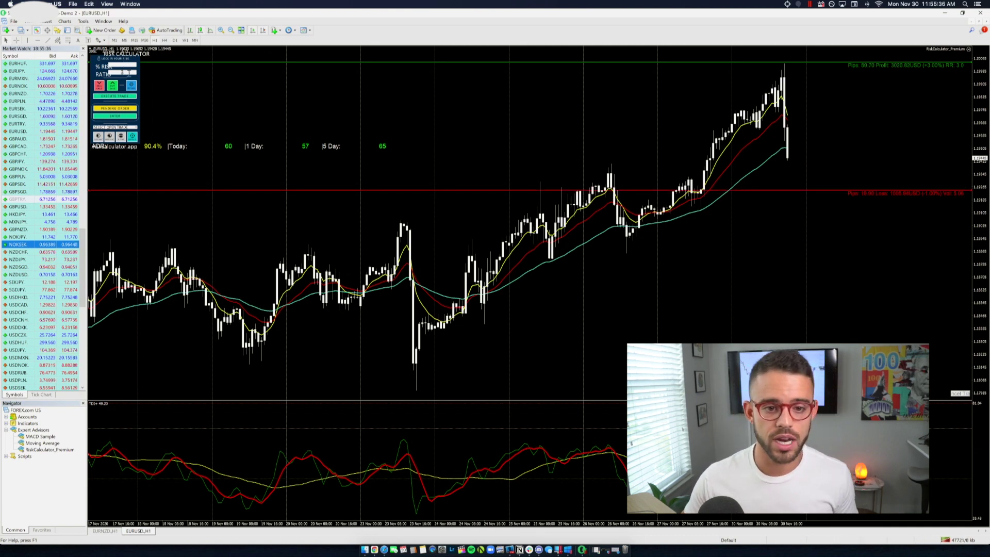
text(15)
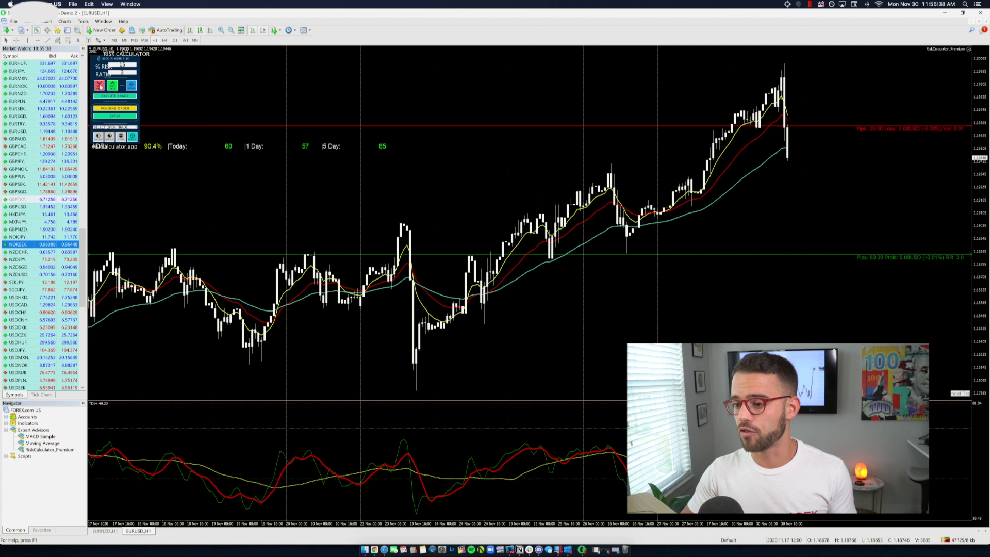
key(Return)
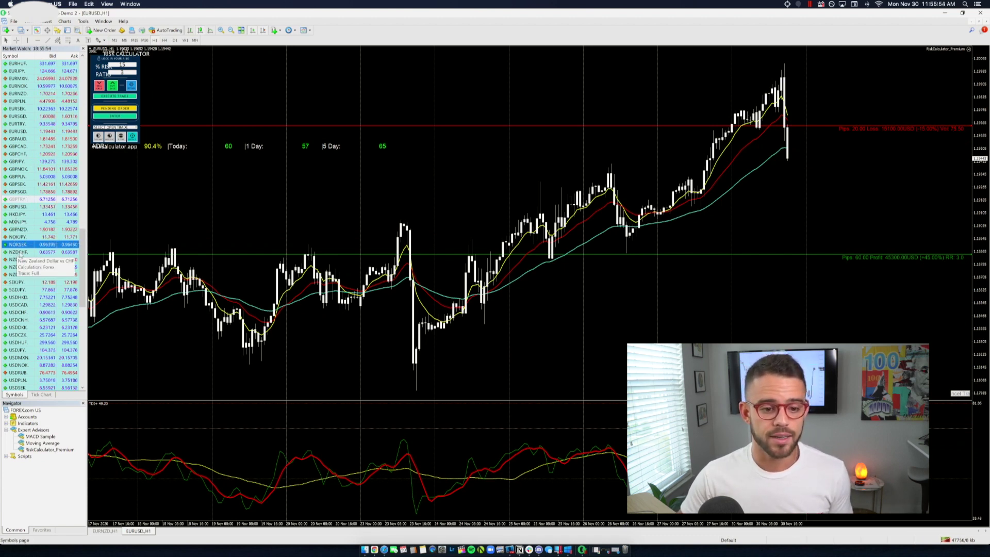
drag(18, 261, 239, 186)
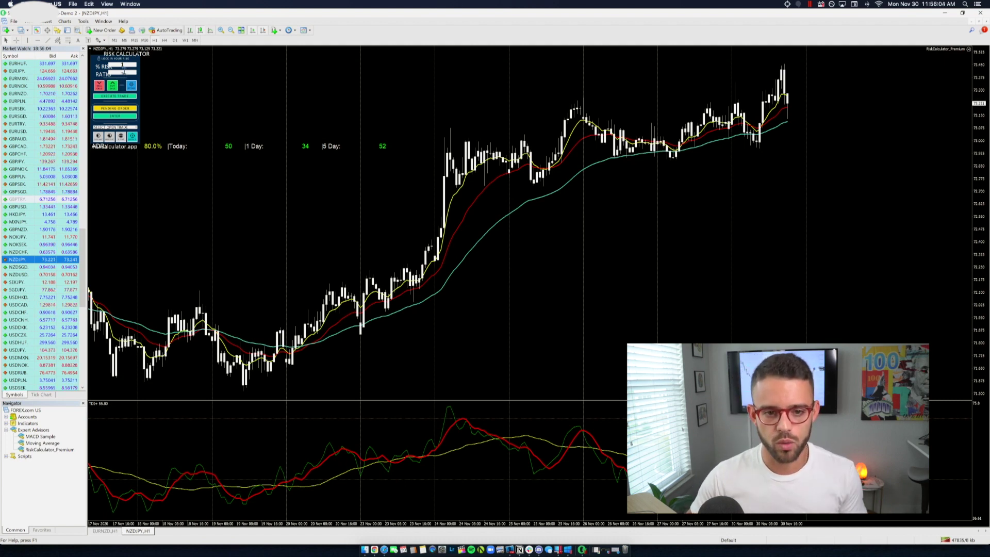
- Choose Sell in the Risk Calculator to draw NZDJPY stop and target lines, and check the SELECT OPEN TRADE list
click(101, 87)
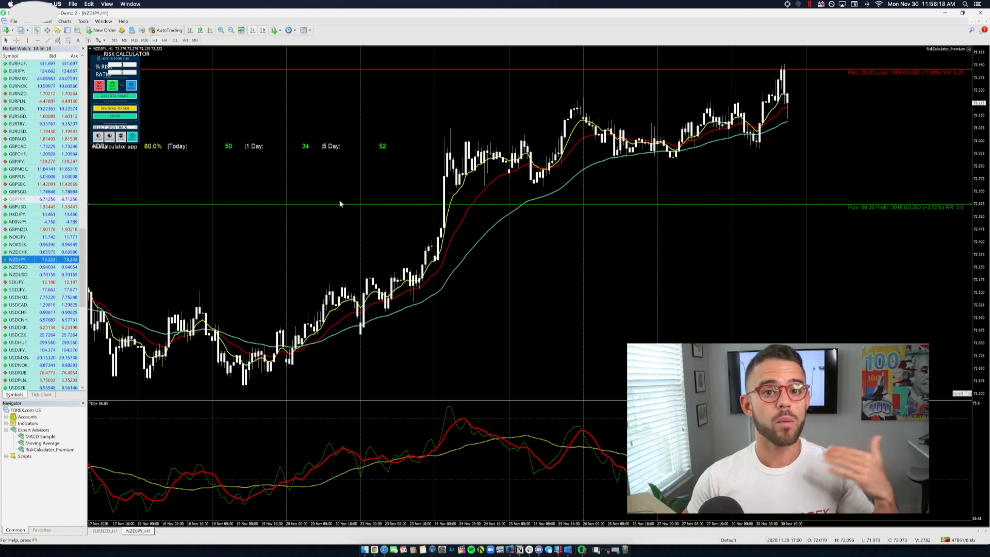
click(115, 128)
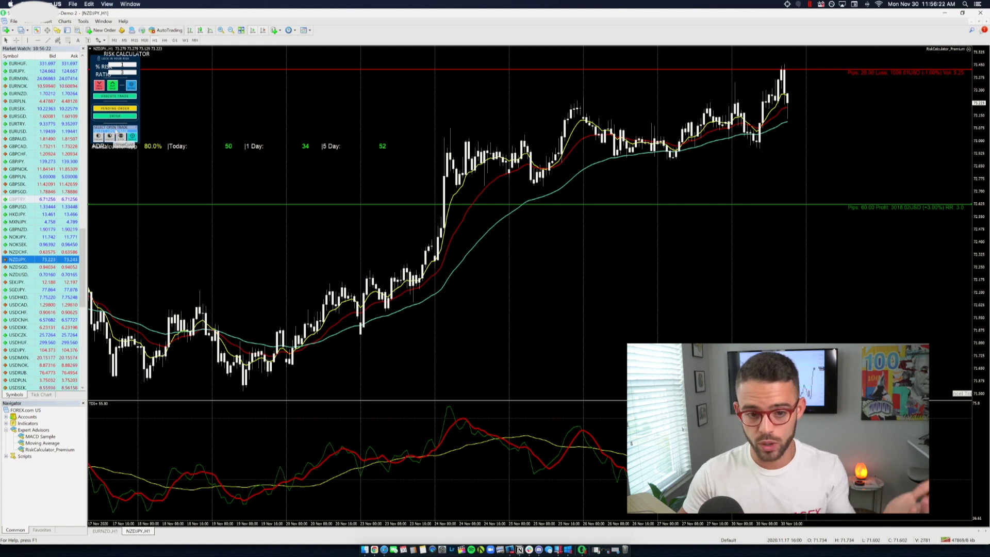
click(115, 130)
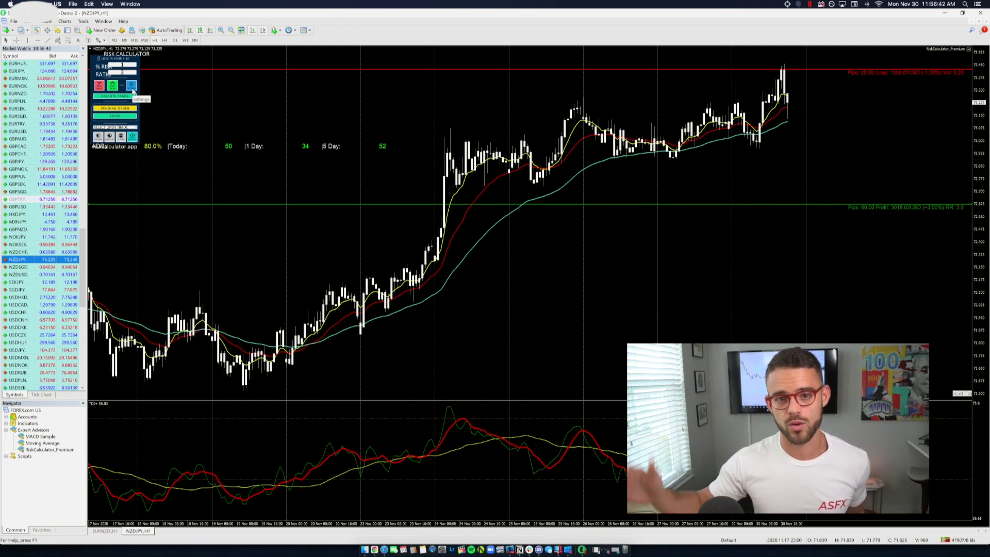
click(133, 91)
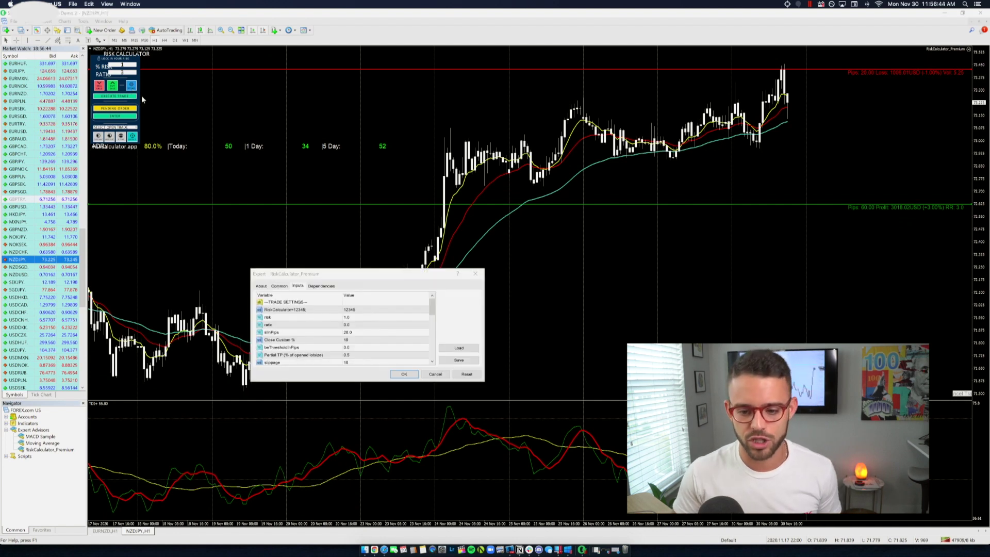
click(344, 340)
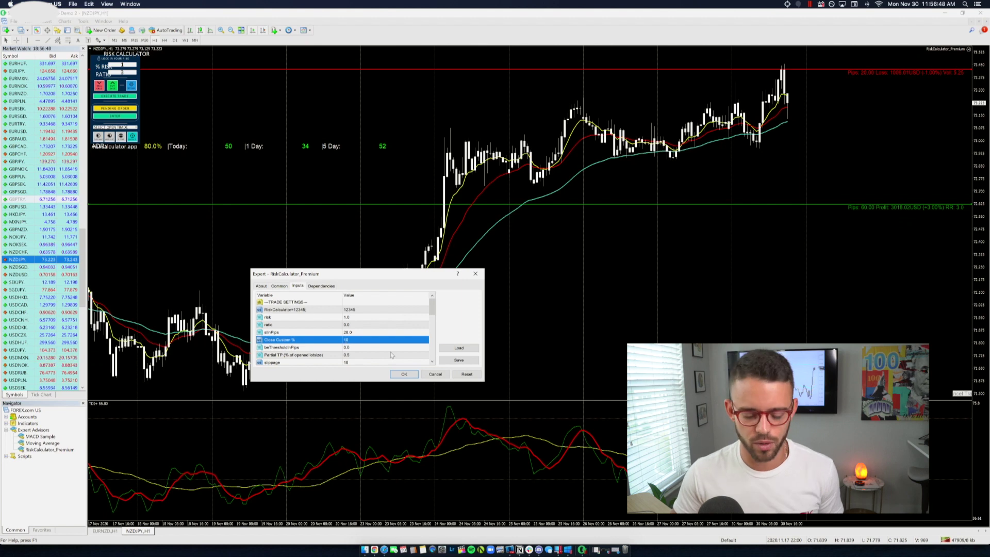
click(436, 375)
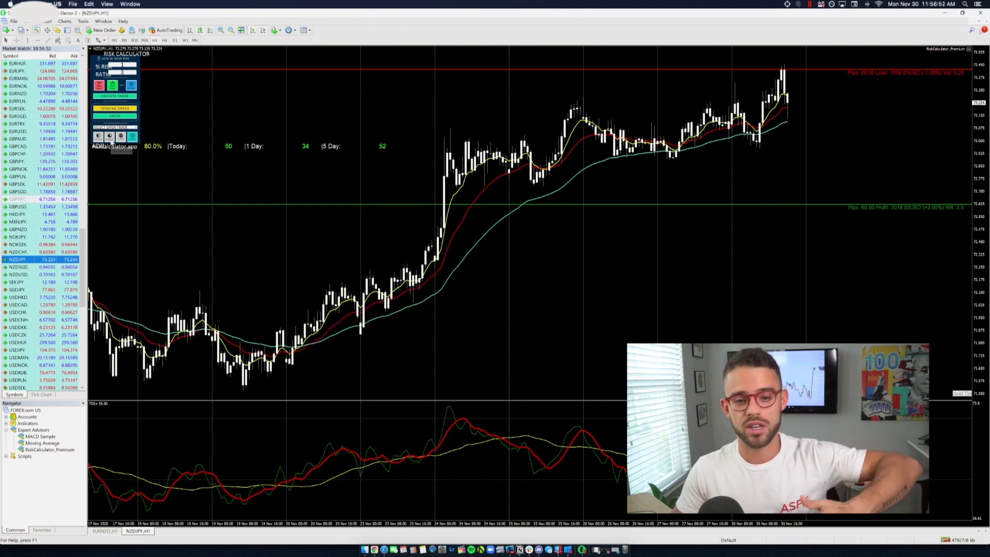